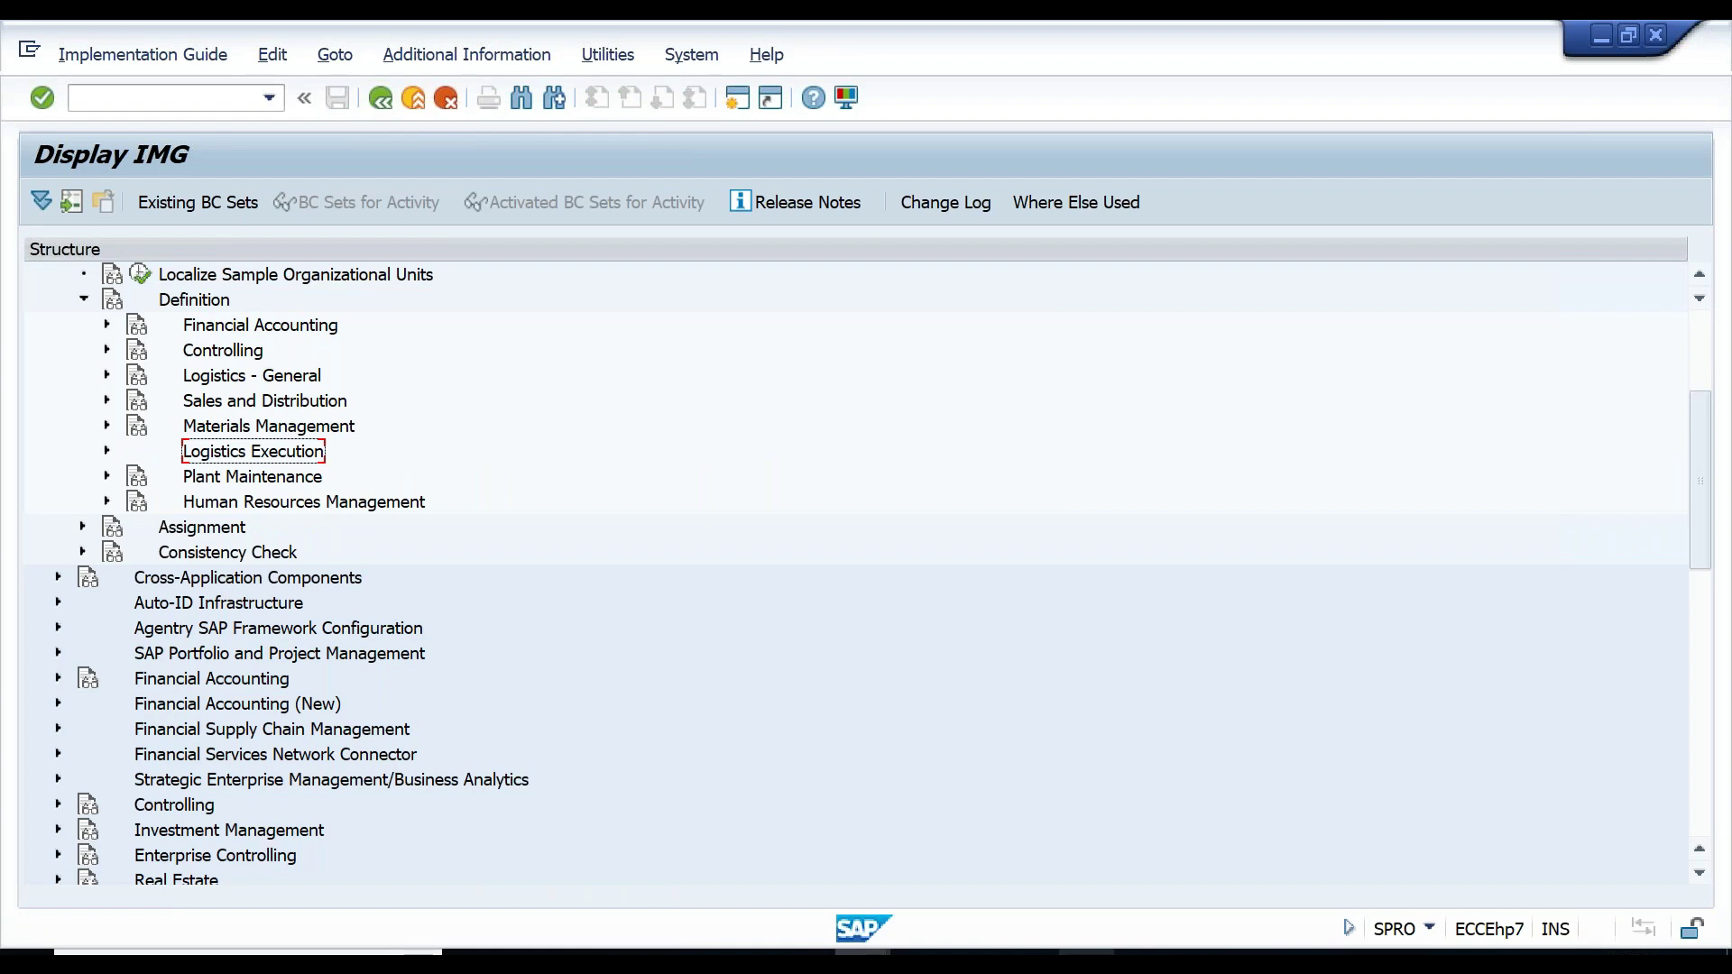
# - Add a 'Purchasing Group-' line below Purchasing Org. - CG00 in the Notepad notes
pyautogui.hotkey('alt', 'Tab')
pyautogui.write('Purchasing Group-')
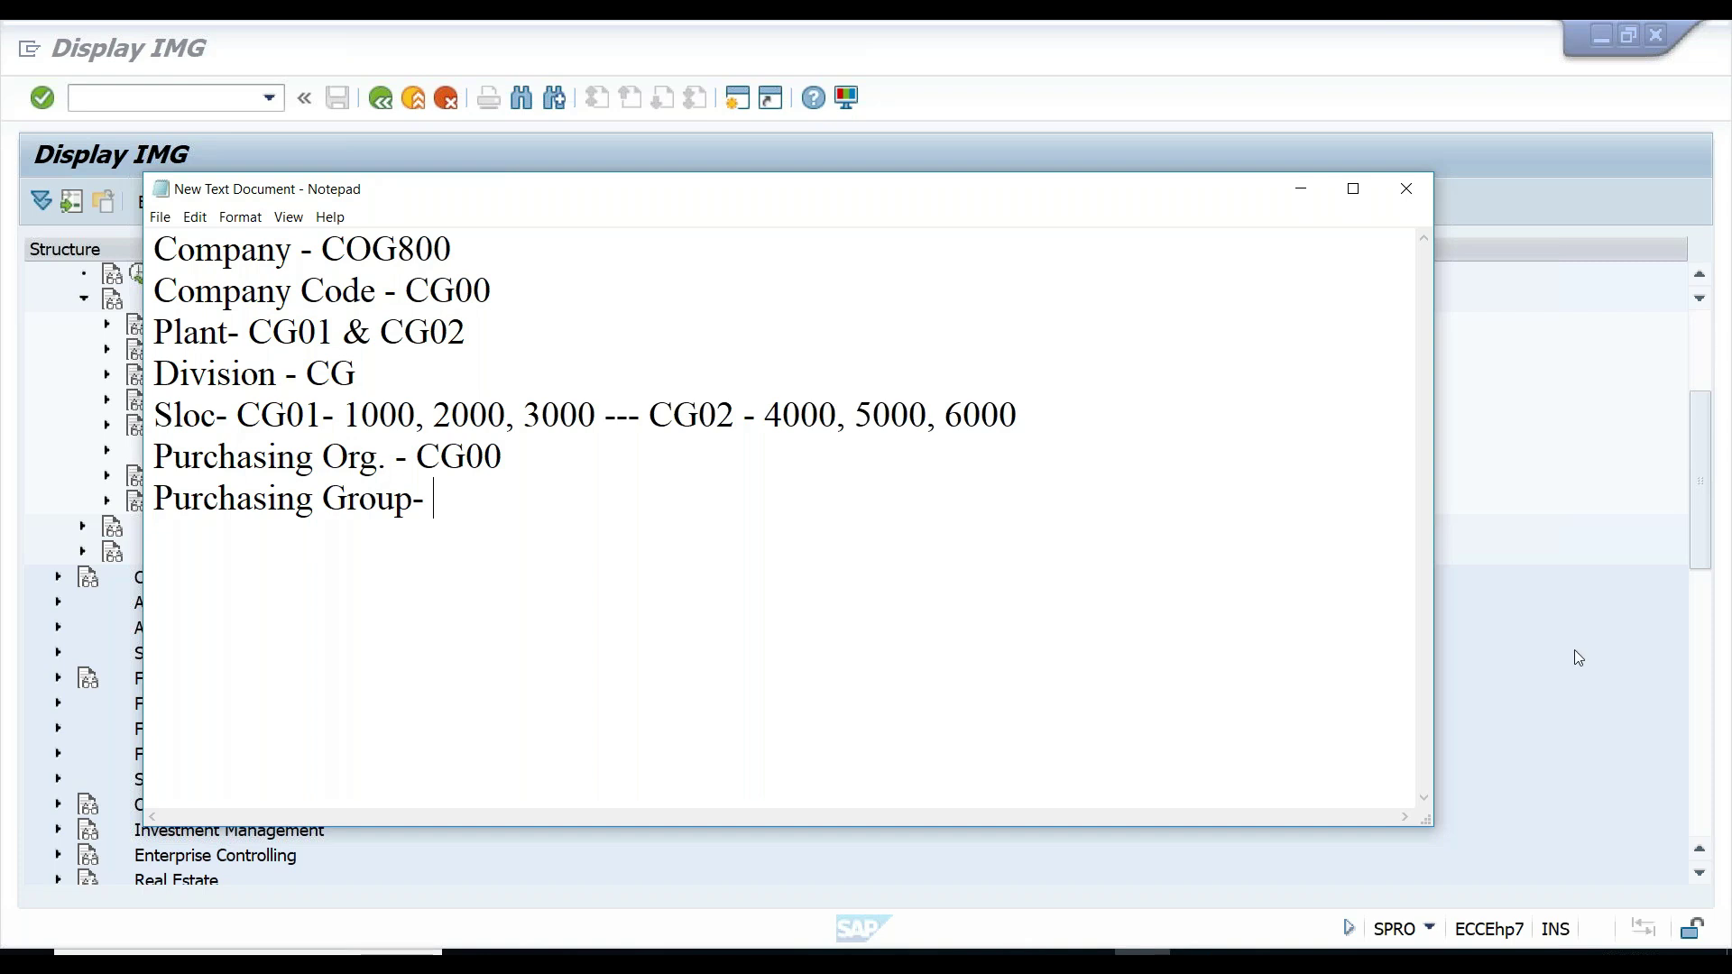
# - Collapse the Definition and Enterprise Structure branches in the SPRO tree
pyautogui.click(1570, 437)
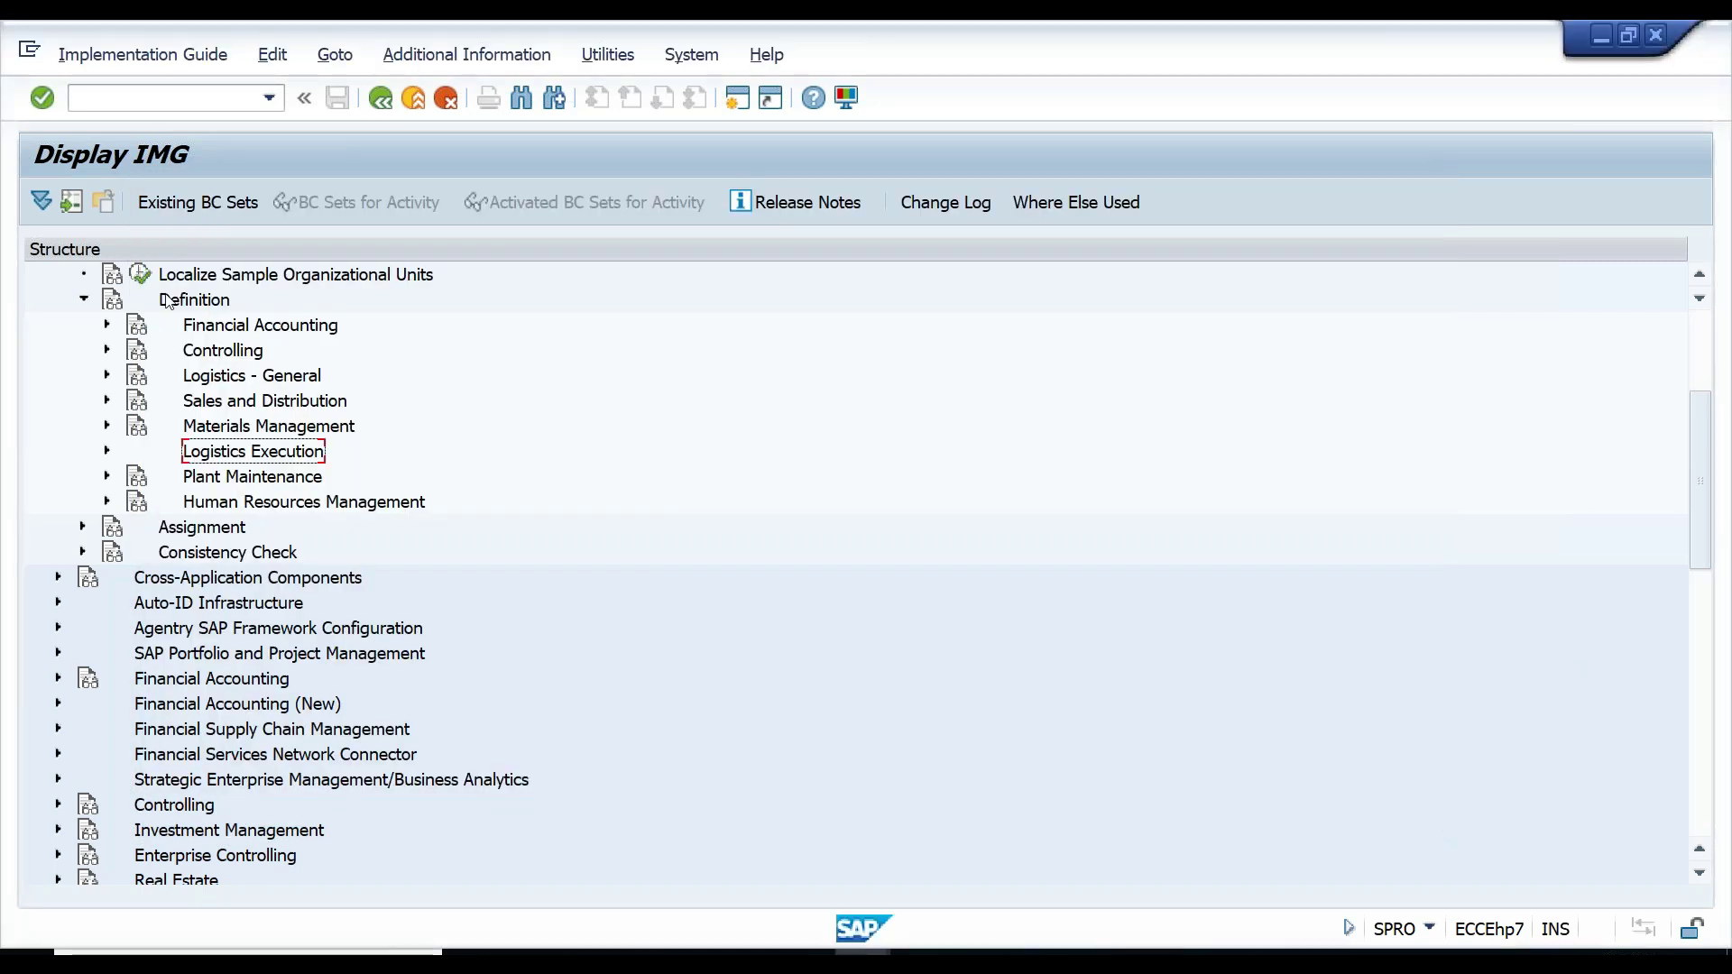
pyautogui.click(81, 299)
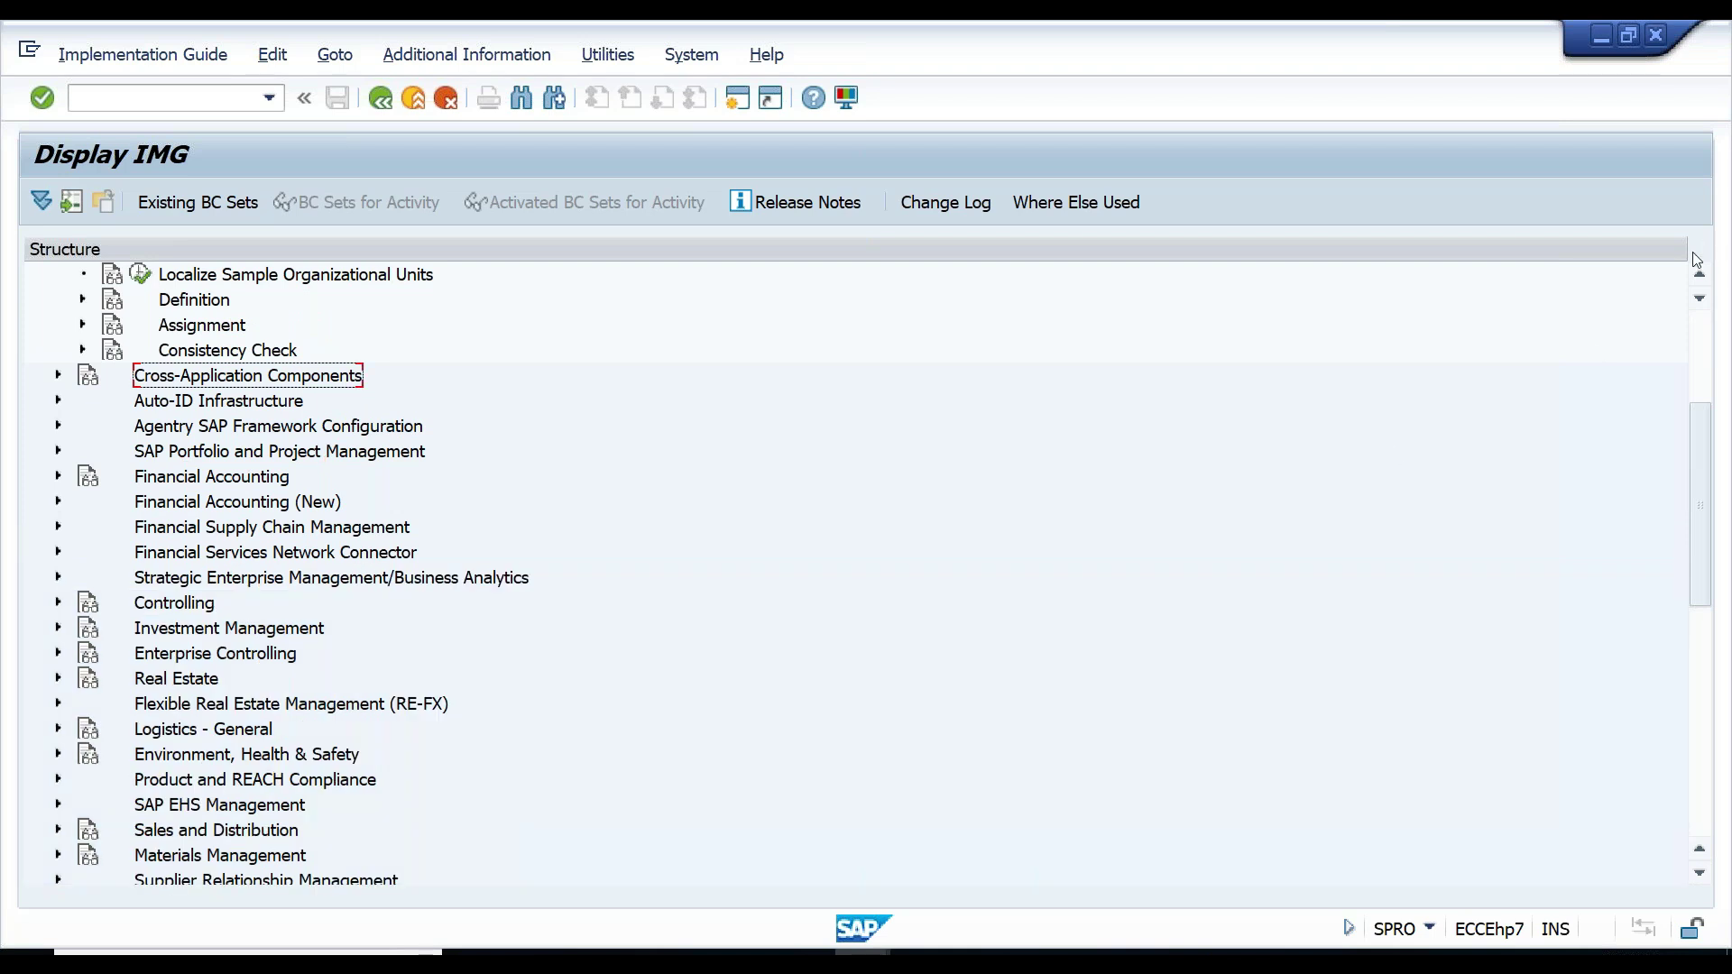
pyautogui.scroll(4, 1697, 266)
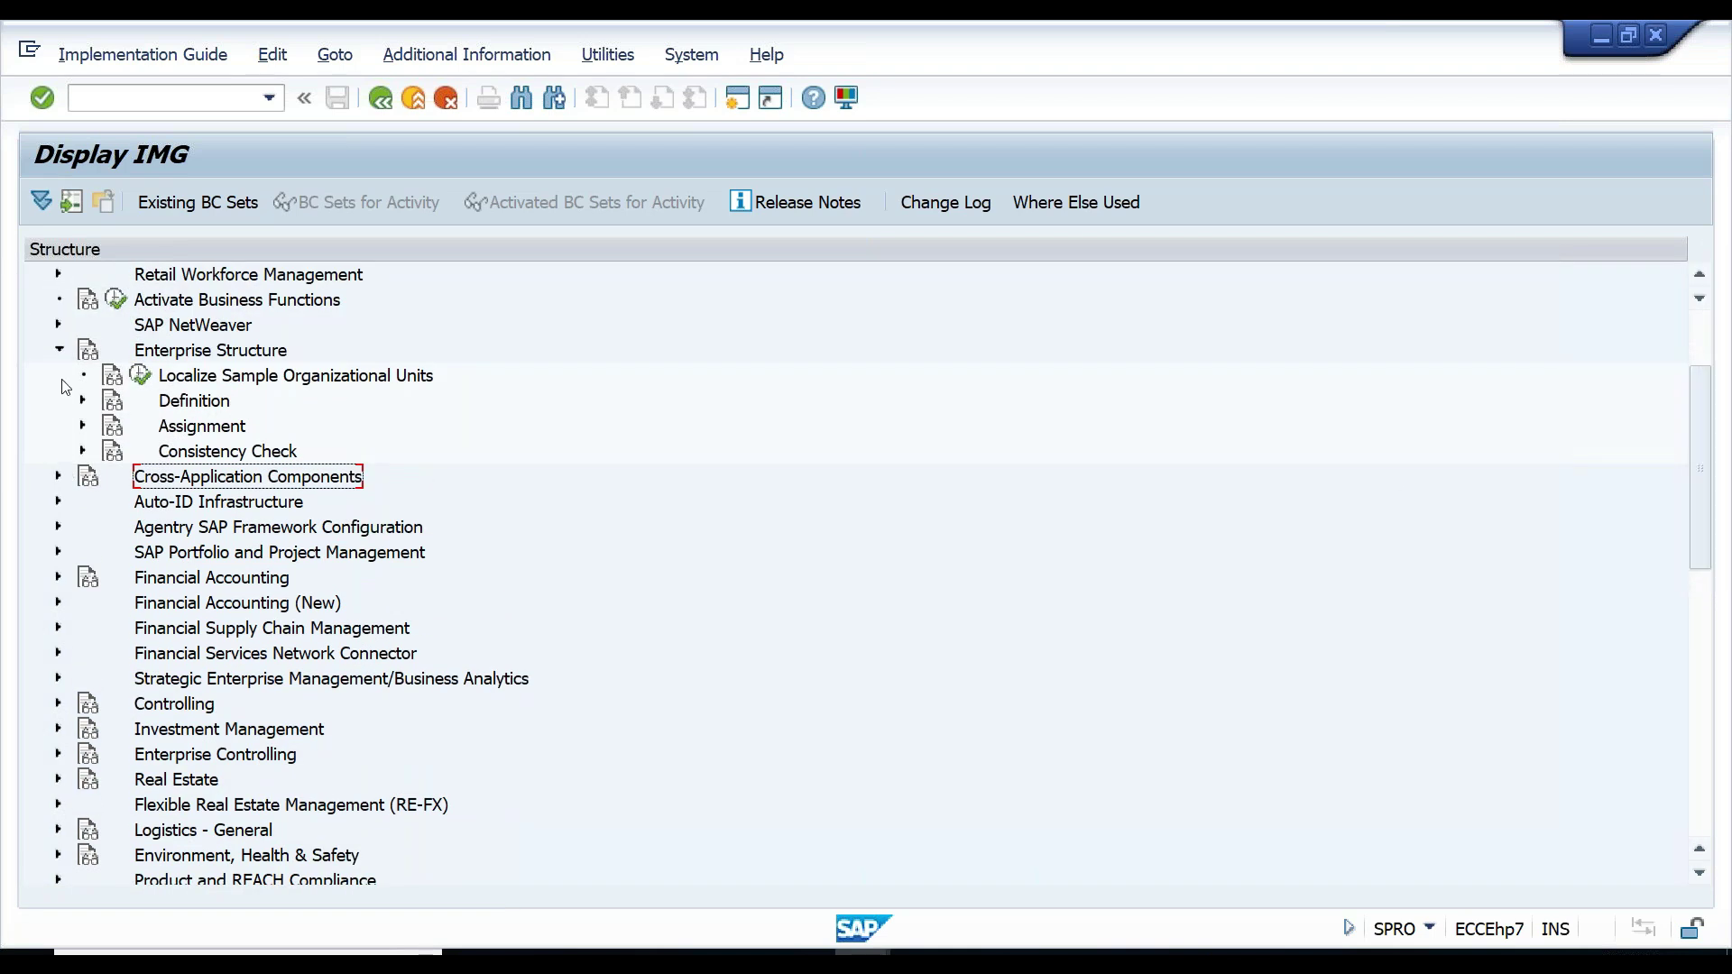
pyautogui.click(60, 350)
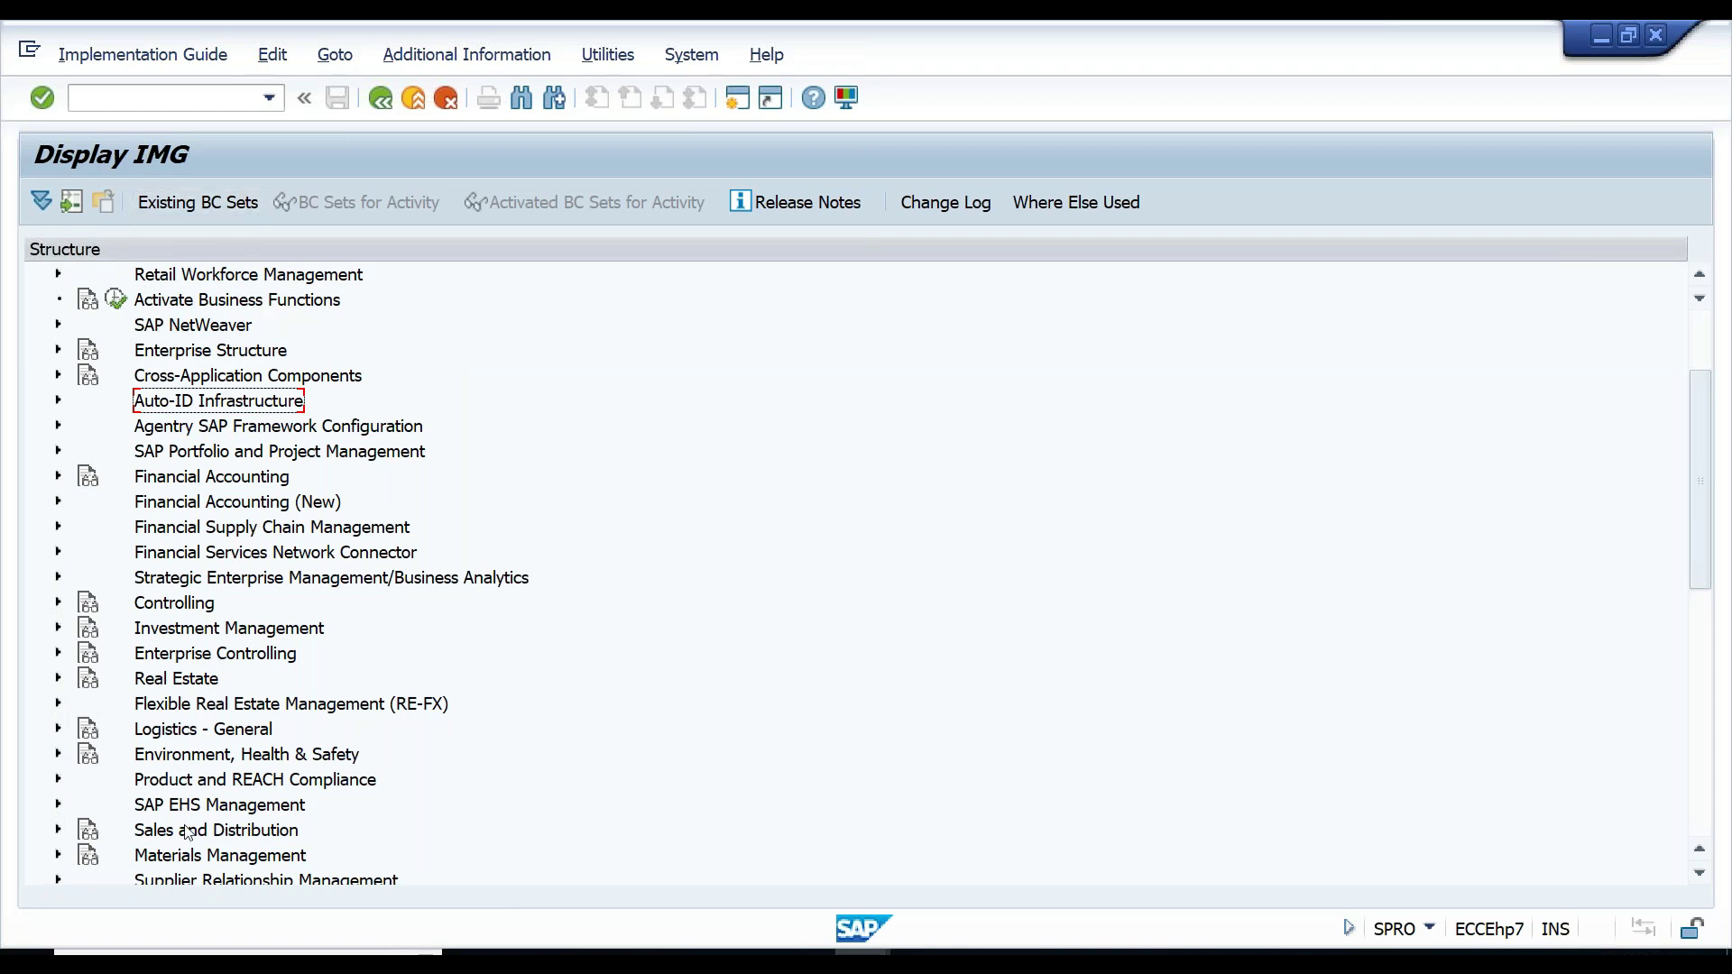
# - Expand Materials Management > Purchasing and run Create Purchasing Groups
pyautogui.click(184, 857)
pyautogui.moveTo(1691, 498); pyautogui.dragTo(1697, 606)
pyautogui.click(60, 603)
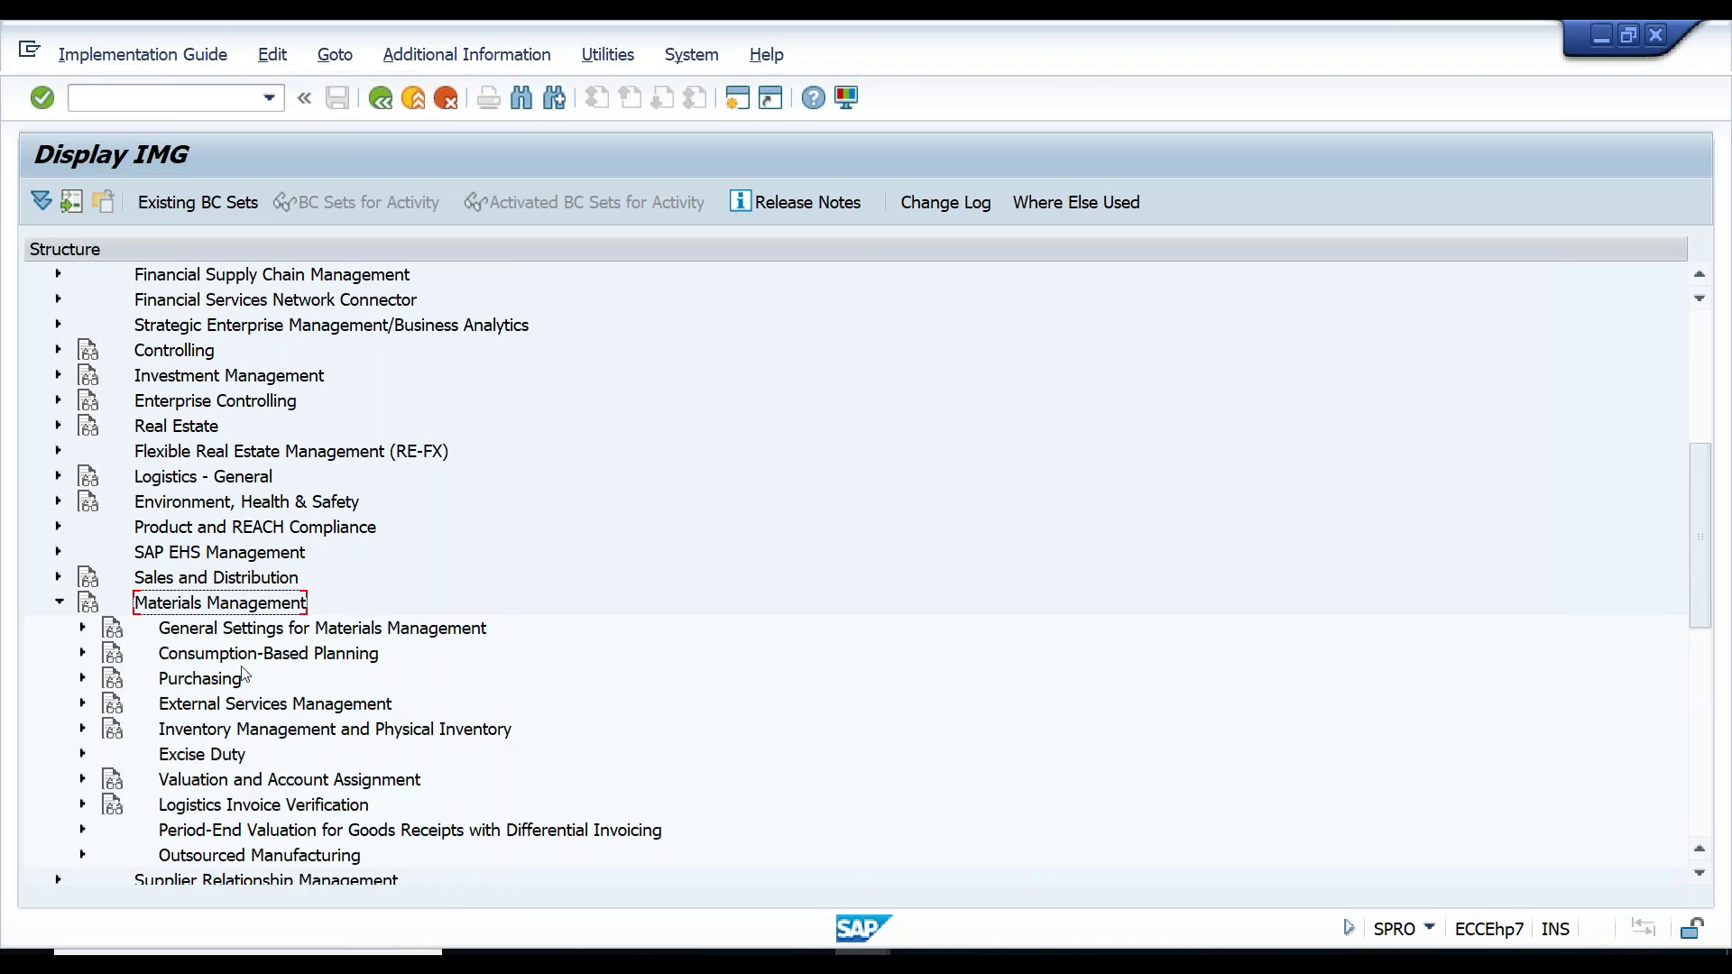
pyautogui.click(224, 679)
pyautogui.click(81, 680)
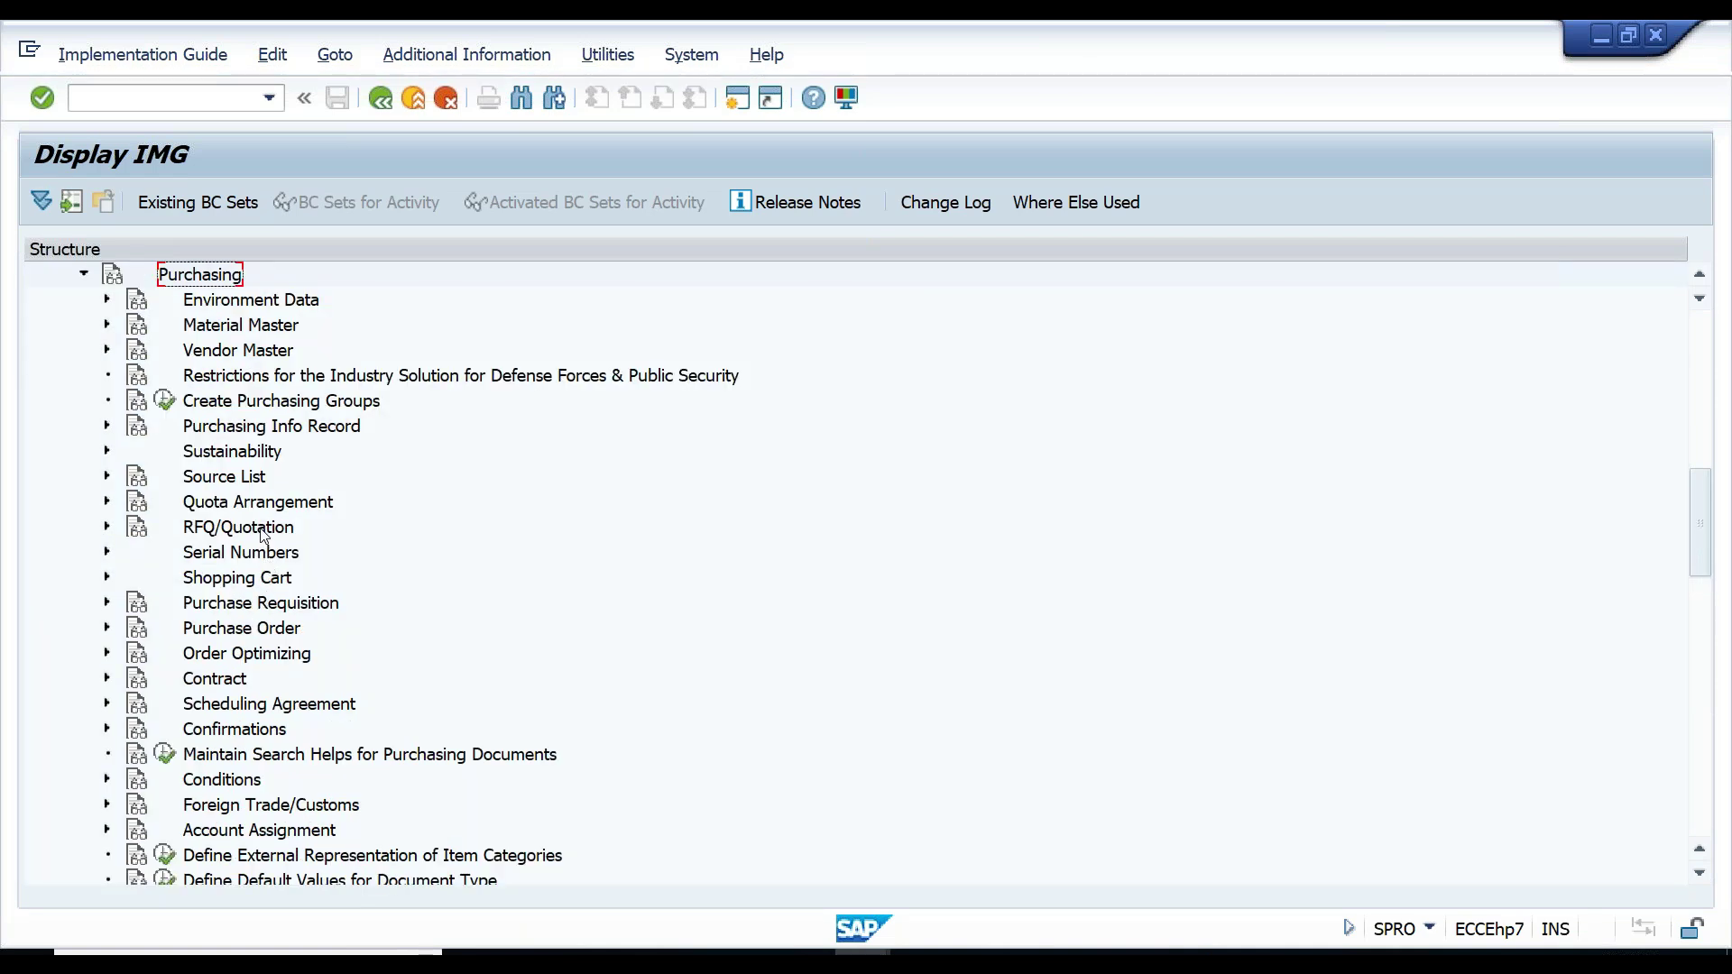
pyautogui.click(247, 402)
pyautogui.click(164, 401)
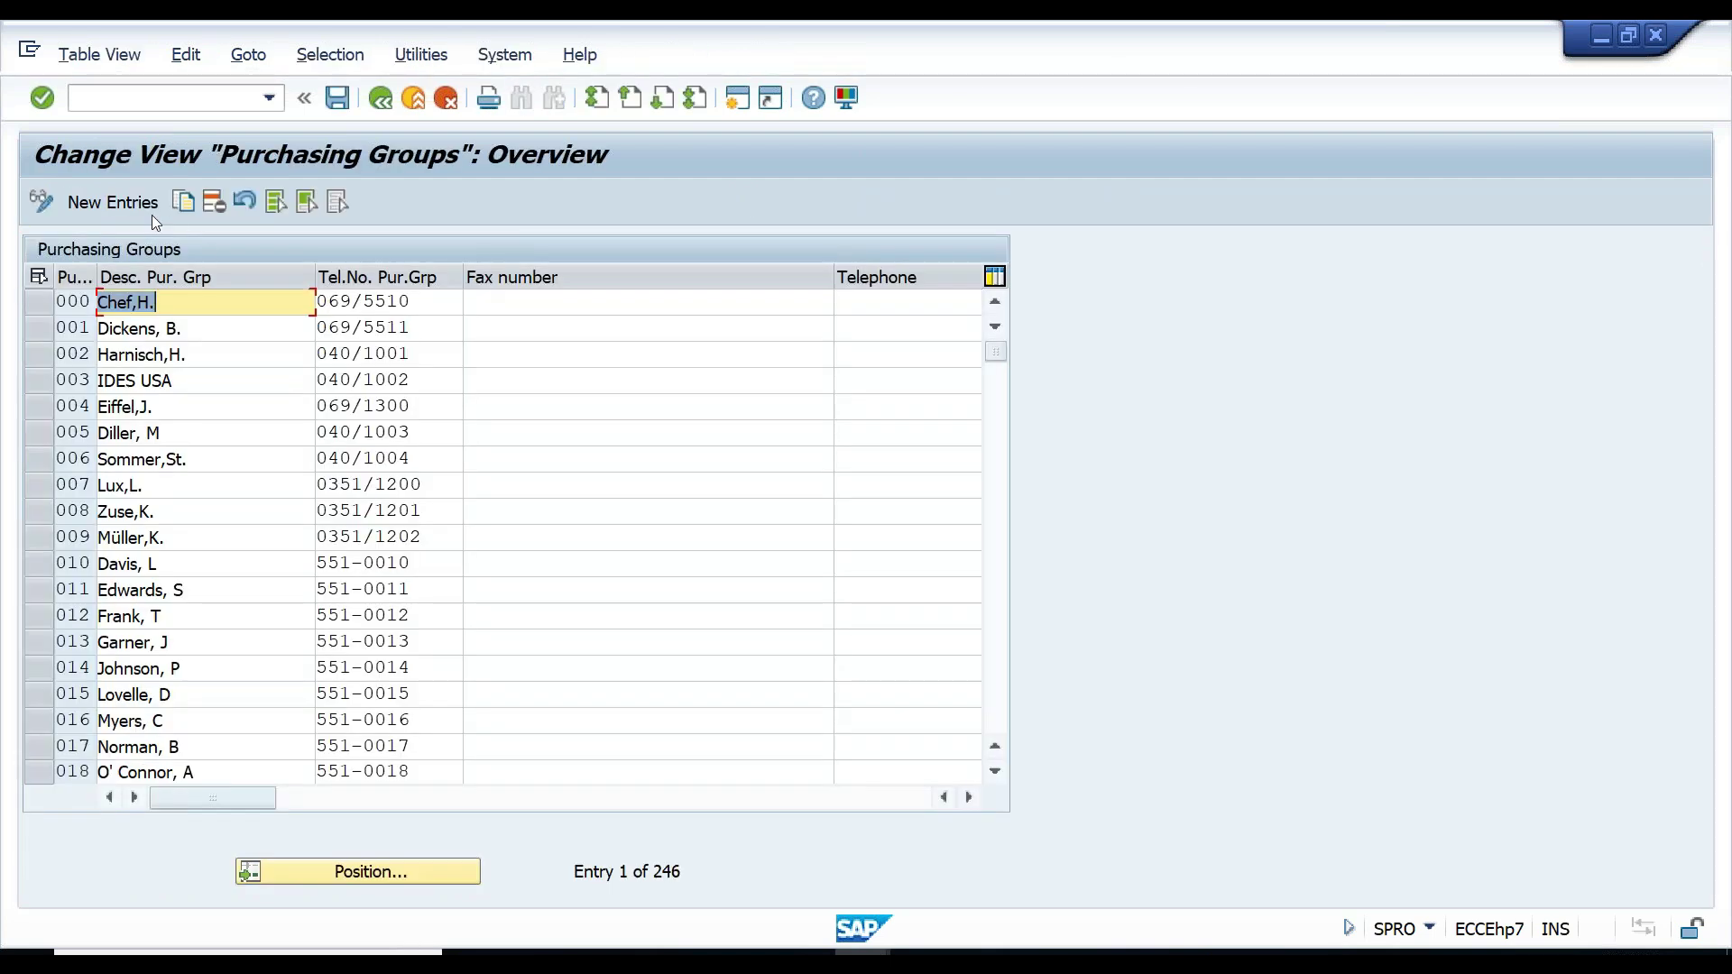
# - Start a new purchasing group entry CG1 with the contact person's name as its description
pyautogui.click(128, 207)
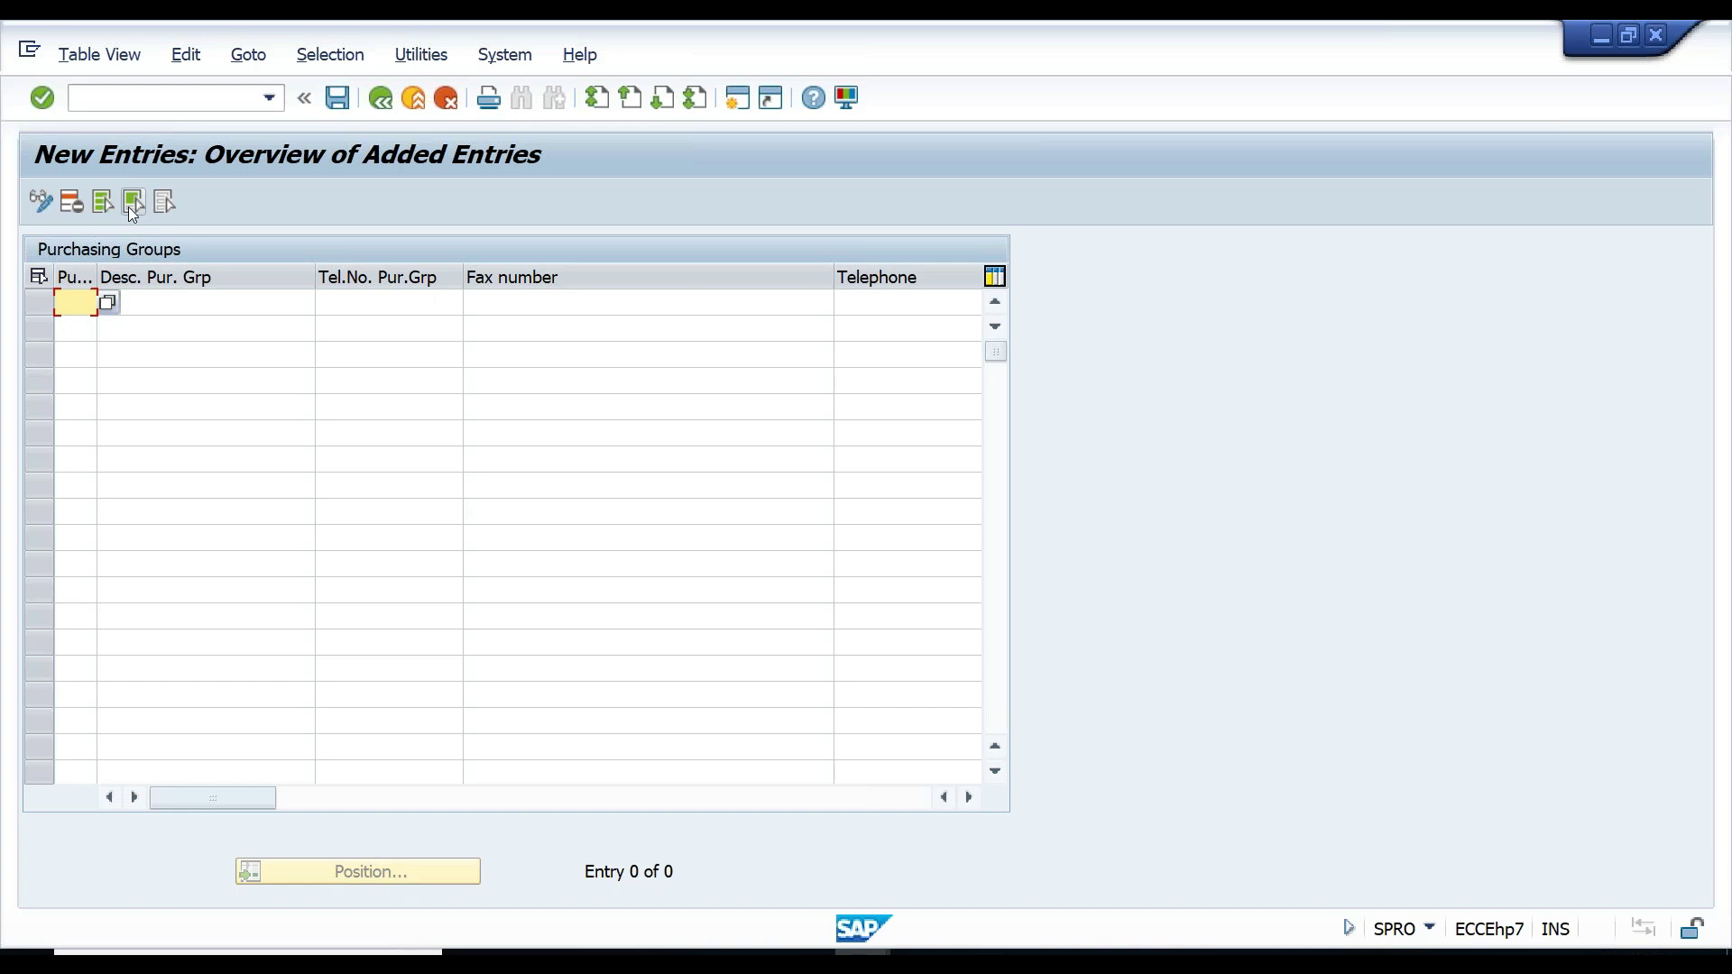
pyautogui.write('CG1')
pyautogui.press('Tab')
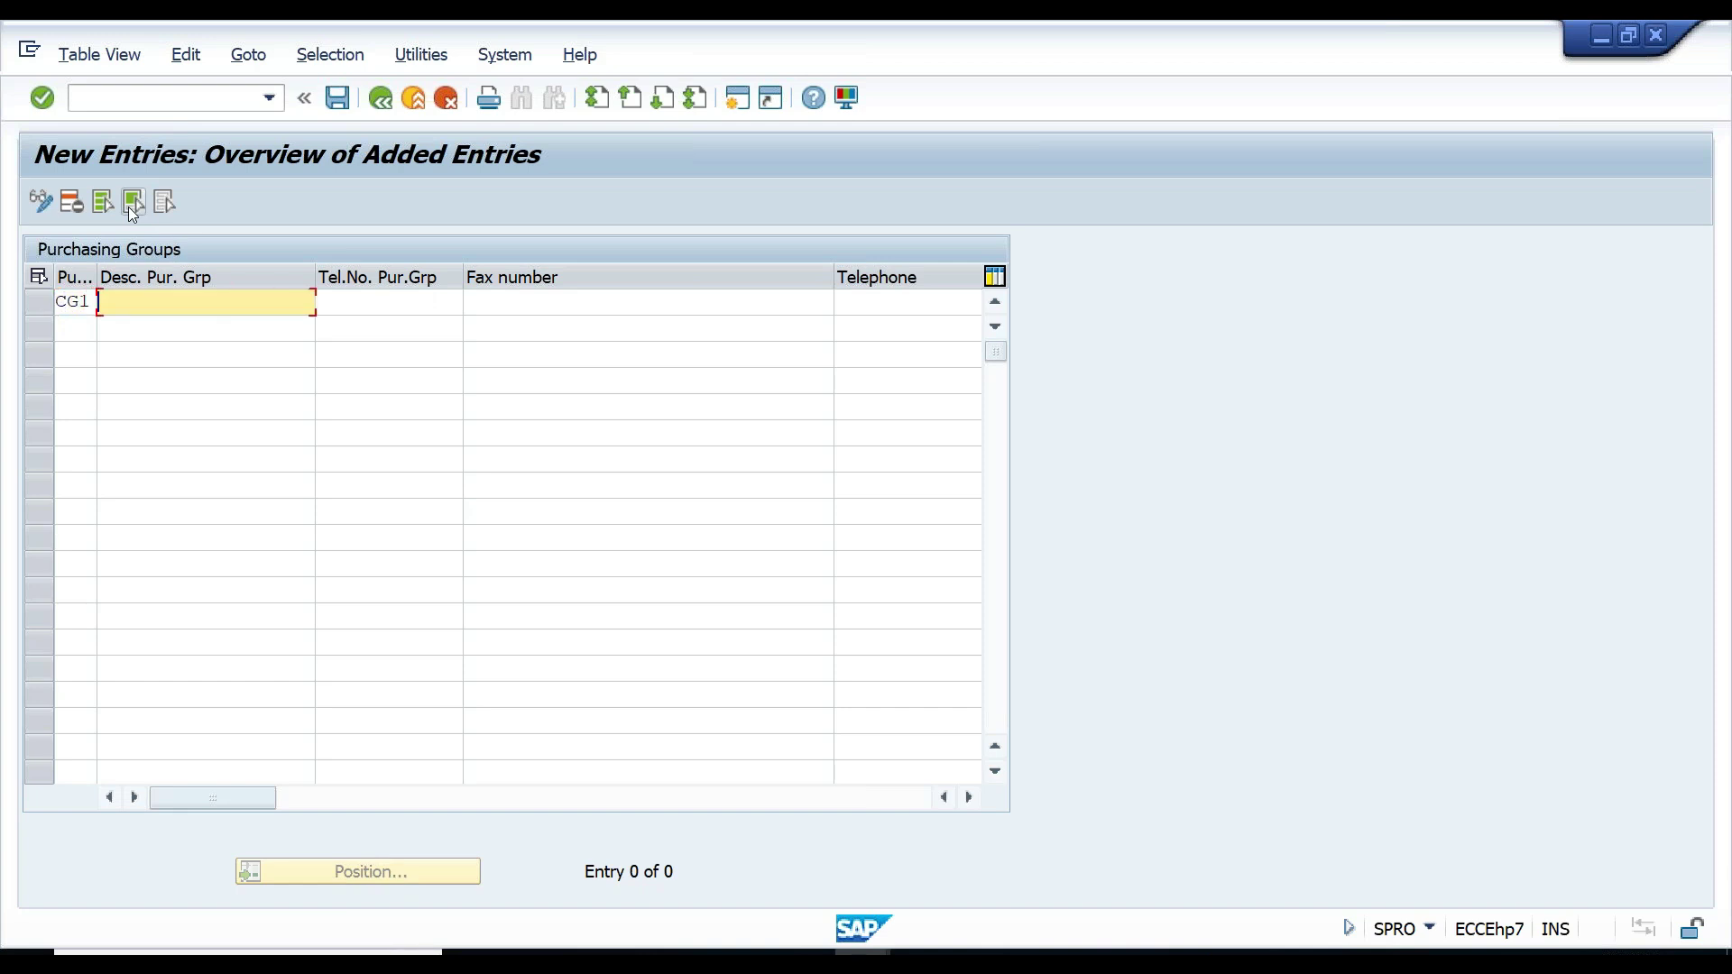
pyautogui.write('Joshy')
pyautogui.press('Tab')
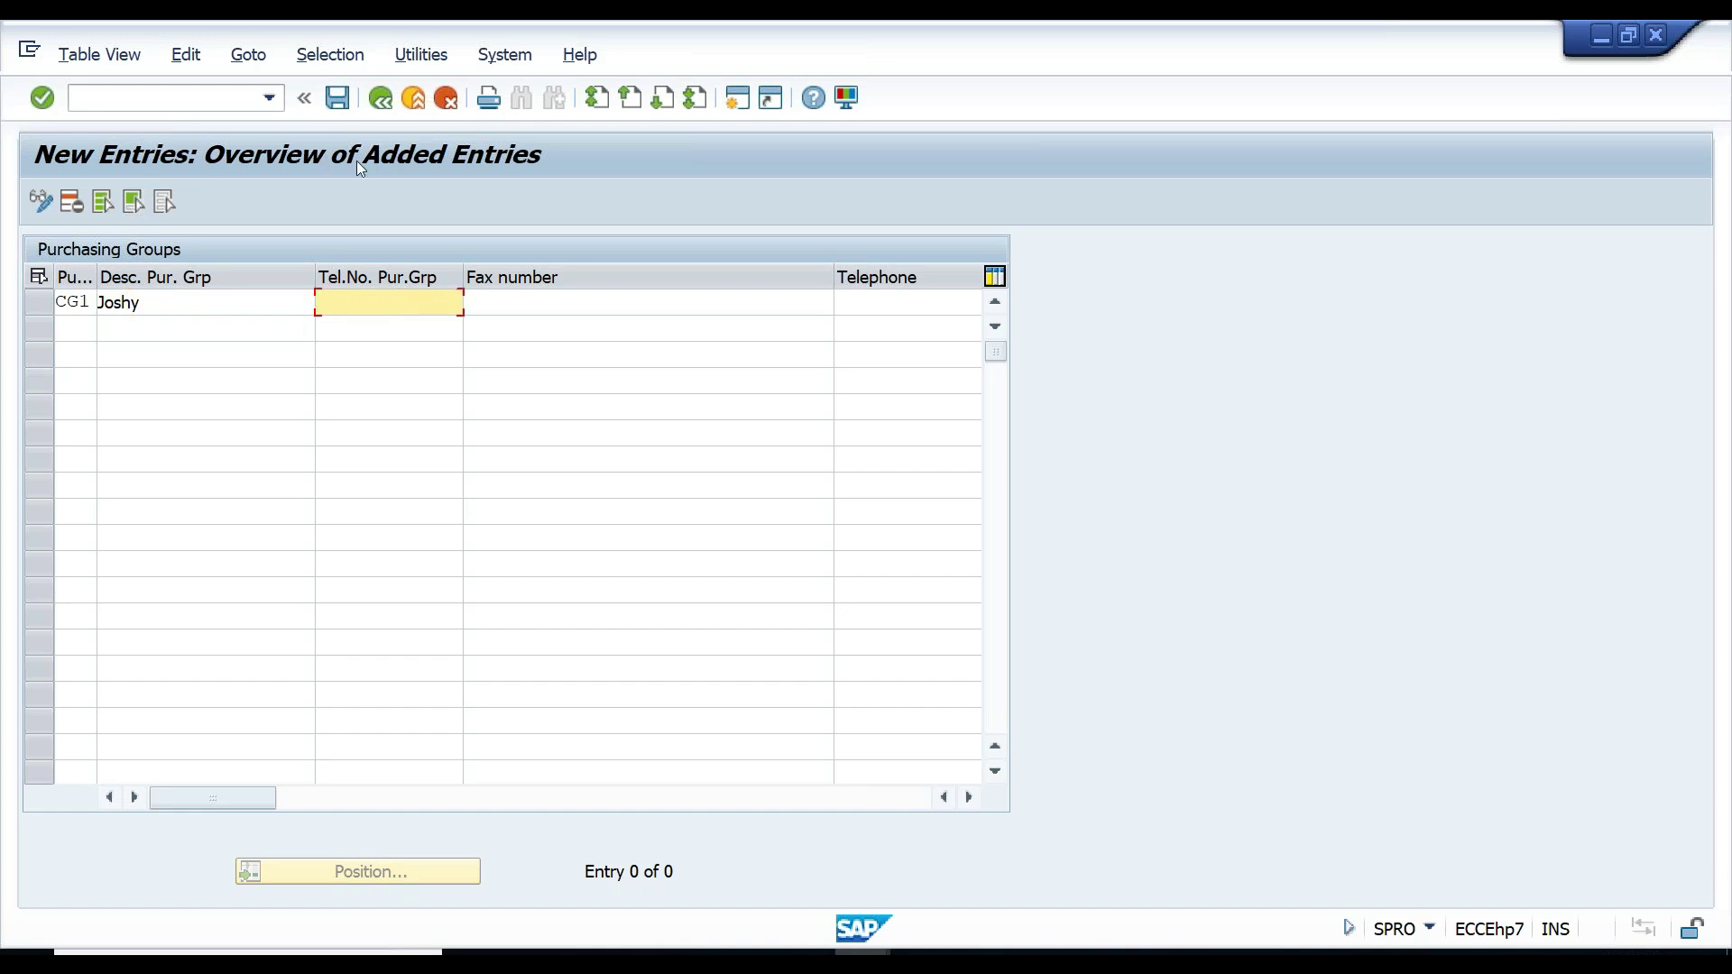
# - Fill in CG1's Tel.No., fax number, telephone number and e-mail address
pyautogui.write('972393483')
pyautogui.press('Tab')
pyautogui.write('873827')
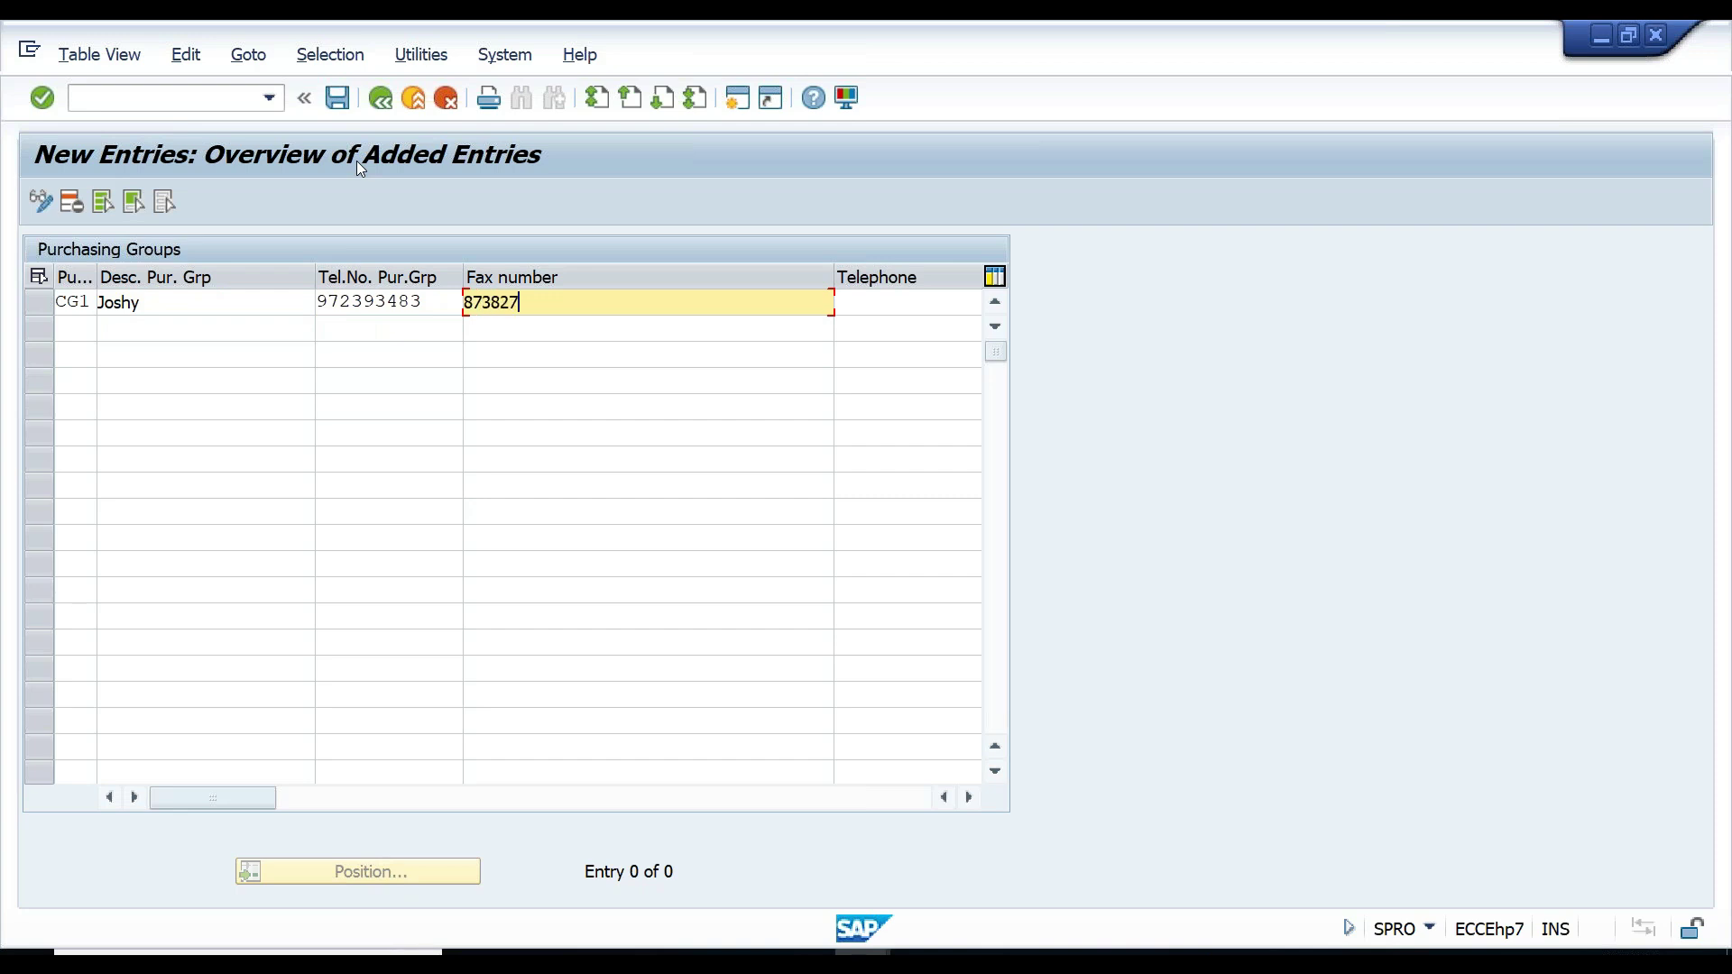
pyautogui.press('Tab')
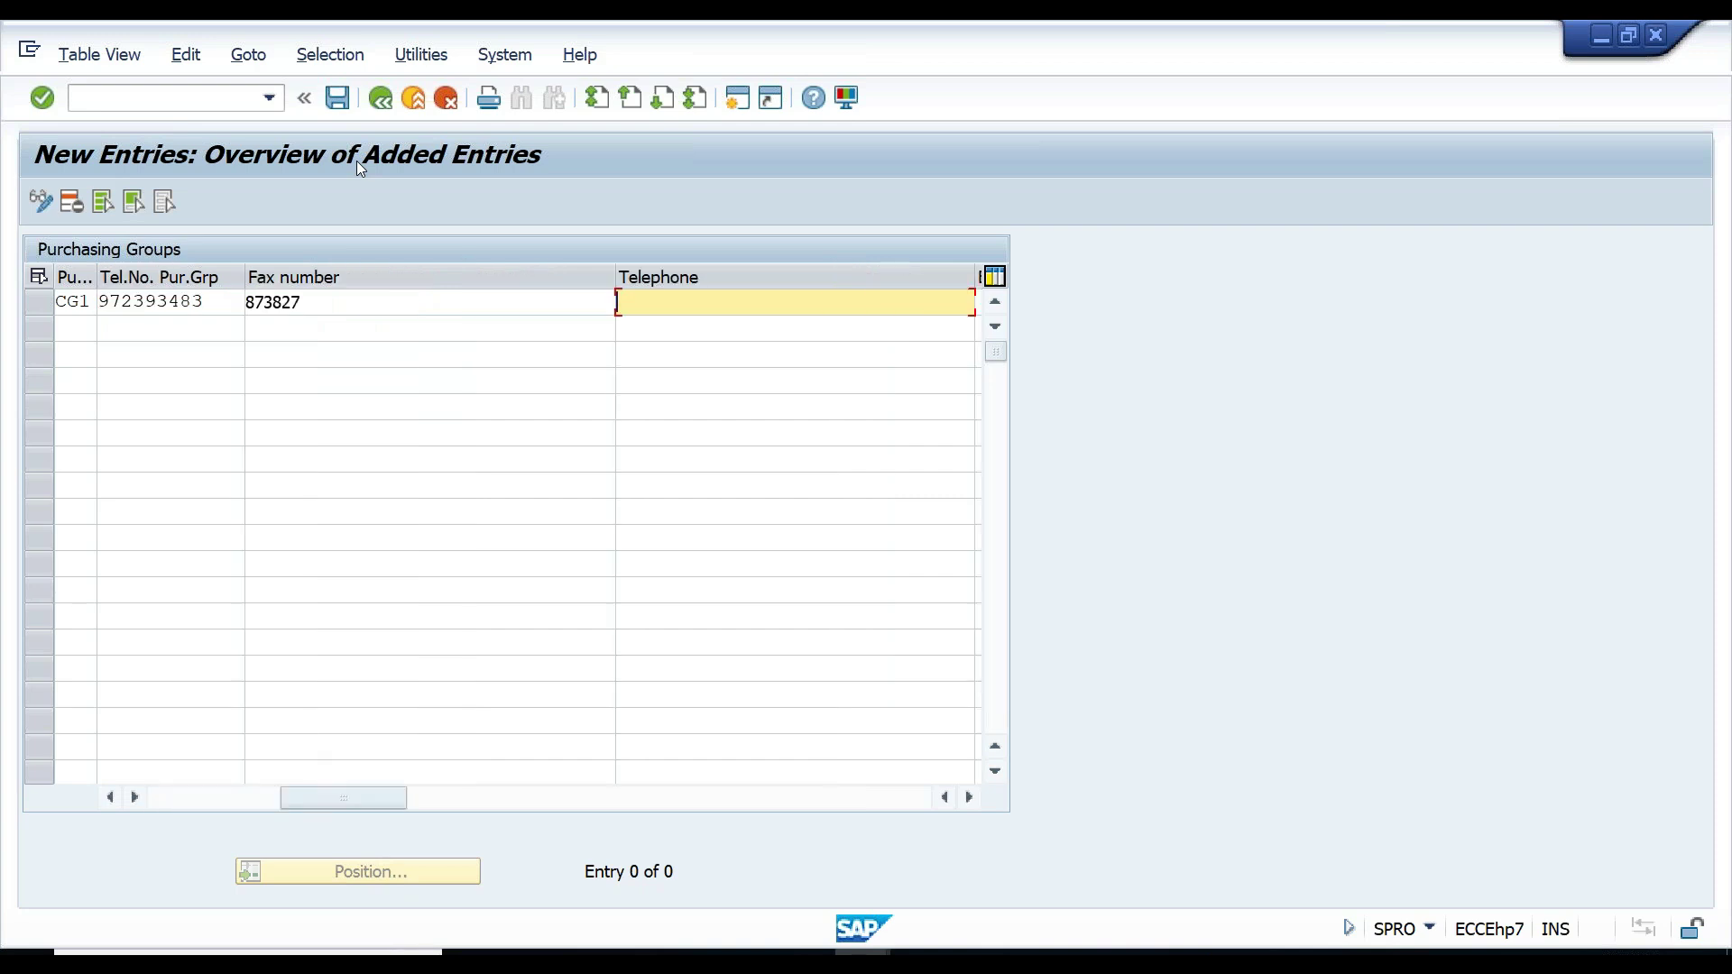
pyautogui.write('2893928')
pyautogui.press('Tab')
pyautogui.press('Tab')
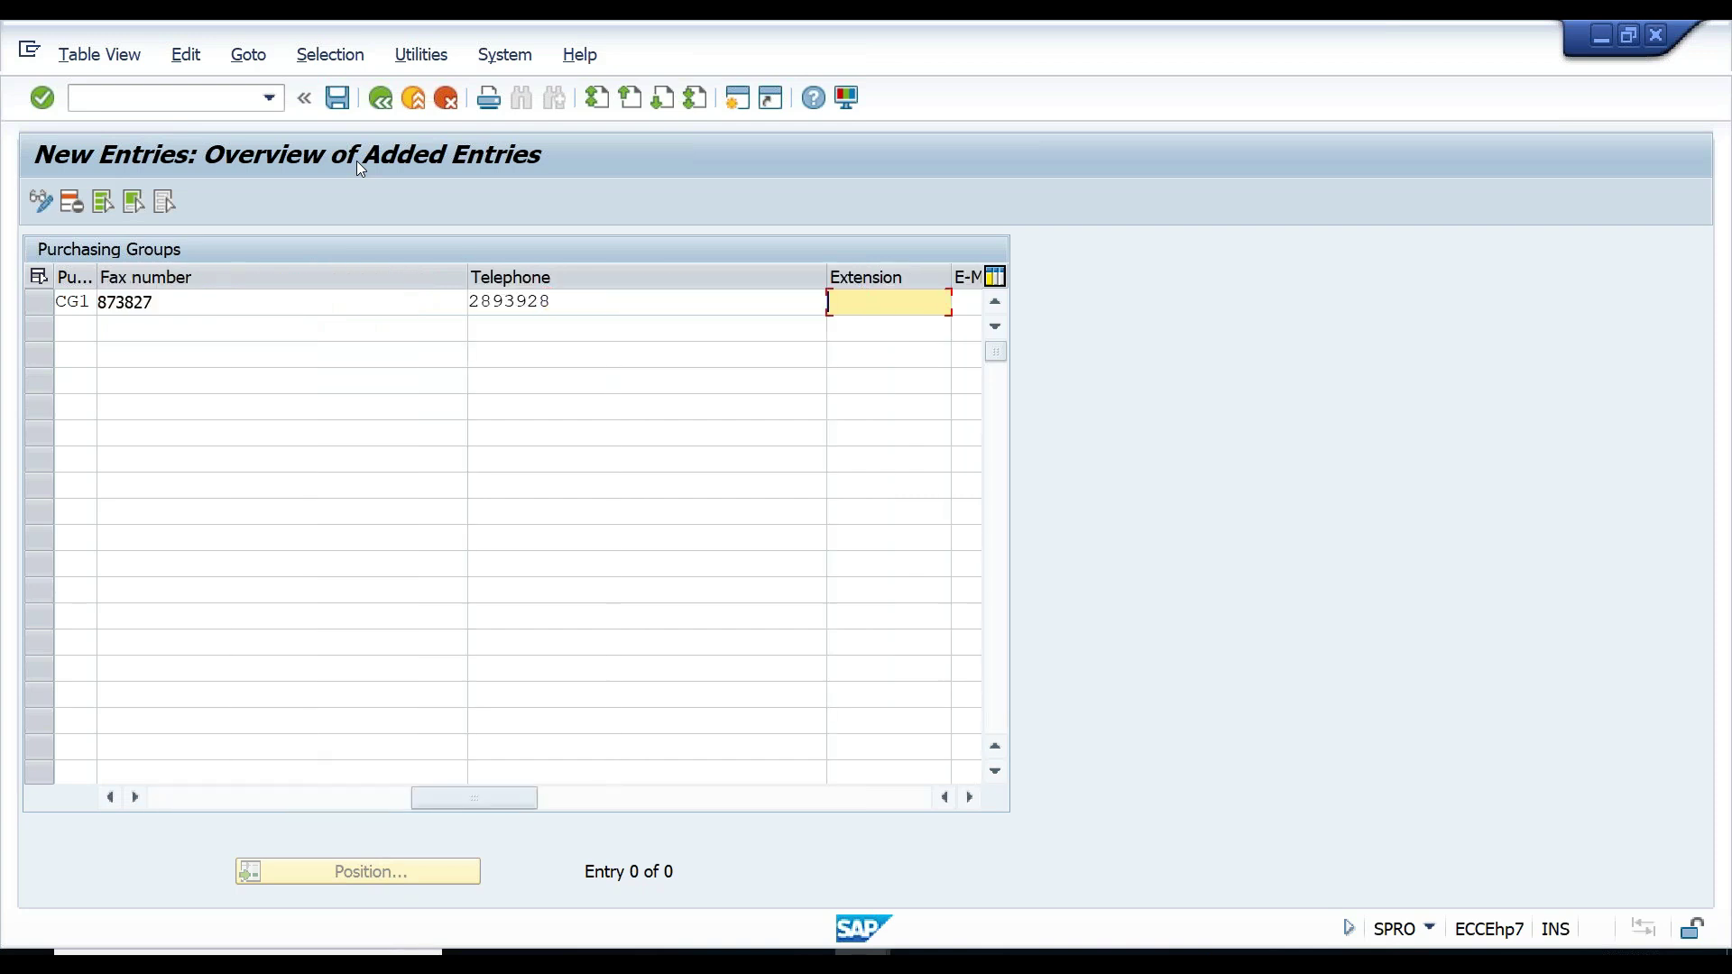
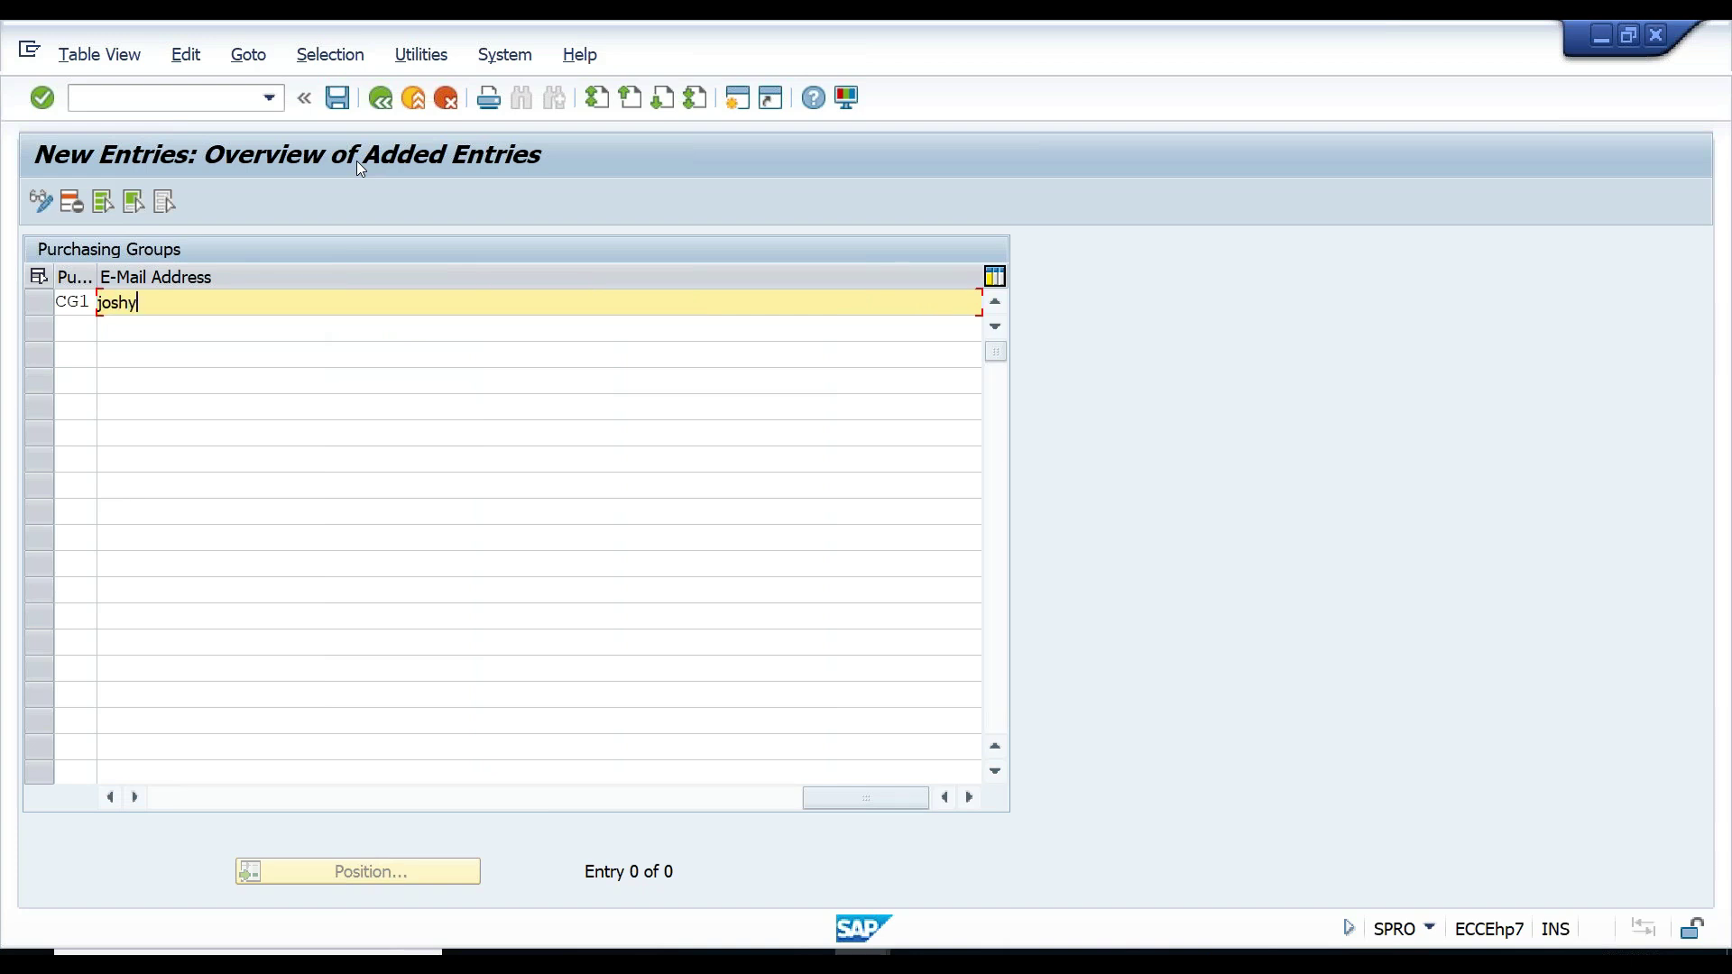
pyautogui.press('Tab')
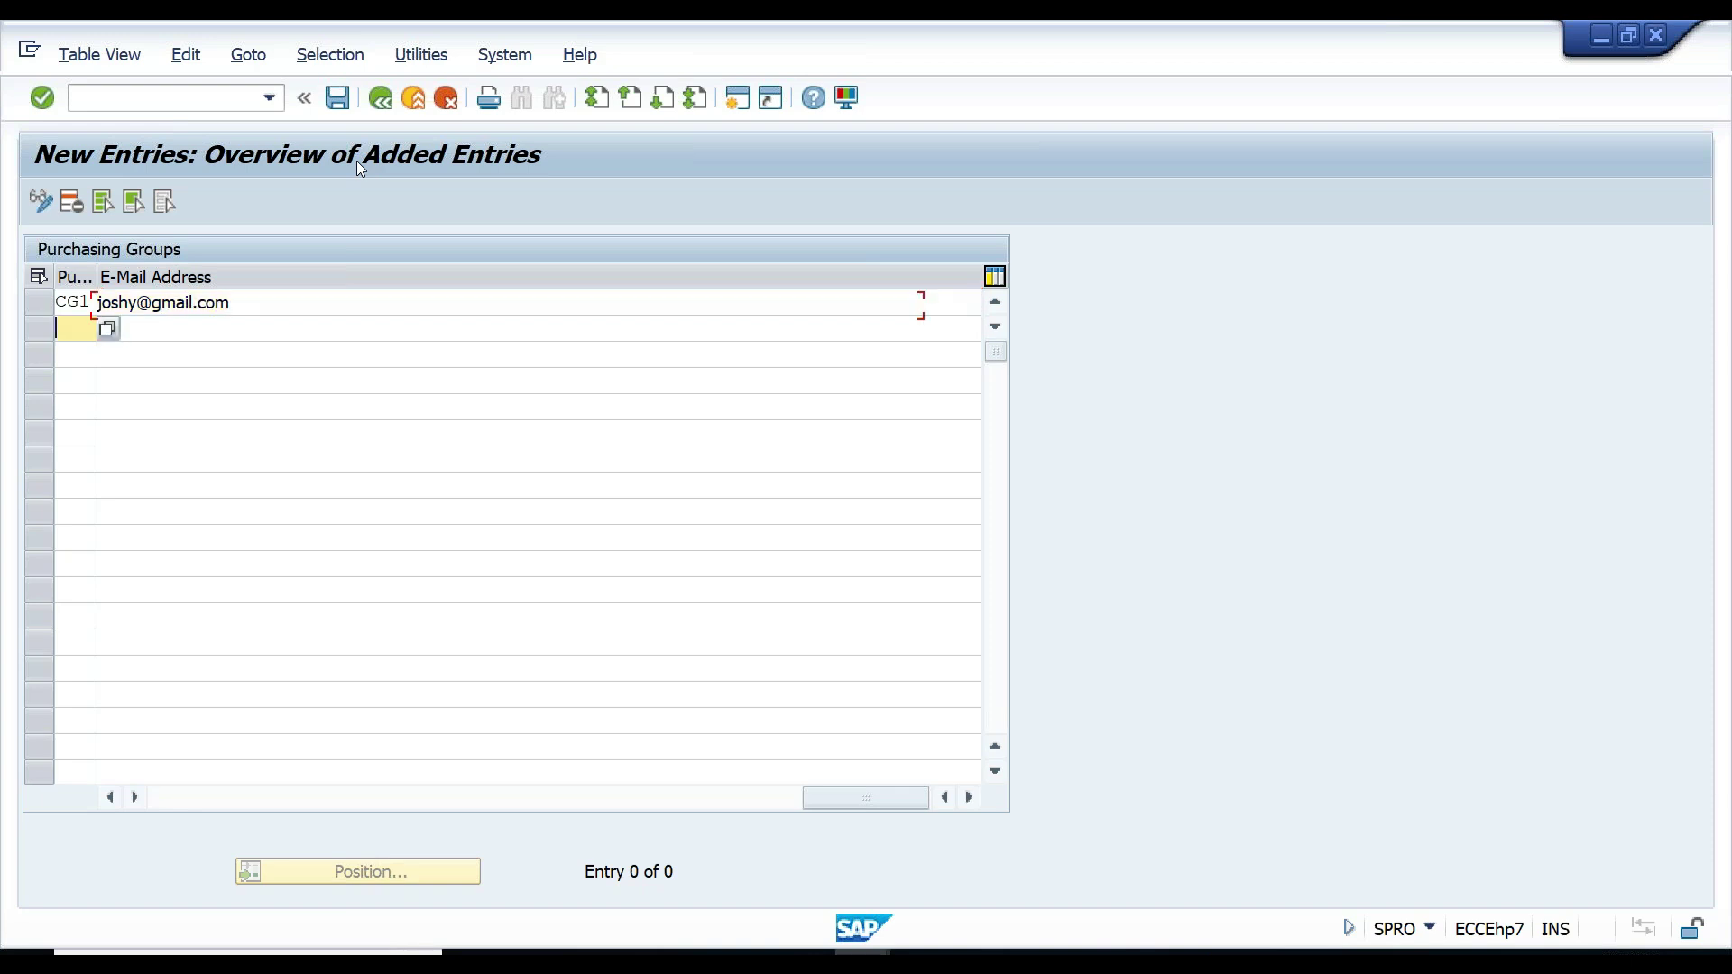
pyautogui.click(163, 798)
# - Add purchasing group CG2 with the contact's name as description and a Tel.No
pyautogui.write('CG2')
pyautogui.press('Tab')
pyautogui.write('Chinmaya')
pyautogui.press('Tab')
# - Fill in CG2's fax number, telephone number and e-mail address
pyautogui.press('Tab')
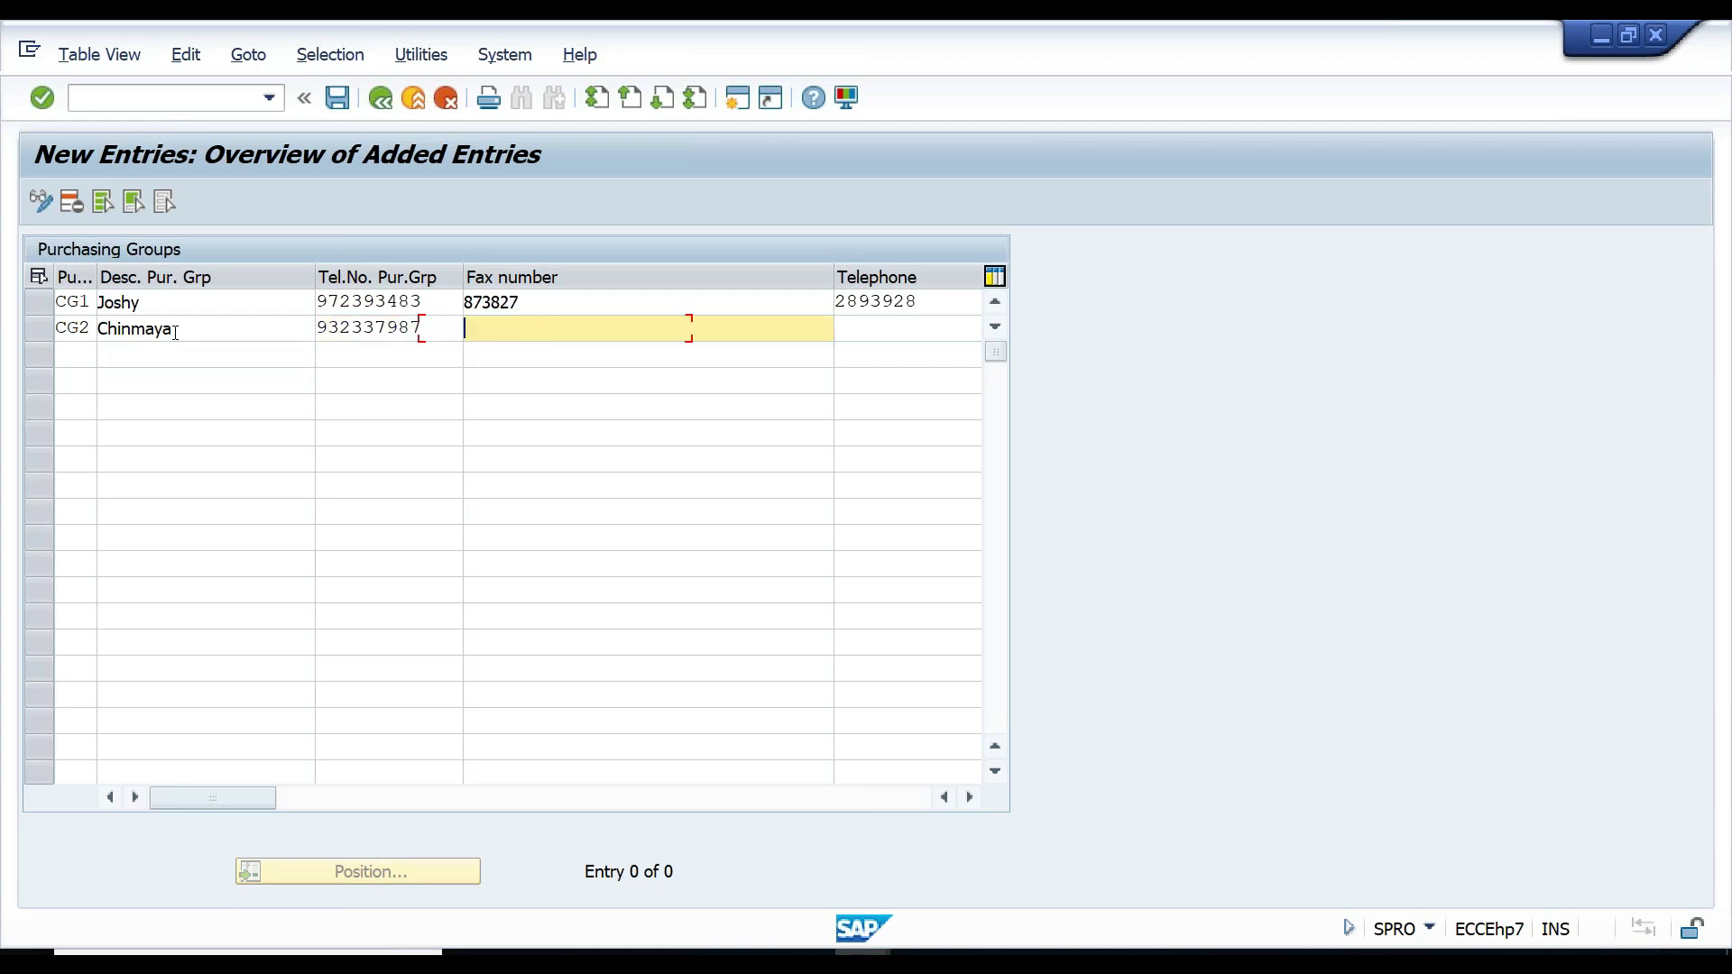
pyautogui.write('327271')
pyautogui.press('Tab')
pyautogui.write('283728')
pyautogui.press('Tab')
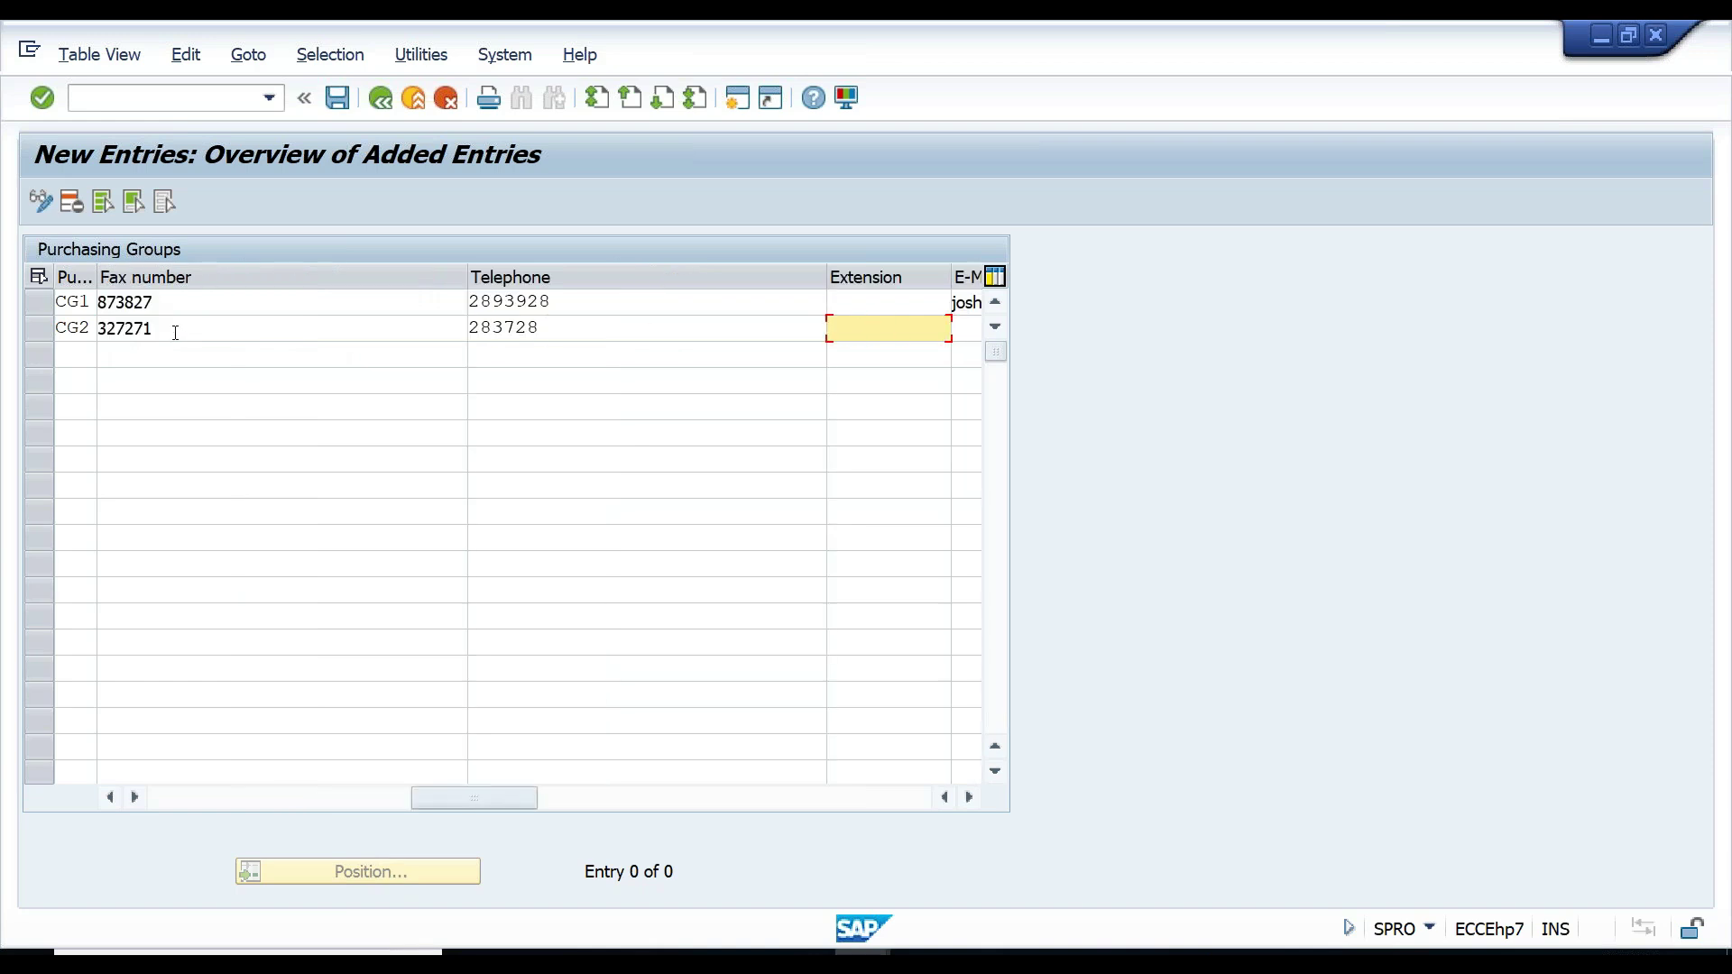
pyautogui.press('Tab')
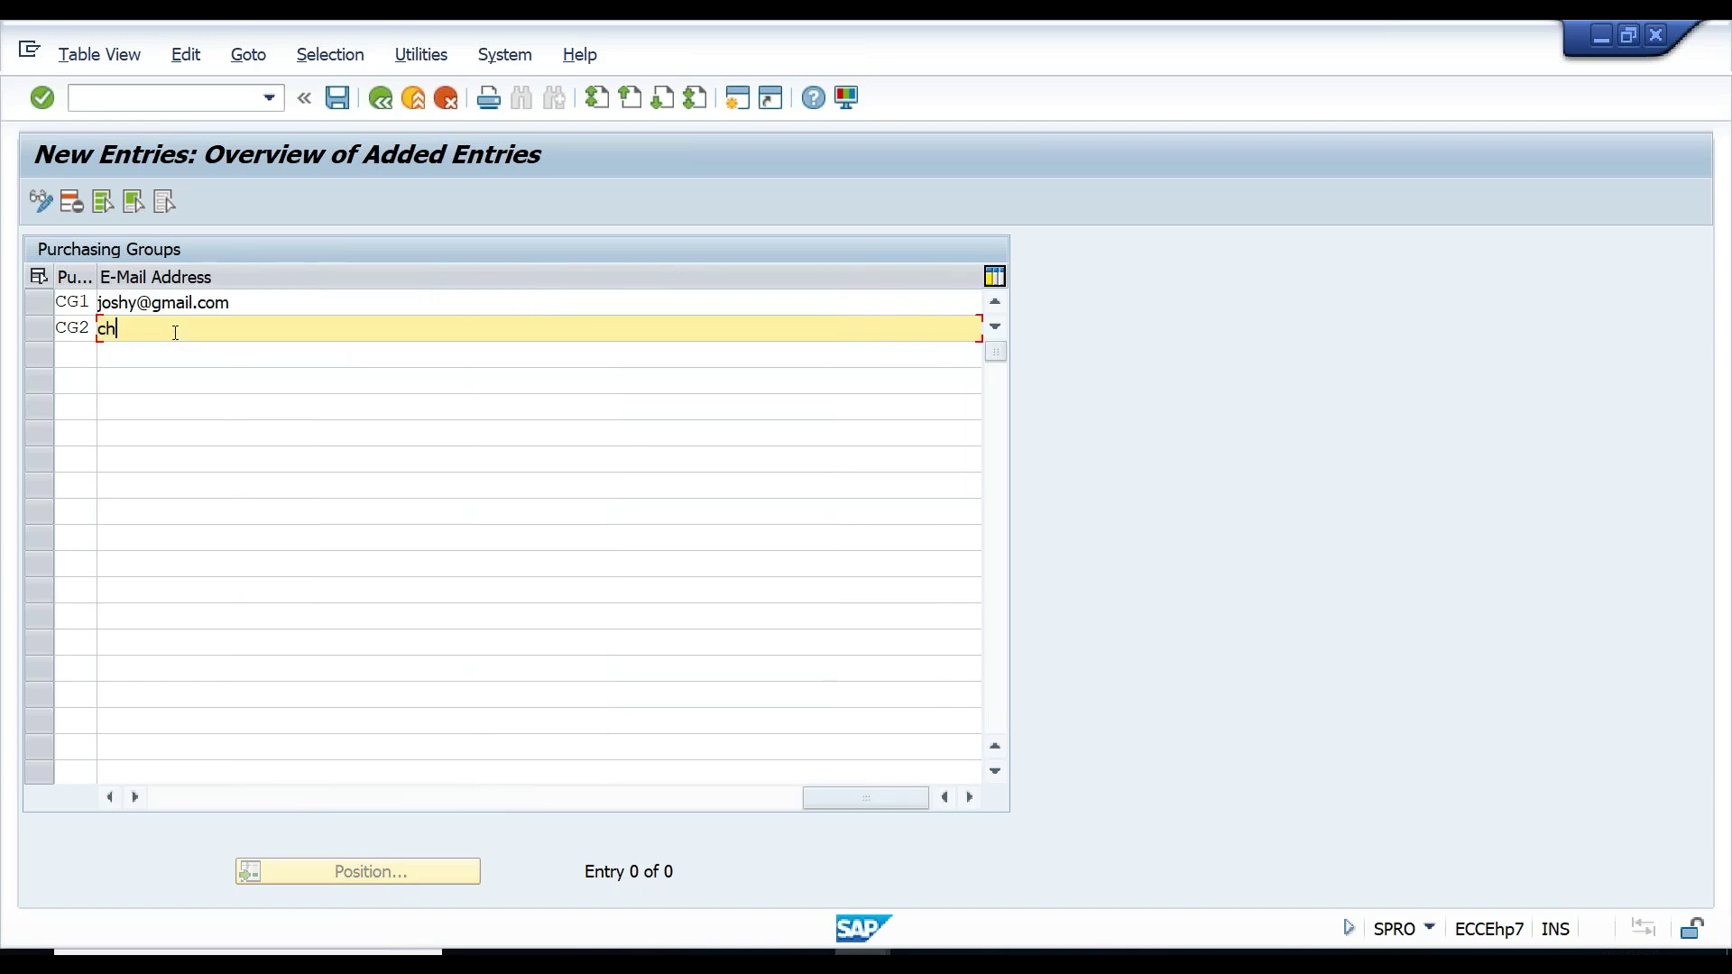
pyautogui.click(170, 799)
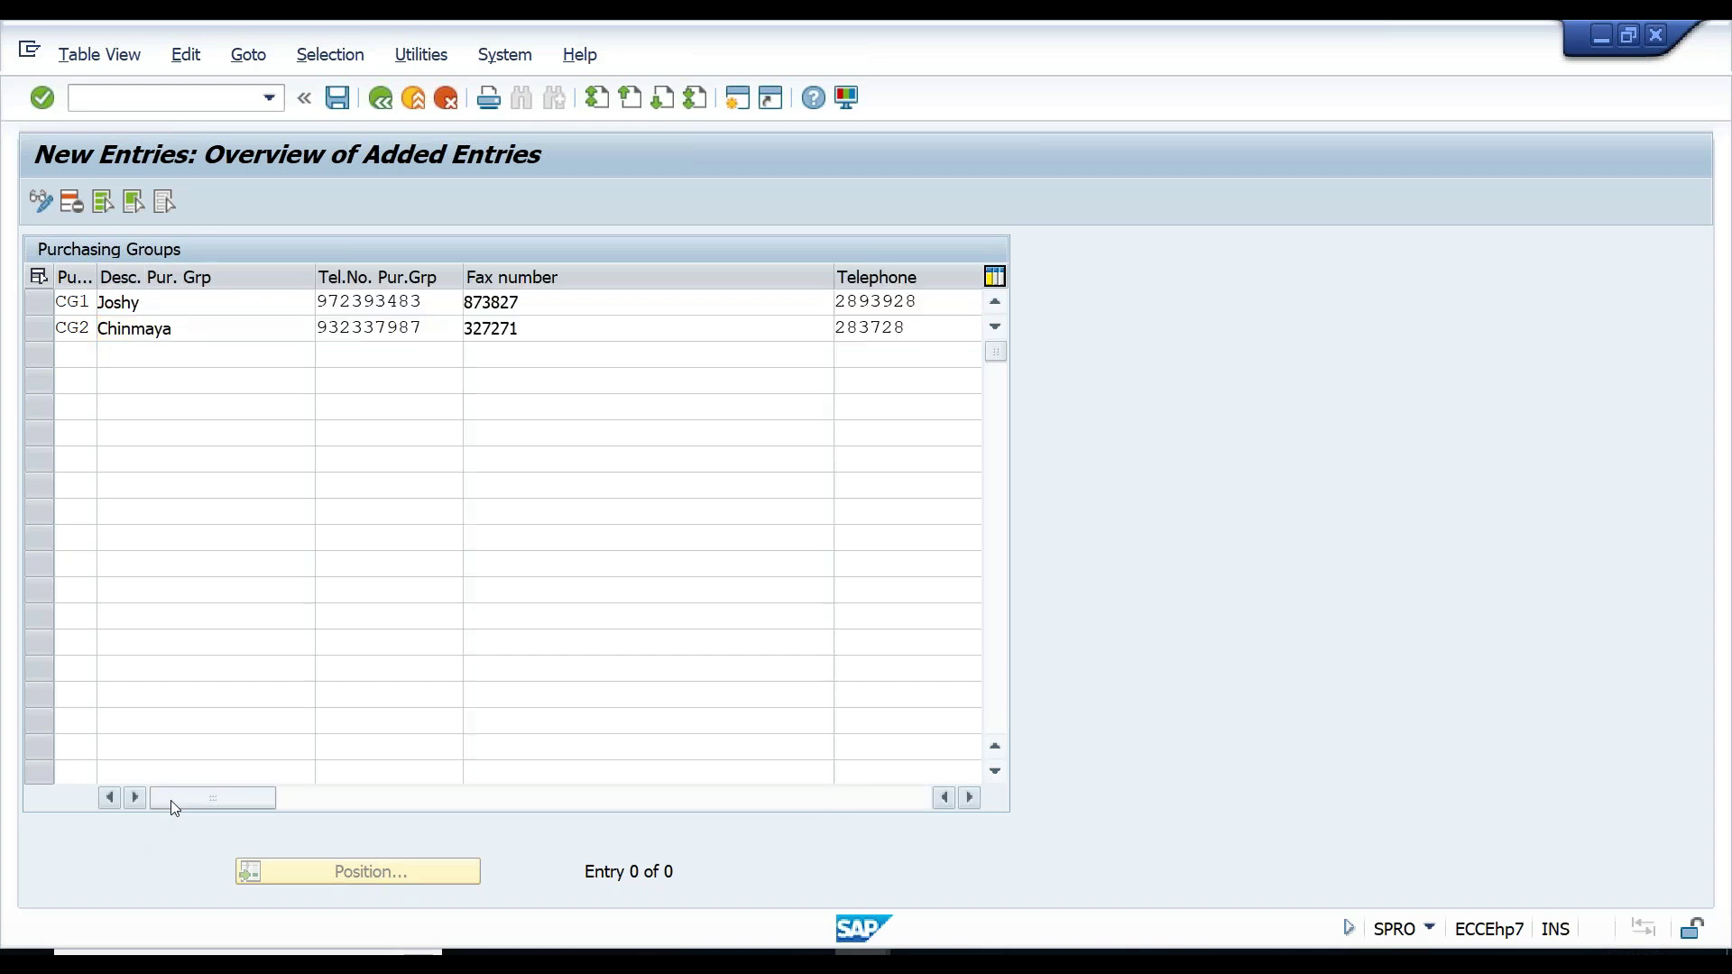
# - Validate the CG1 and CG2 entries and save them under a customizing request
pyautogui.click(242, 332)
pyautogui.press('Return')
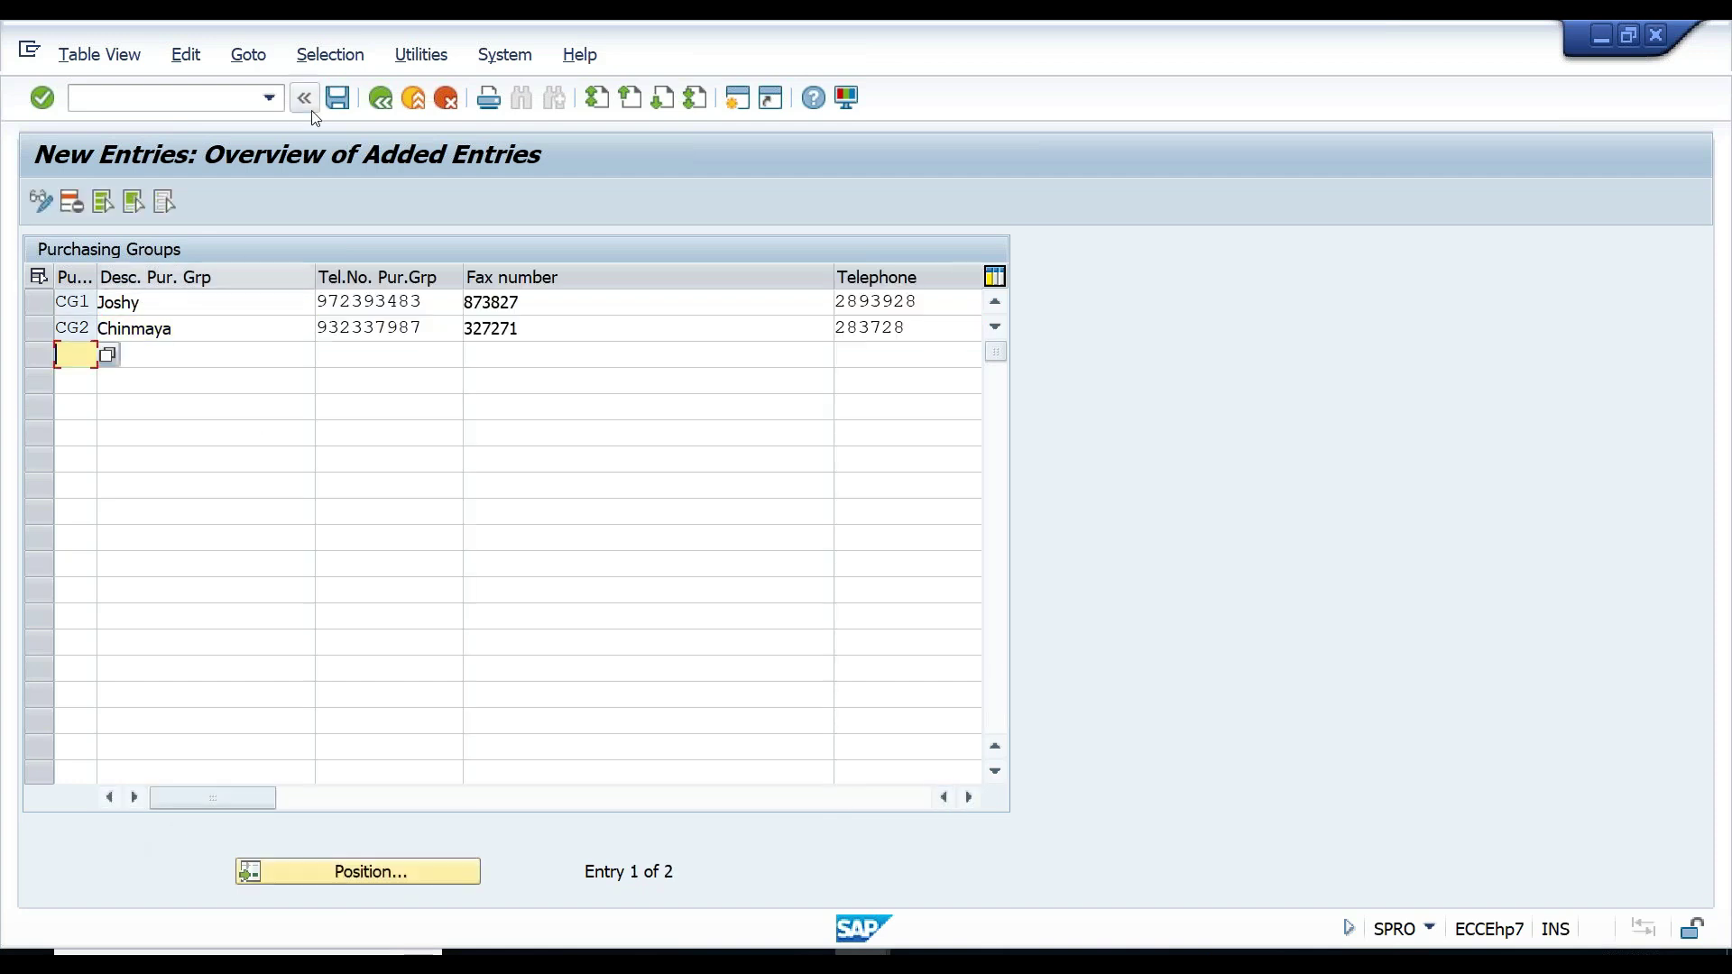
pyautogui.click(331, 104)
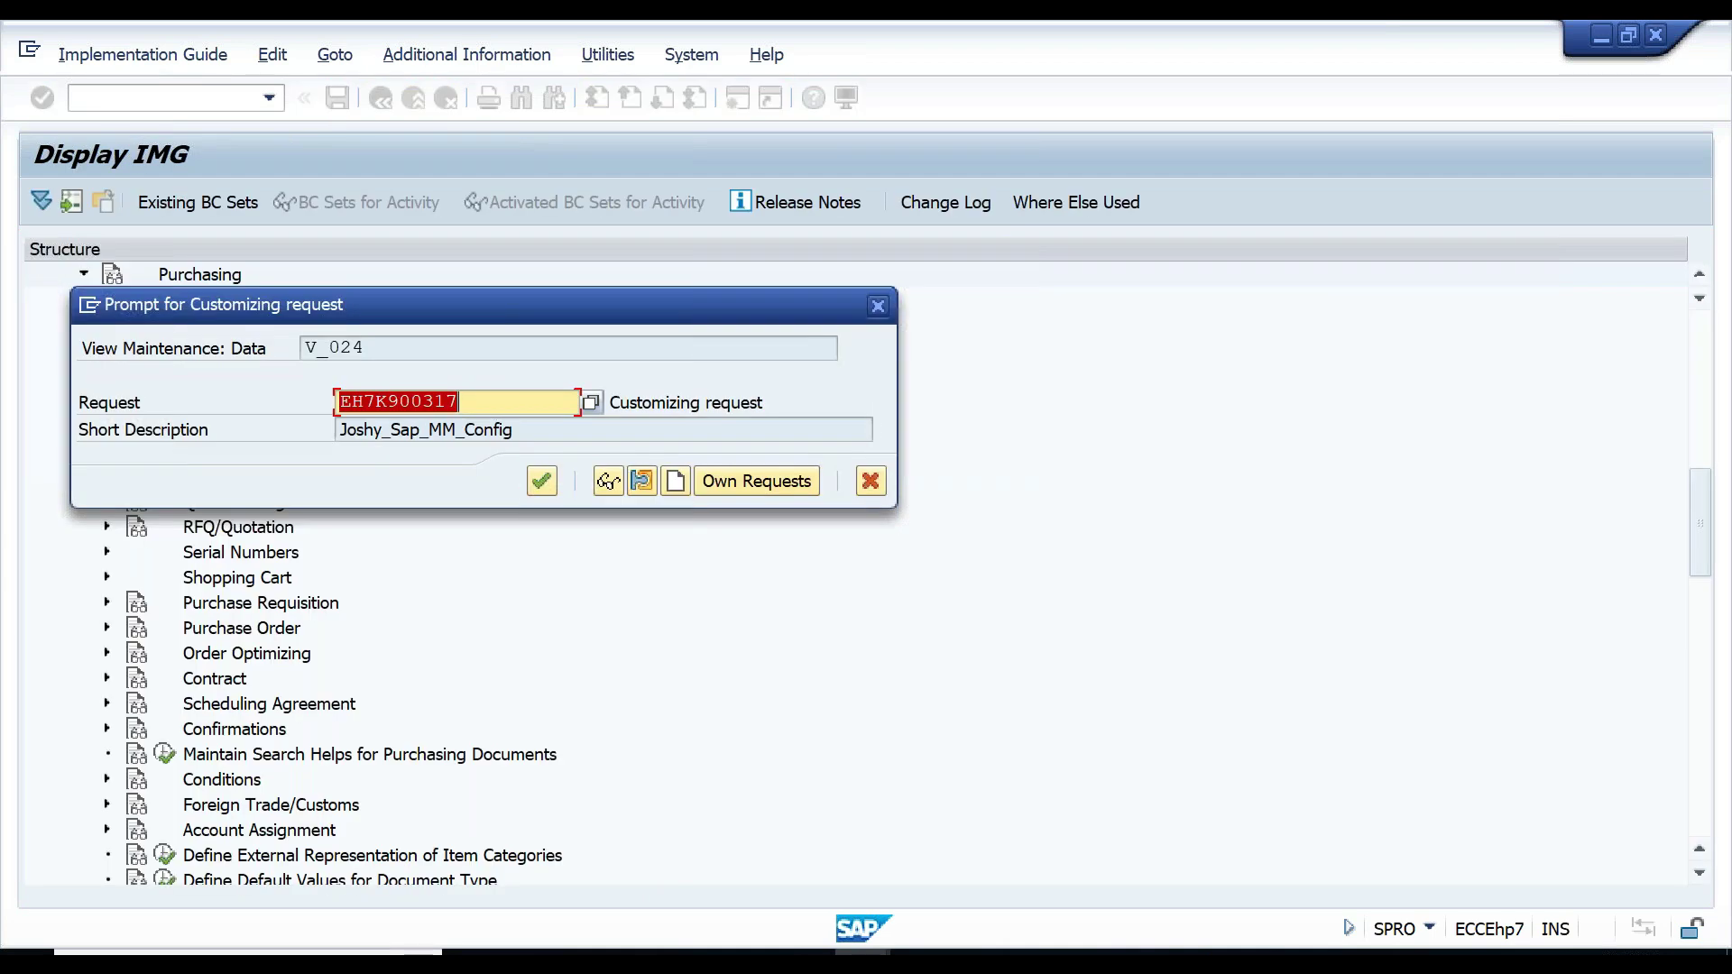
pyautogui.click(550, 484)
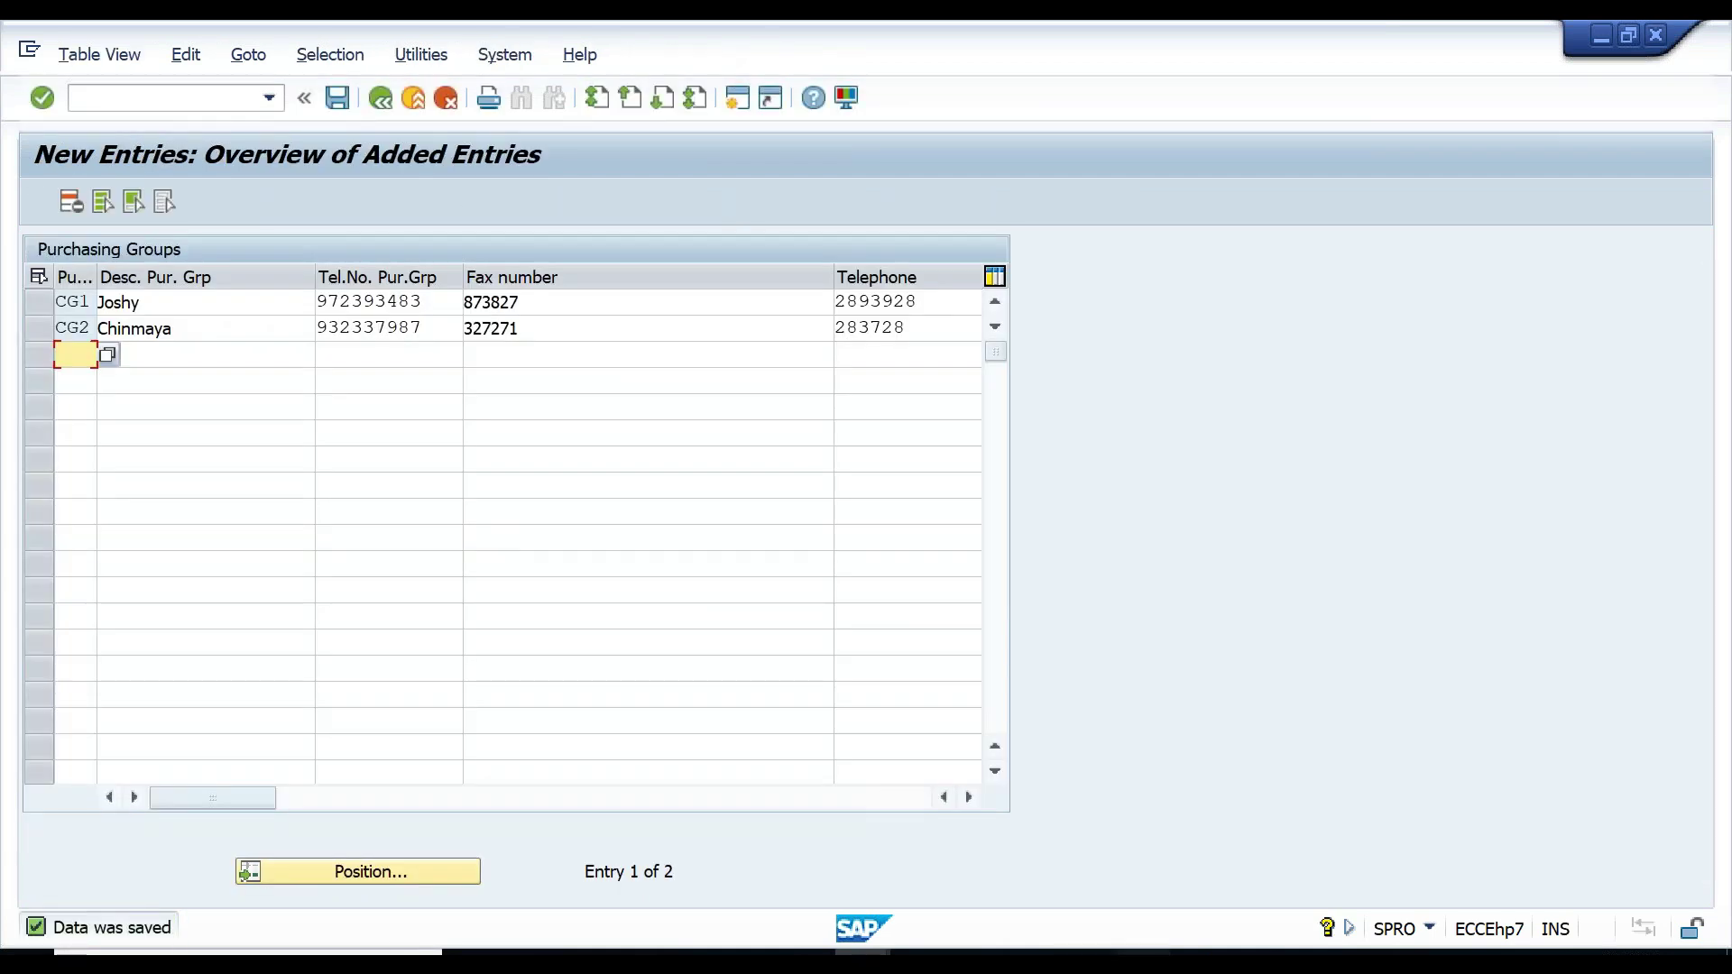
pyautogui.hotkey('alt', 'Tab')
# - Record 'CG1 &CG2' on the Purchasing Group line and minimize Notepad
pyautogui.write('C')
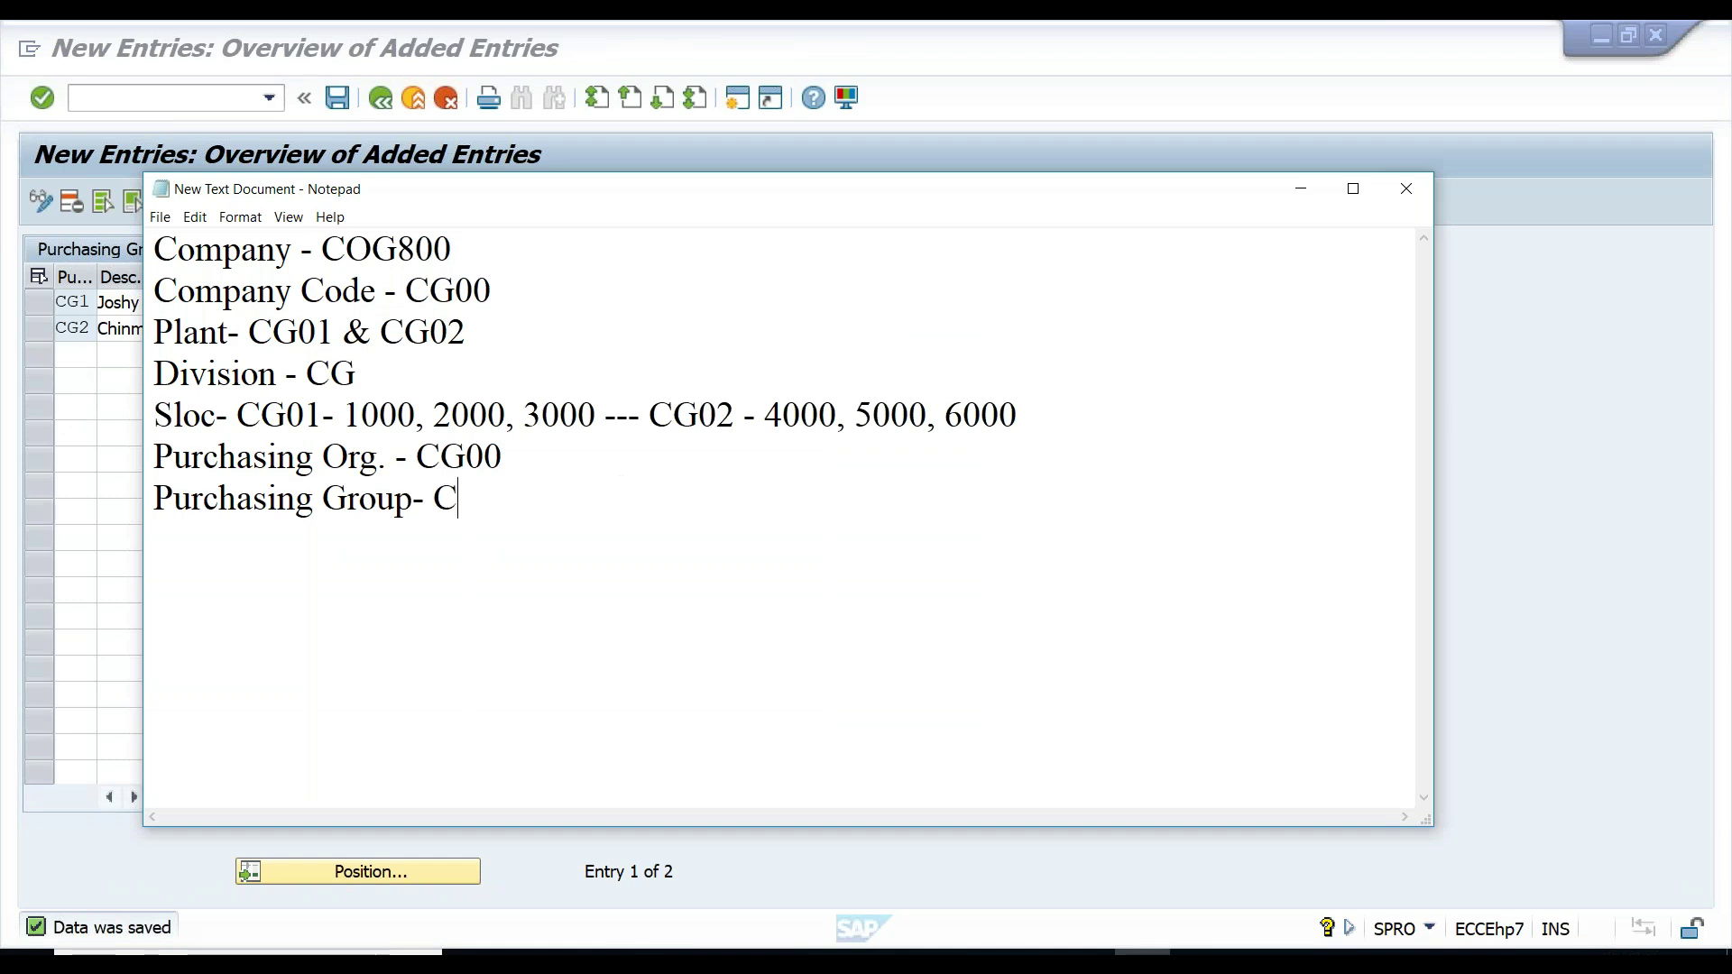
pyautogui.write('G1 &CG2')
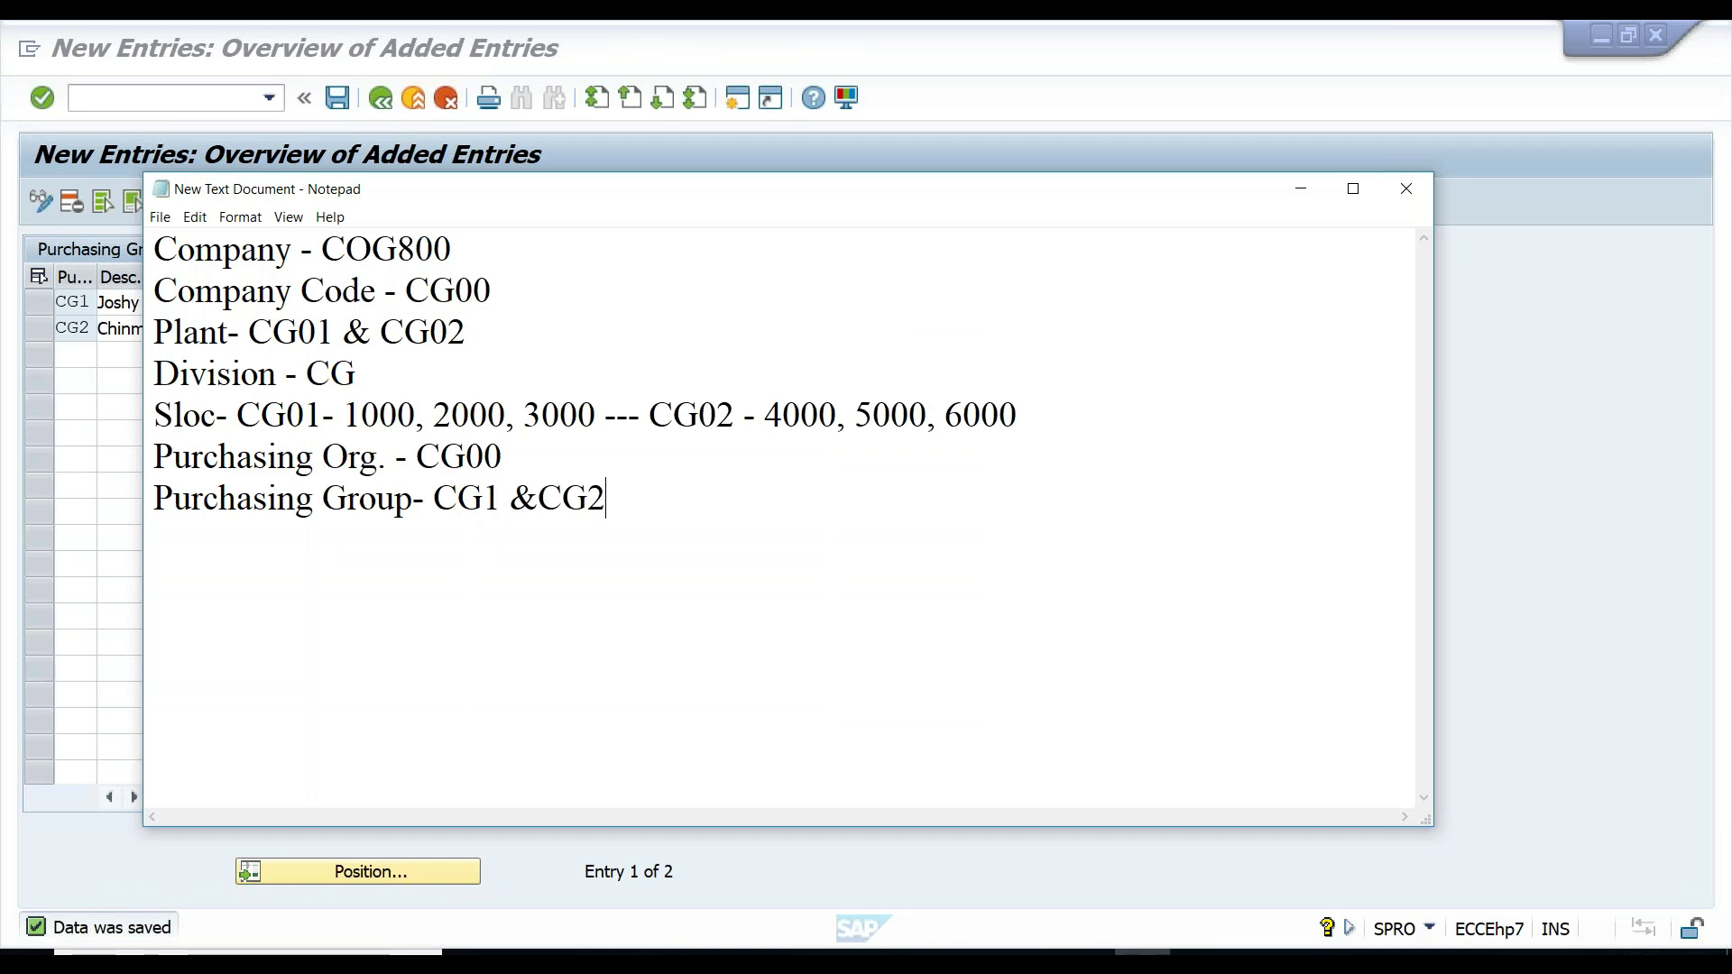
pyautogui.click(1539, 422)
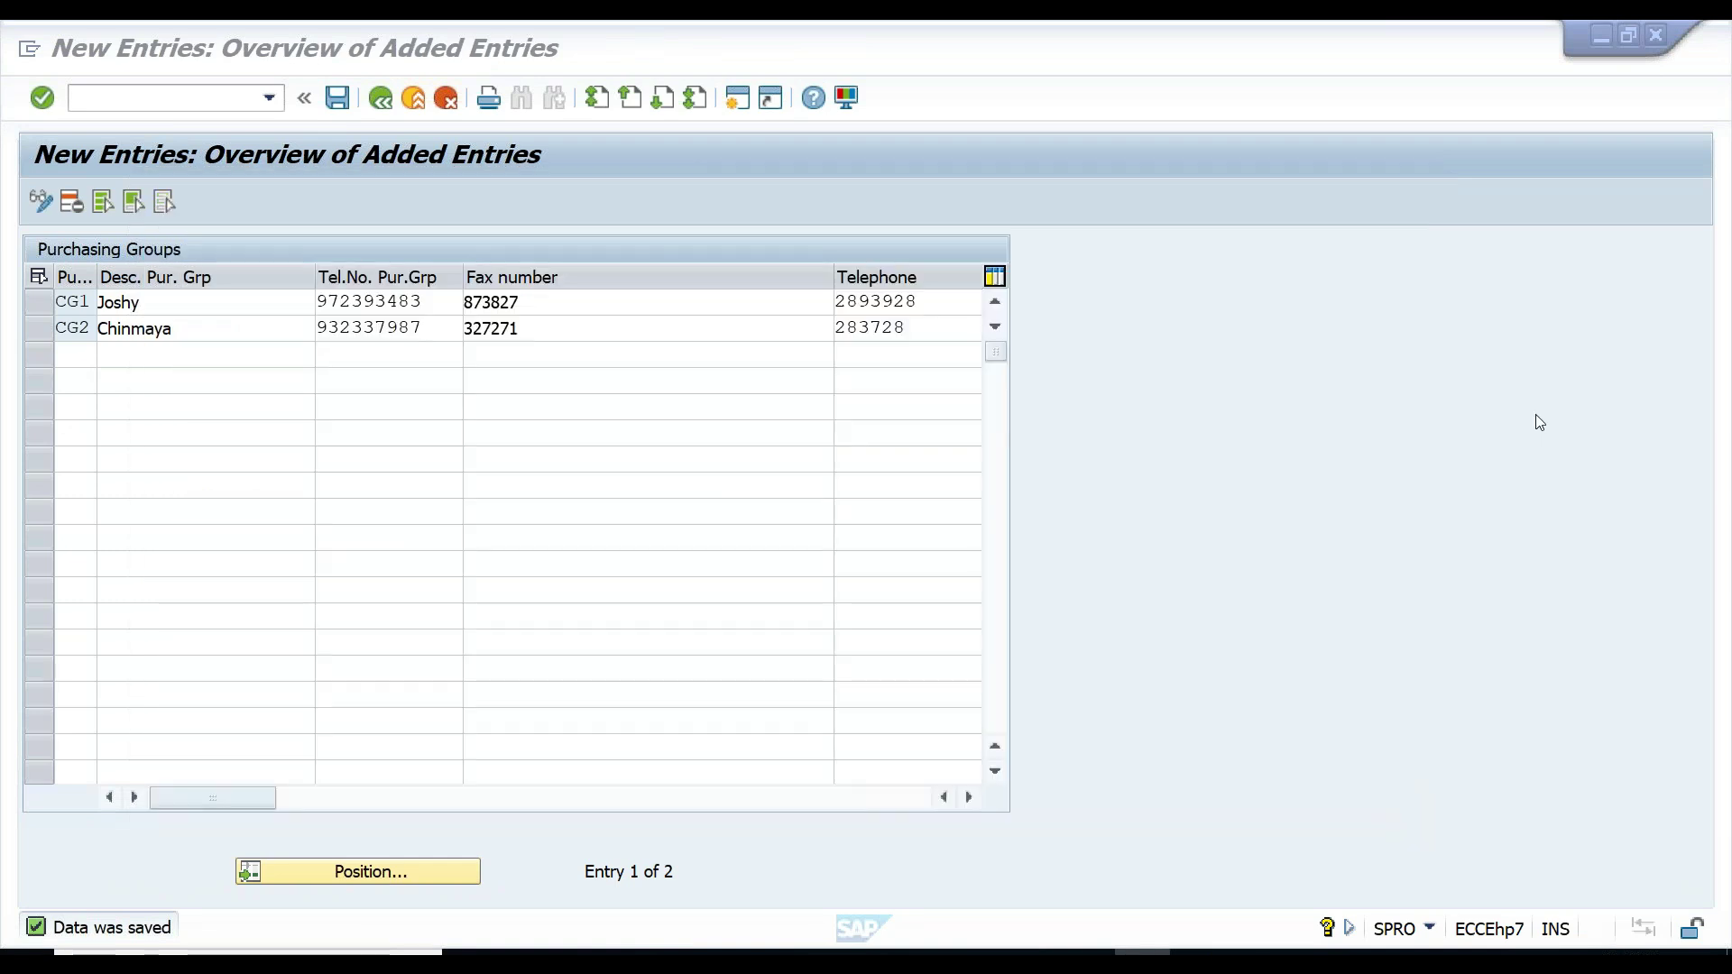
# - Back out of the Purchasing Groups table to the Display IMG Purchasing activities list
pyautogui.click(386, 102)
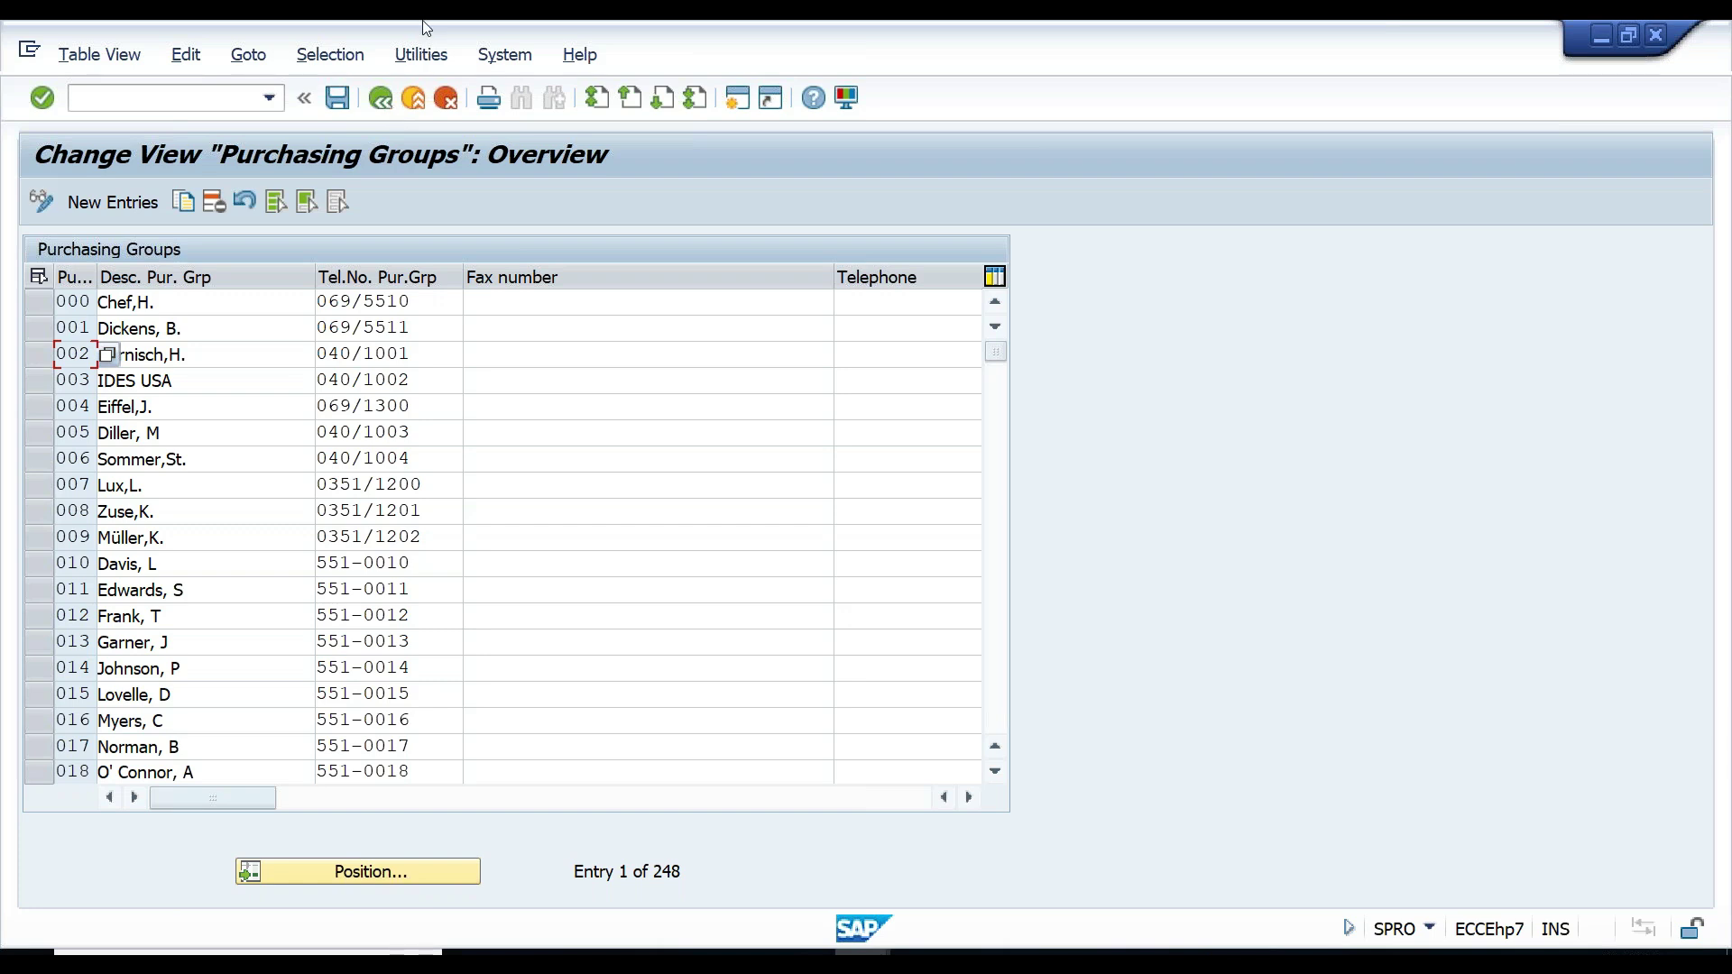
pyautogui.click(383, 102)
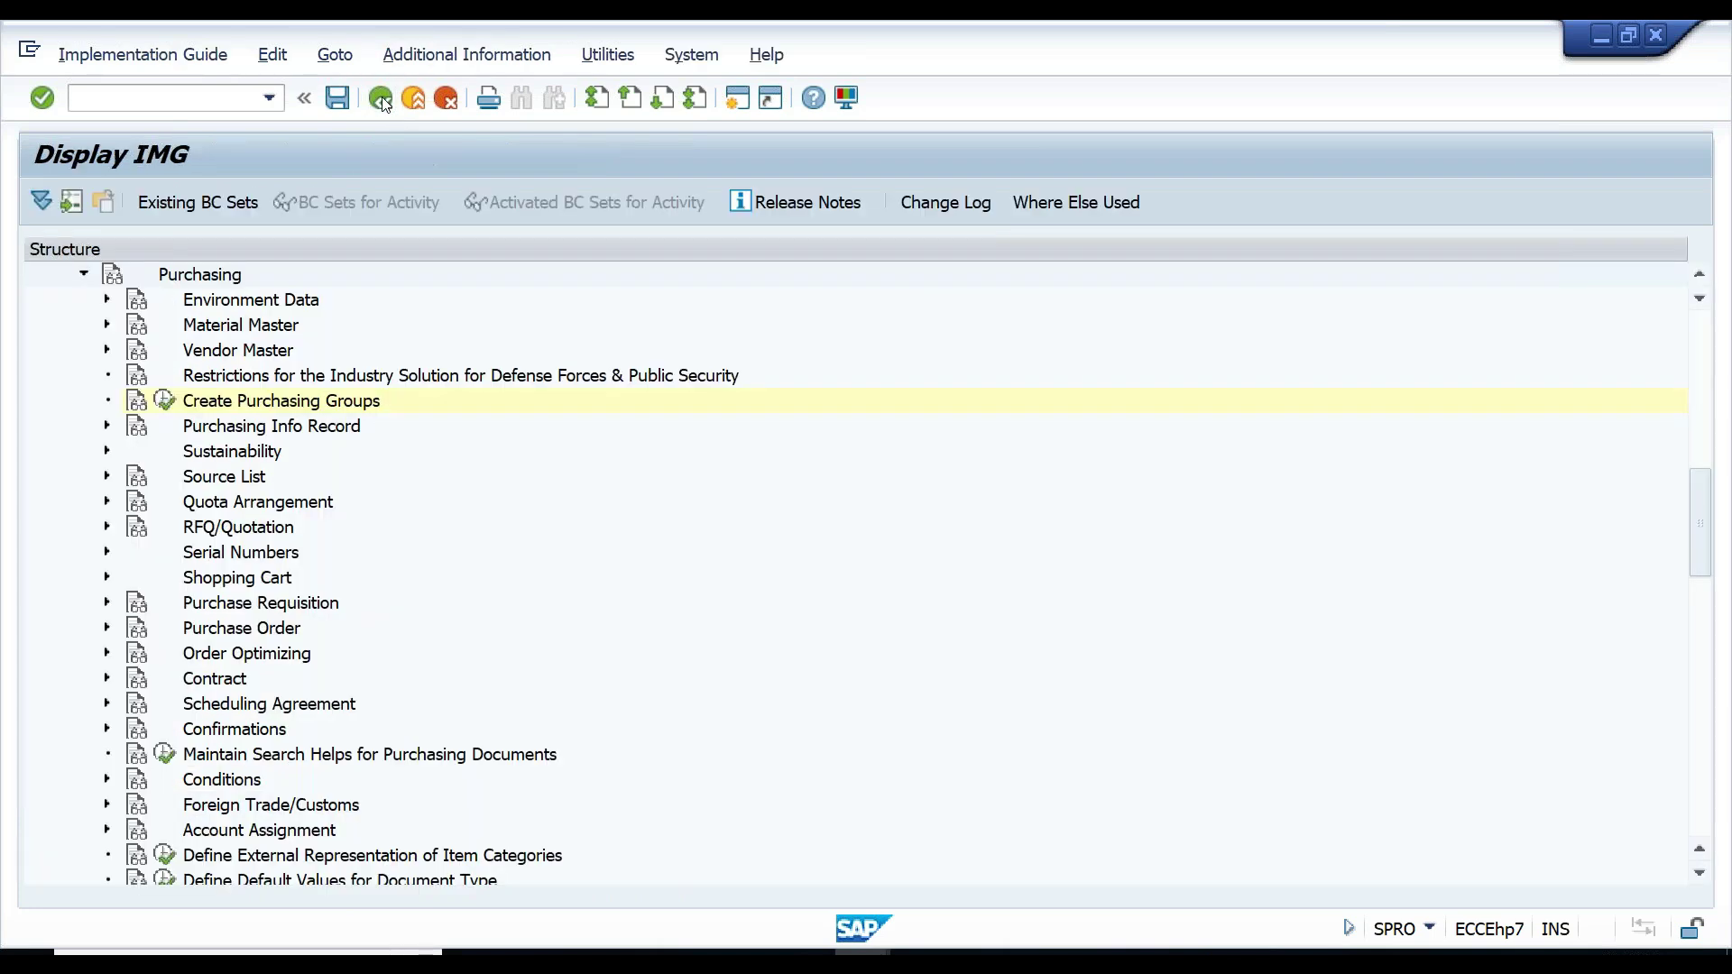
pyautogui.click(380, 100)
# - In the SAP Reference IMG, expand Enterprise Structure > Assignment > Financial Accounting and select Assign company code to company
pyautogui.click(156, 208)
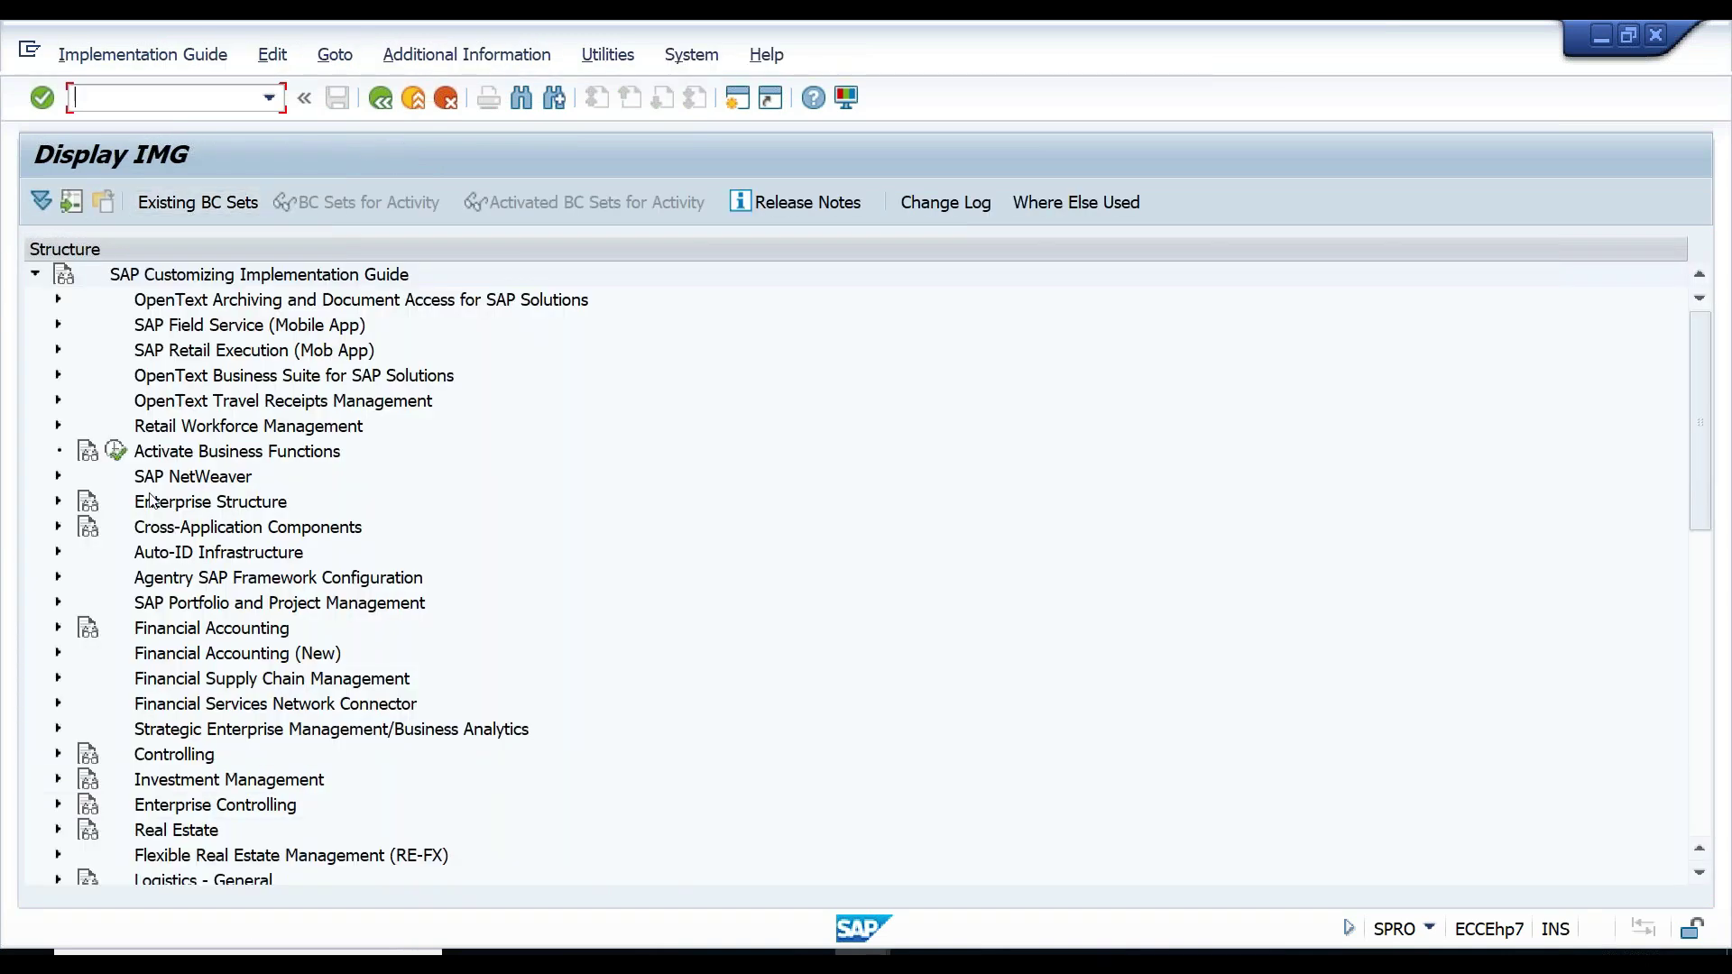
pyautogui.click(153, 502)
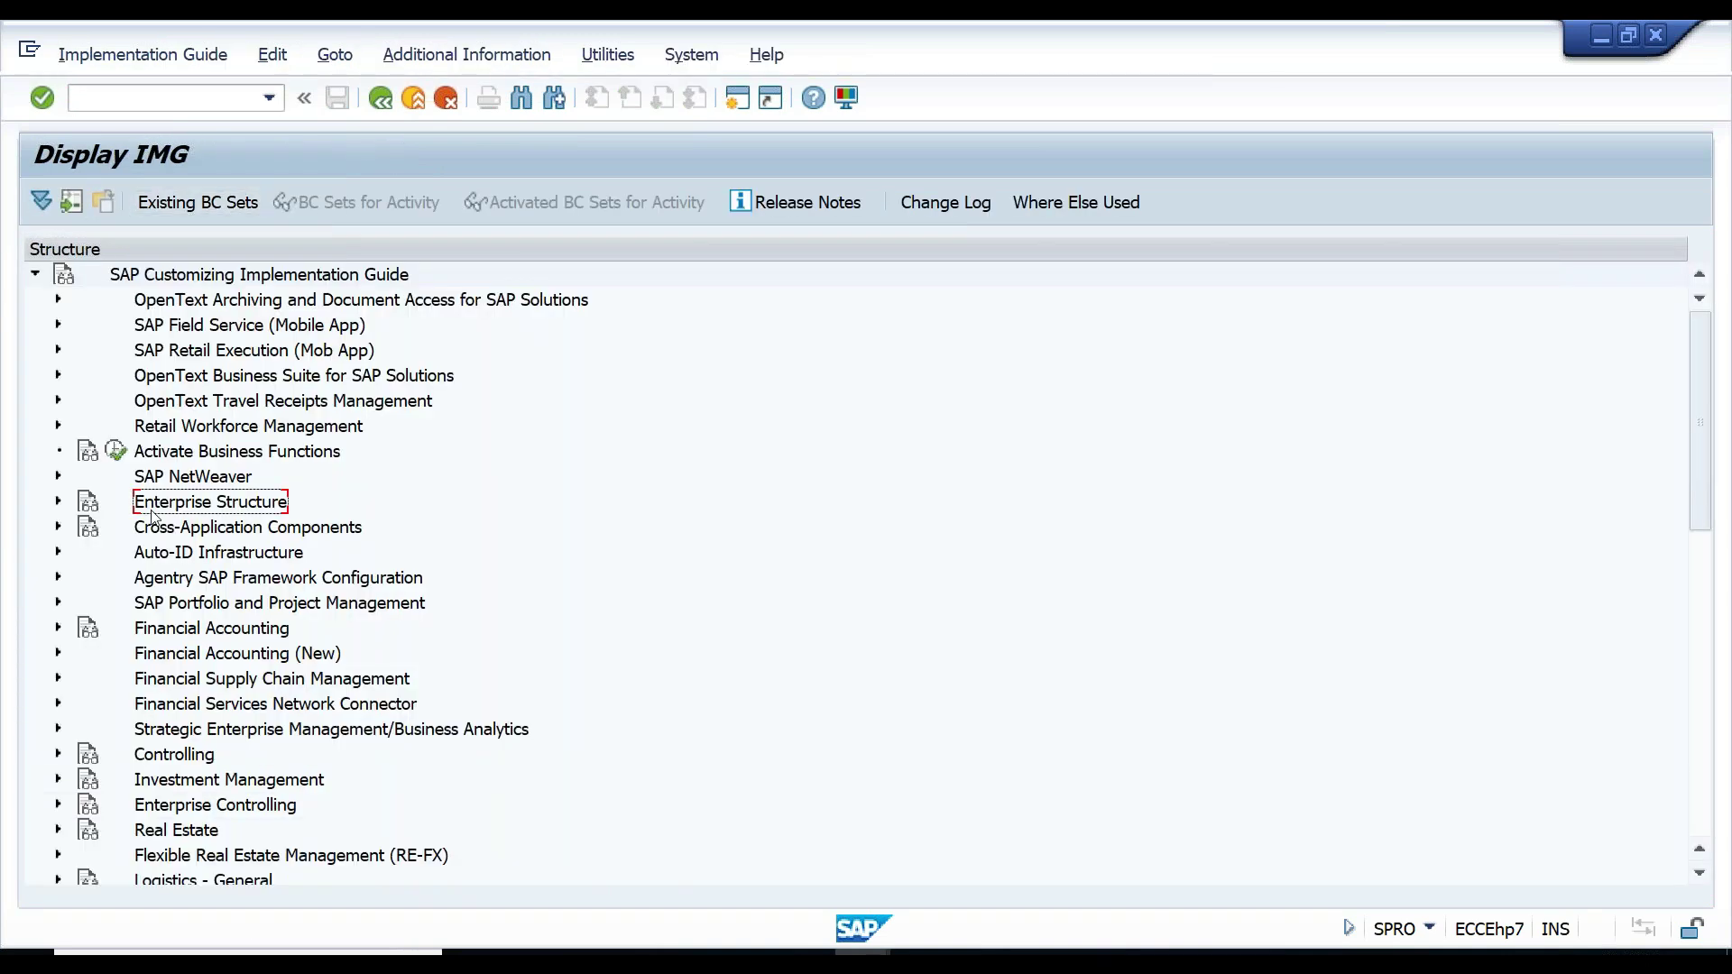
pyautogui.click(58, 501)
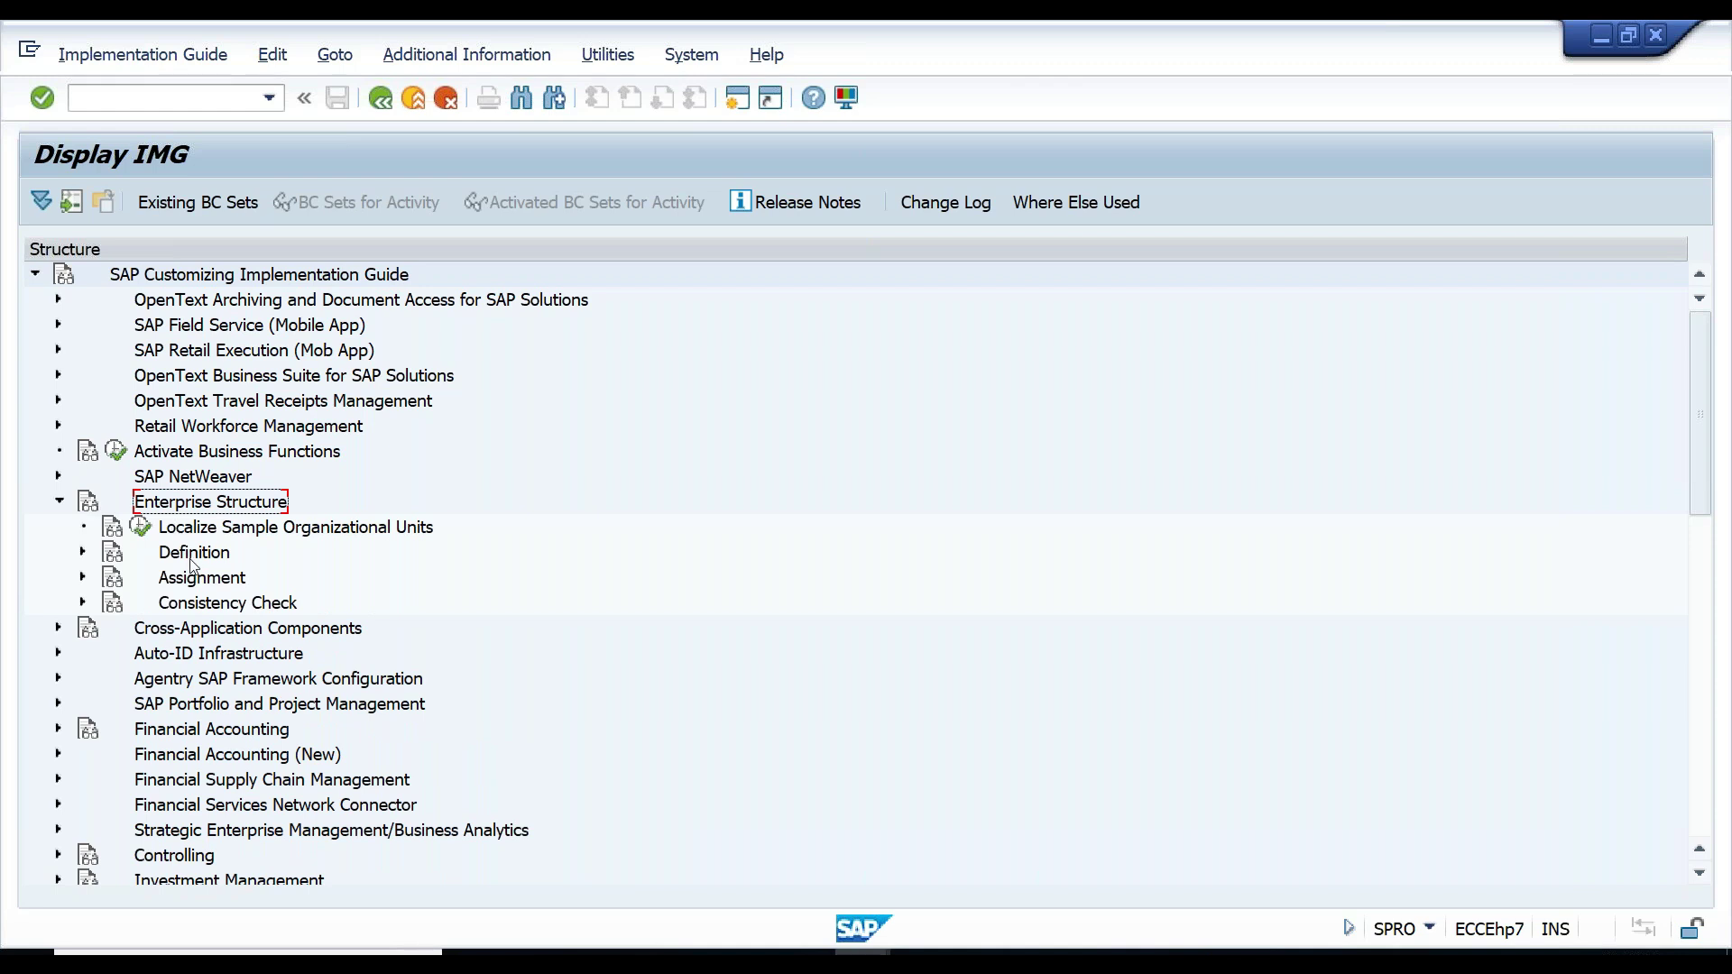
pyautogui.click(192, 554)
pyautogui.click(193, 585)
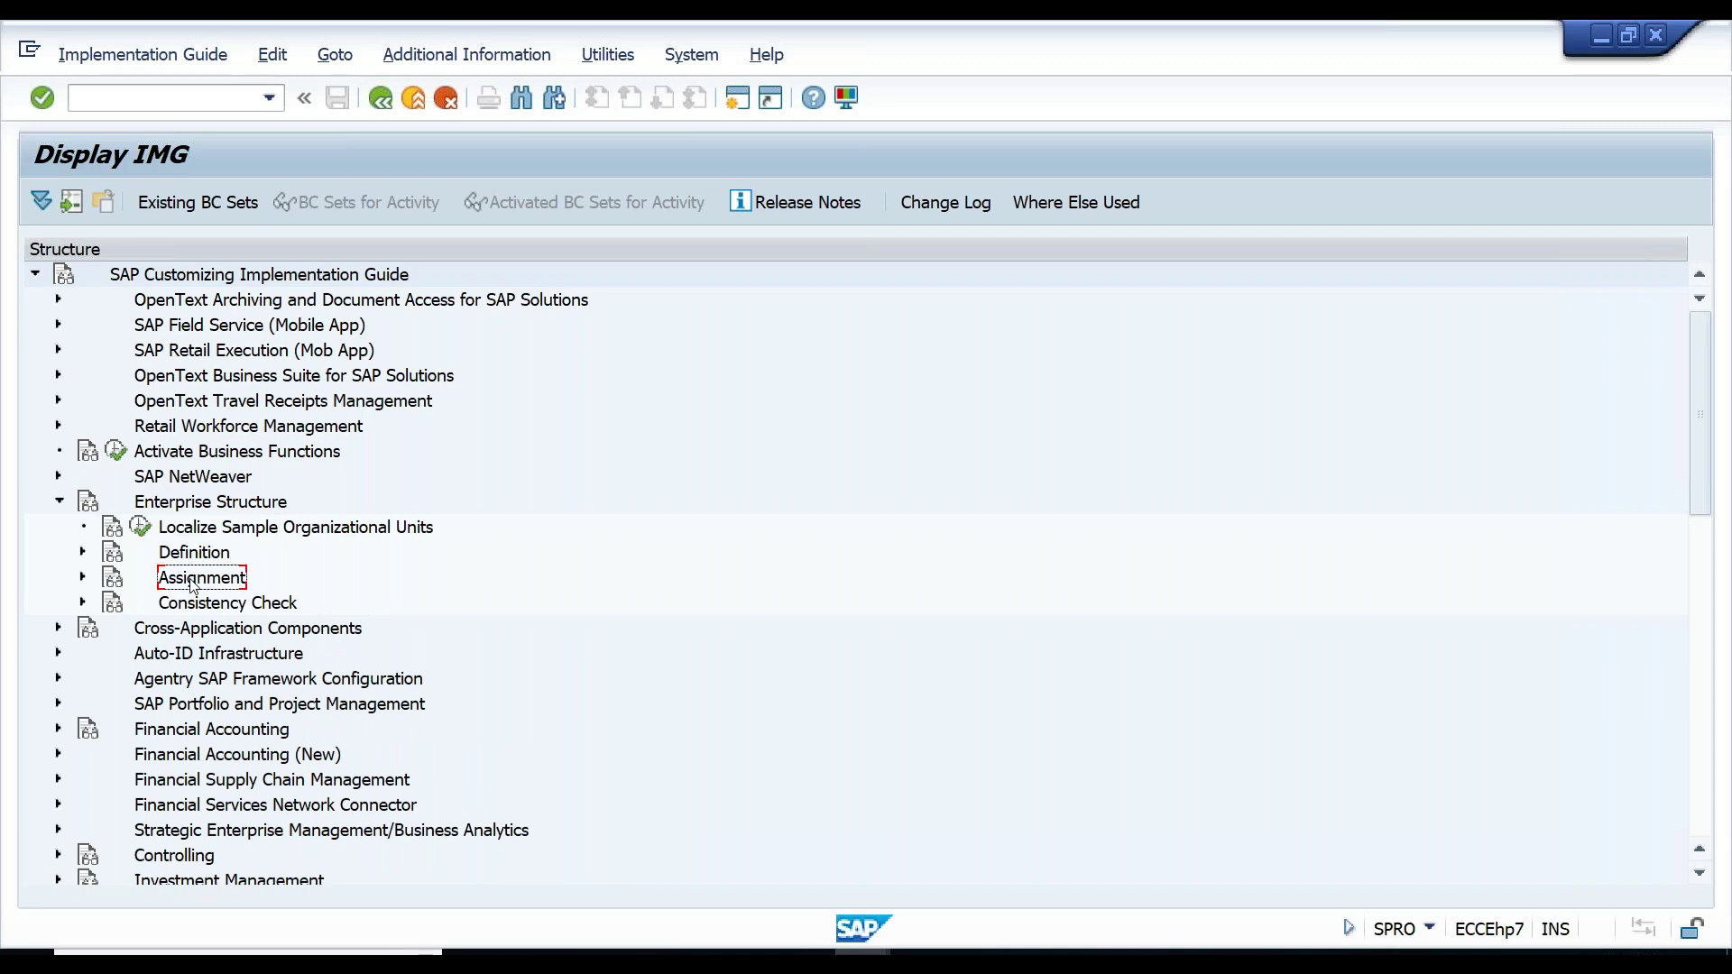
pyautogui.click(84, 578)
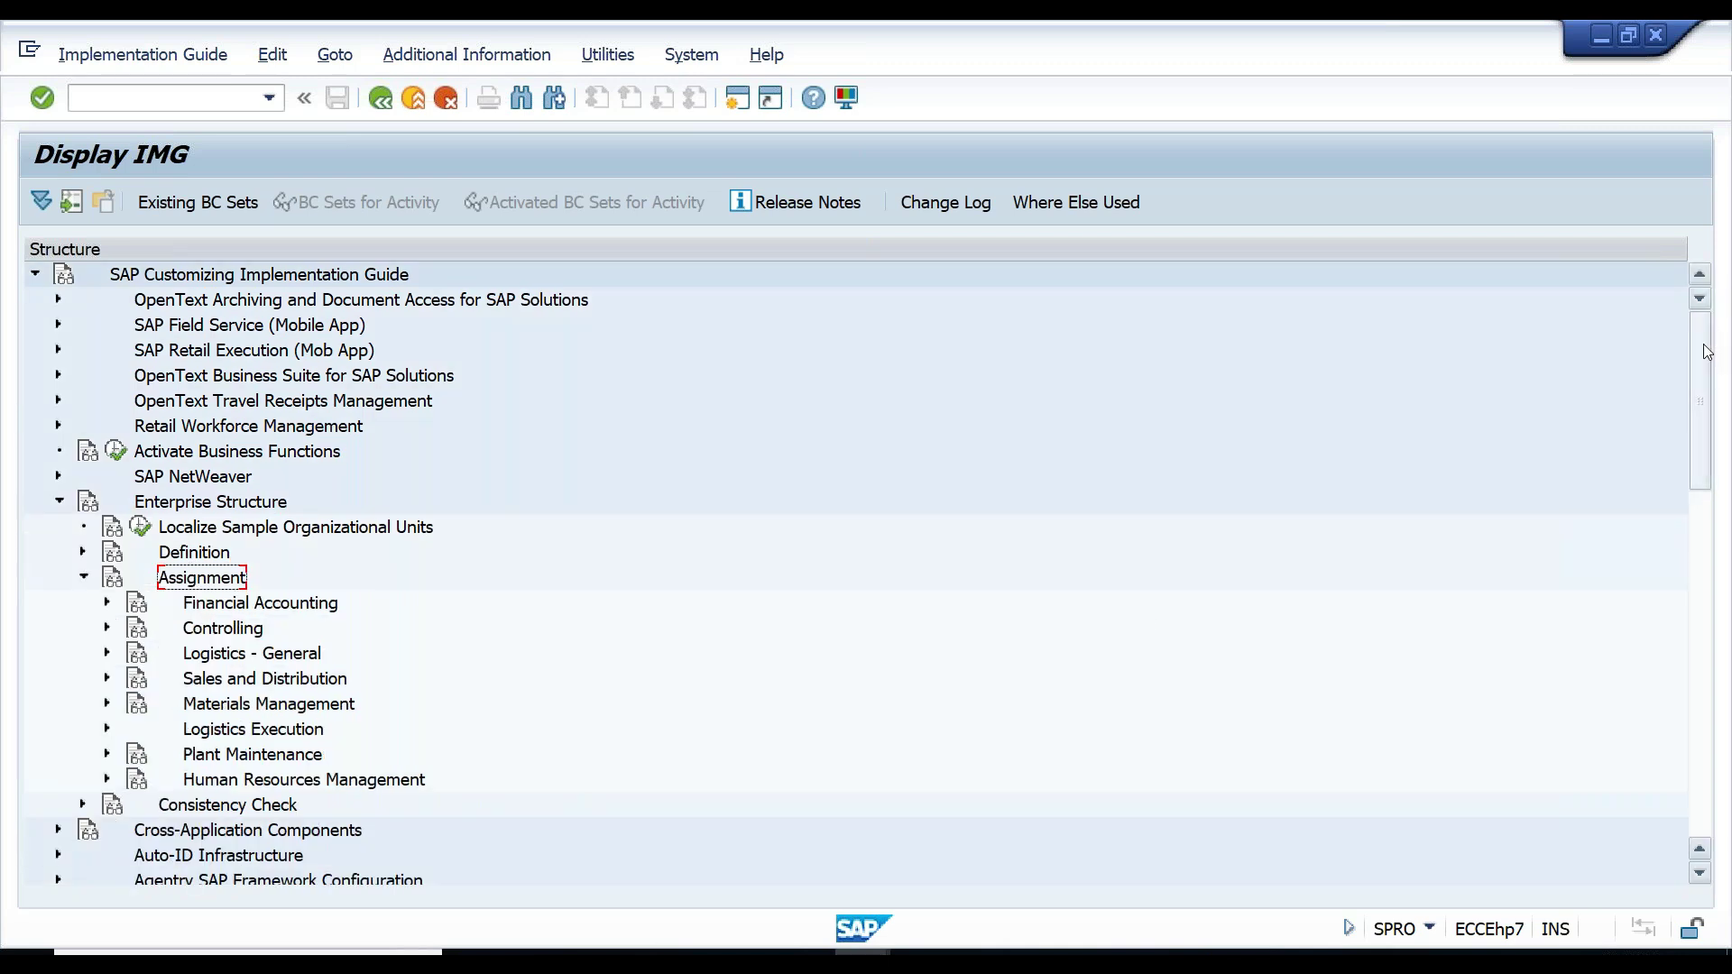
pyautogui.moveTo(1708, 359); pyautogui.dragTo(1707, 411)
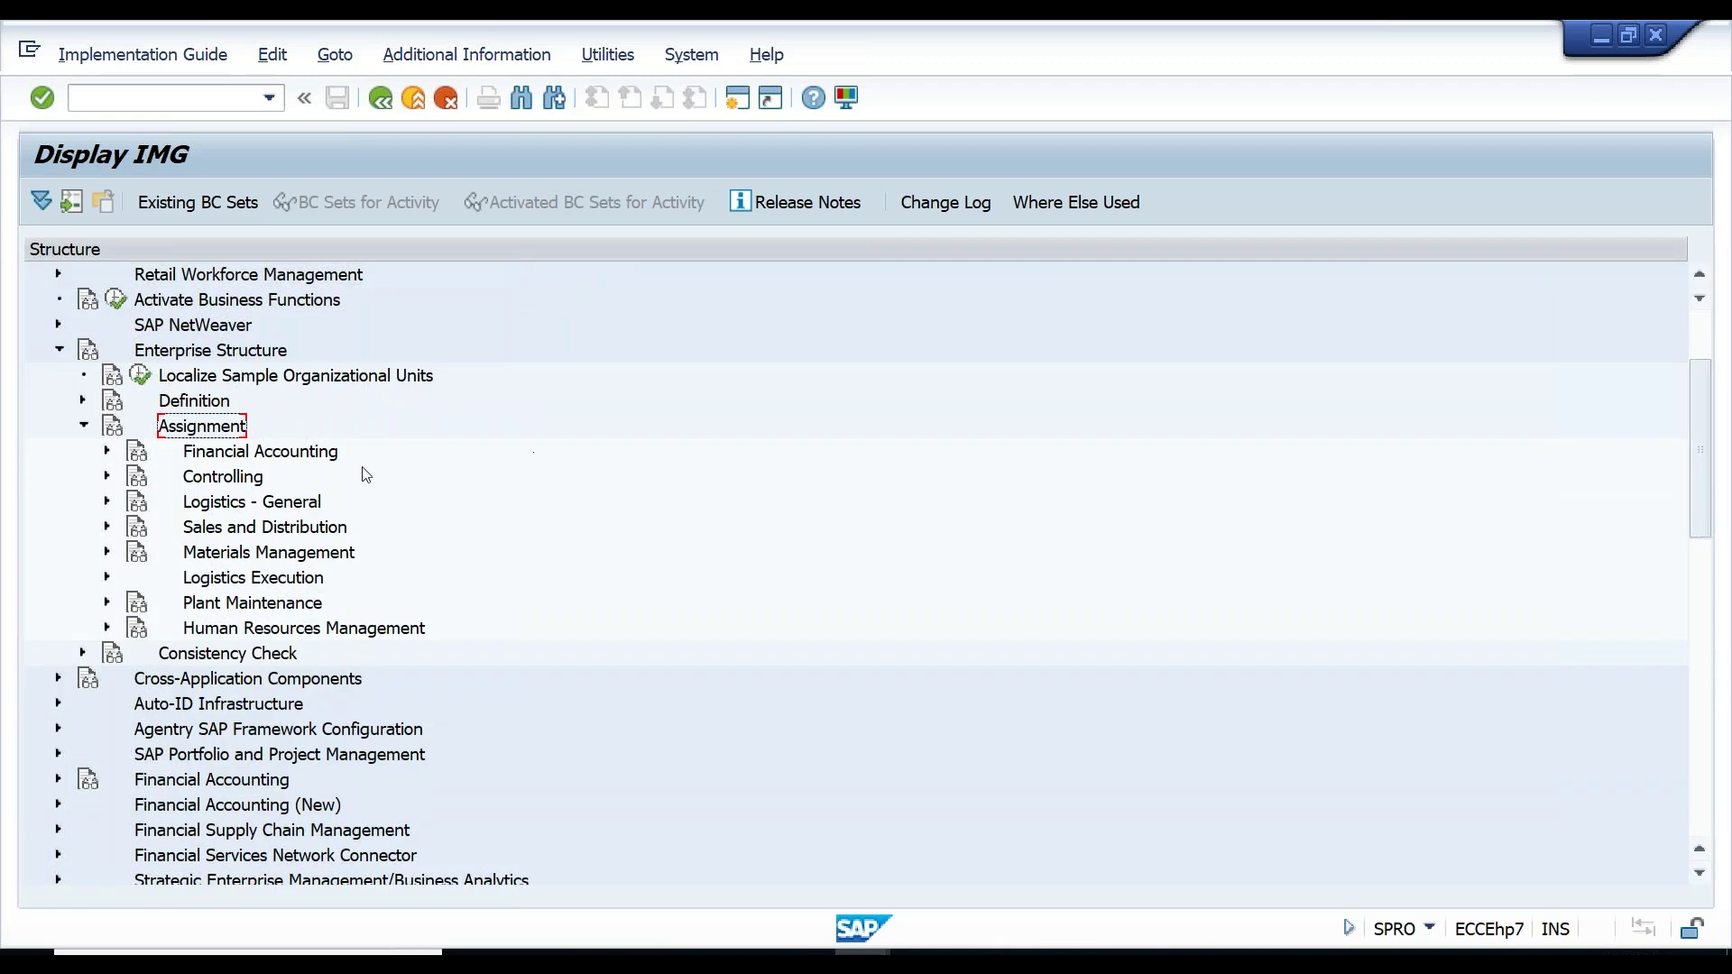
pyautogui.click(300, 453)
pyautogui.click(107, 451)
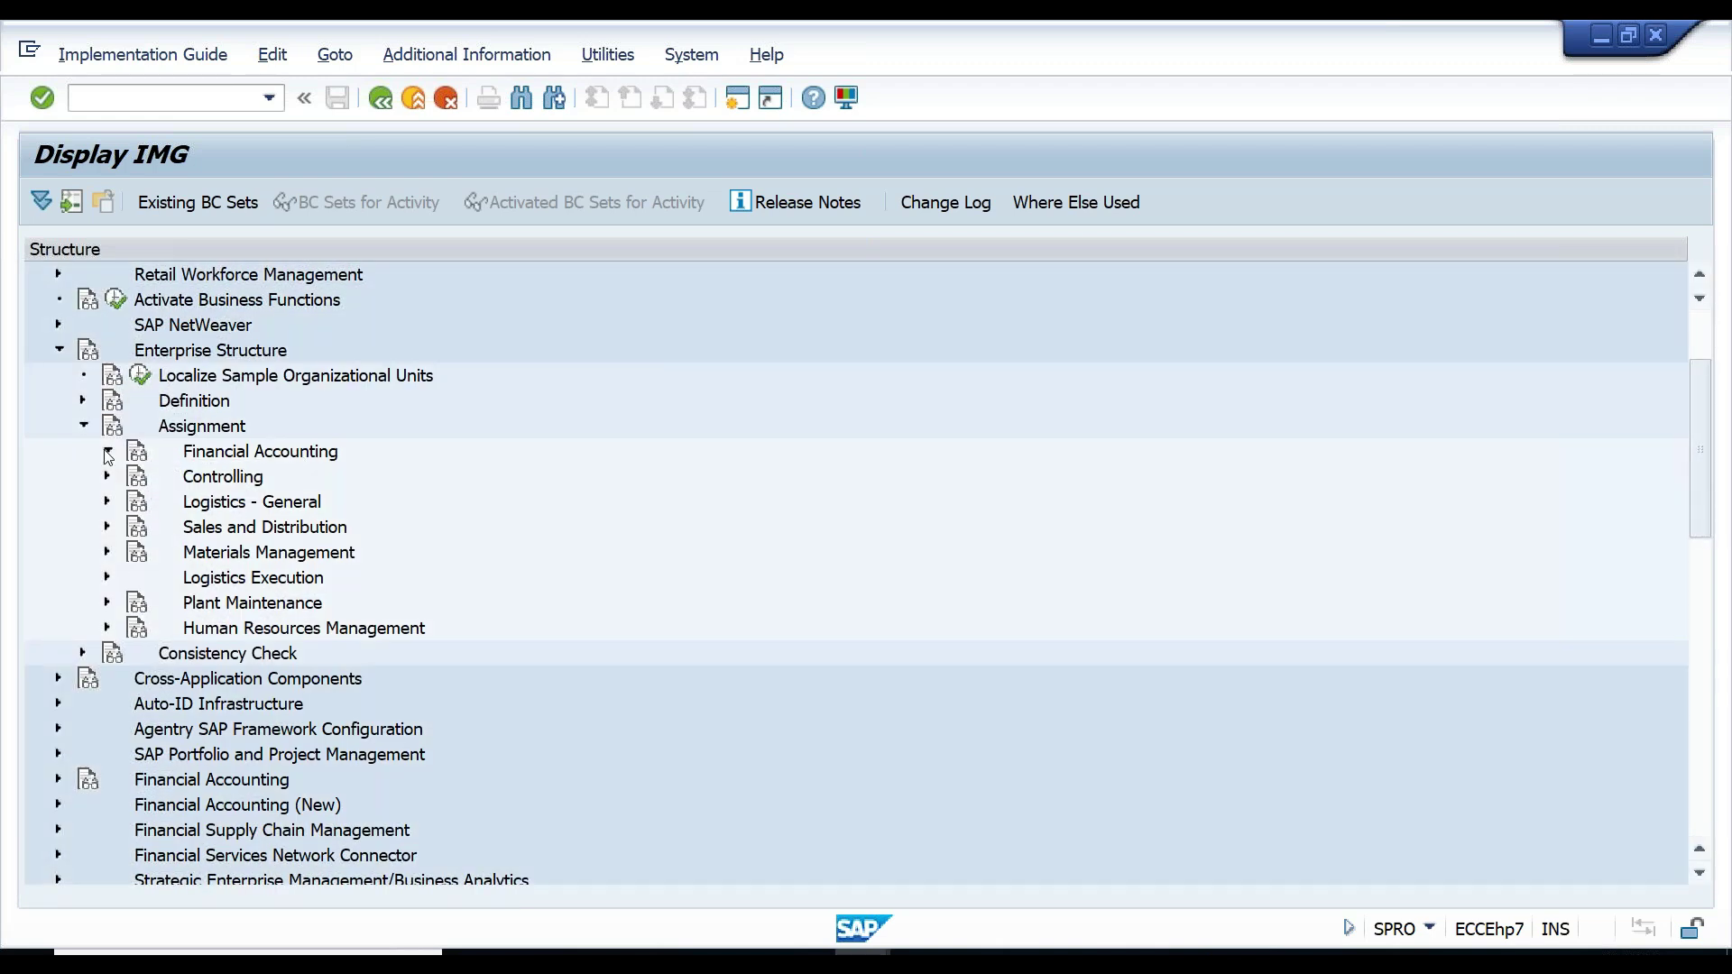
pyautogui.click(291, 487)
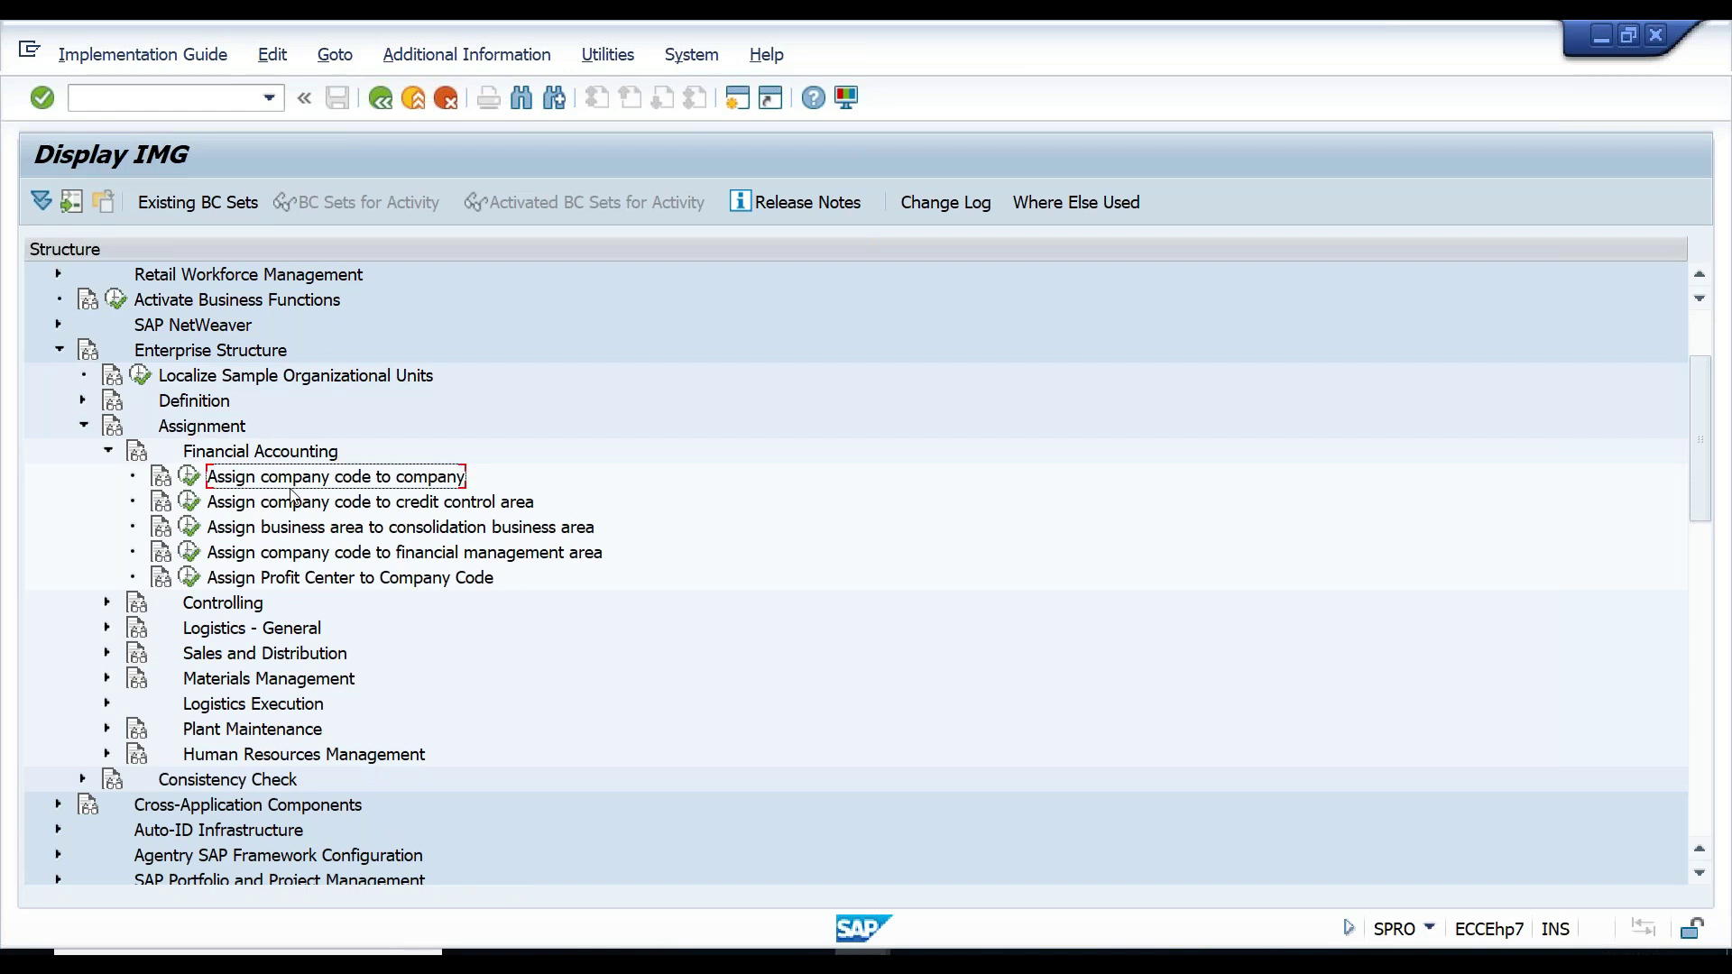
# - Run Assign company code to company, position the table at CG00, and select its Company cell
pyautogui.click(189, 477)
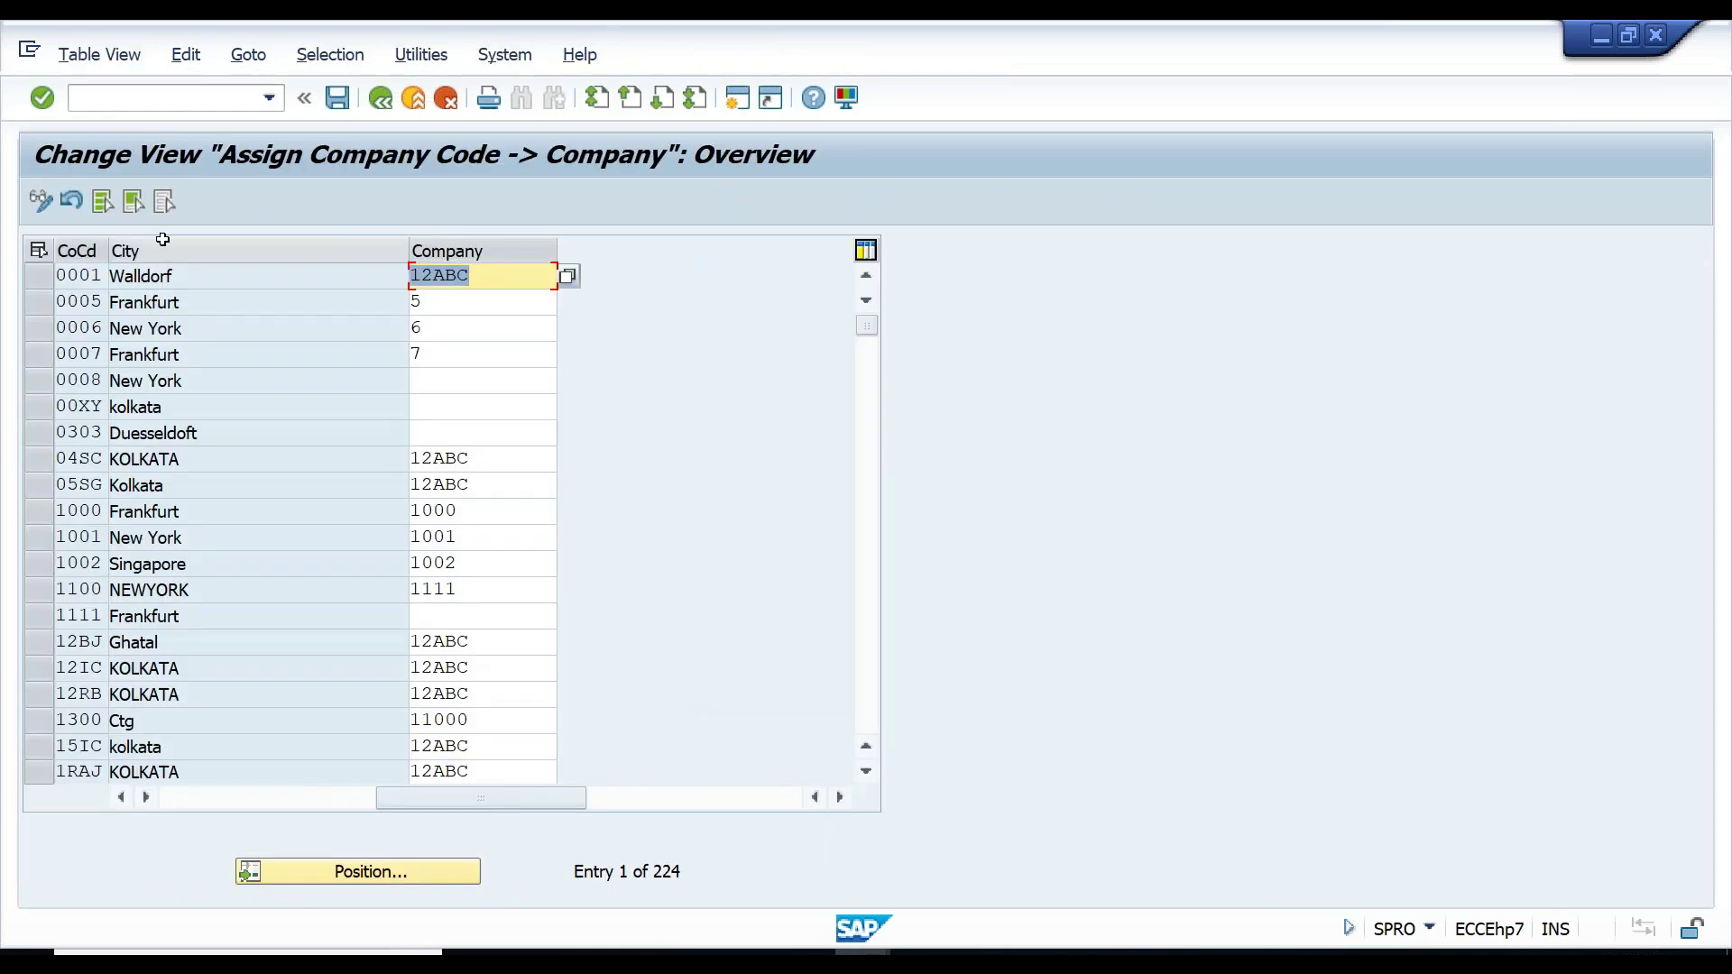
pyautogui.click(350, 874)
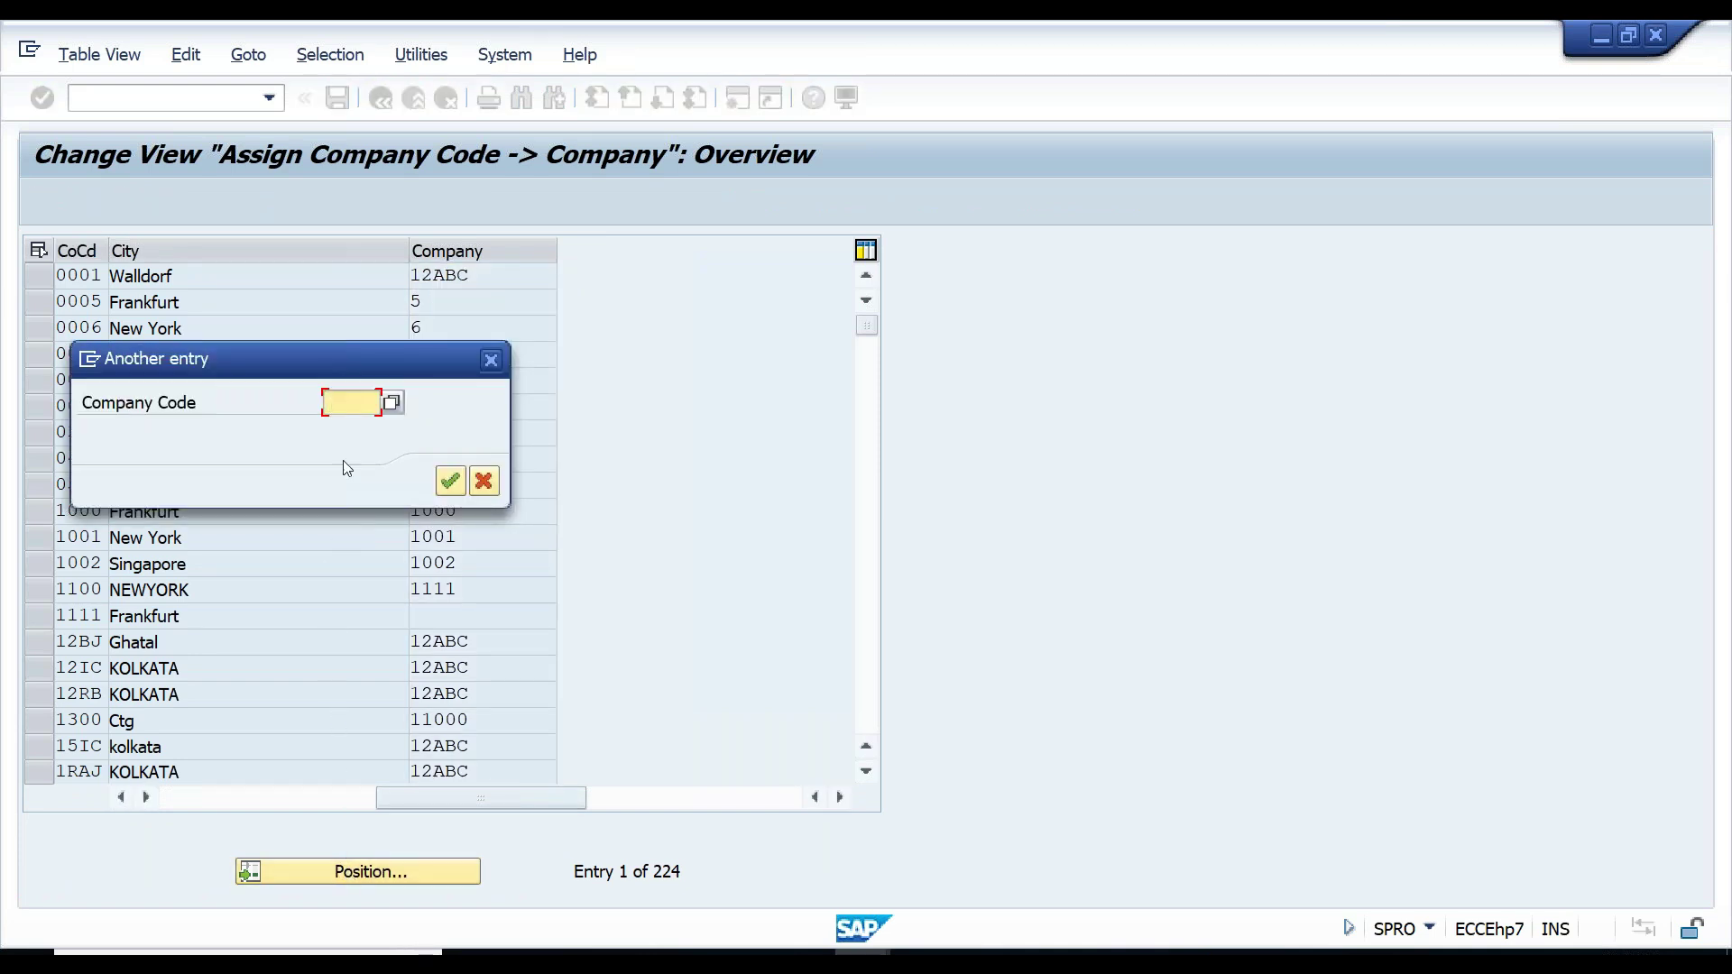
pyautogui.write('CG')
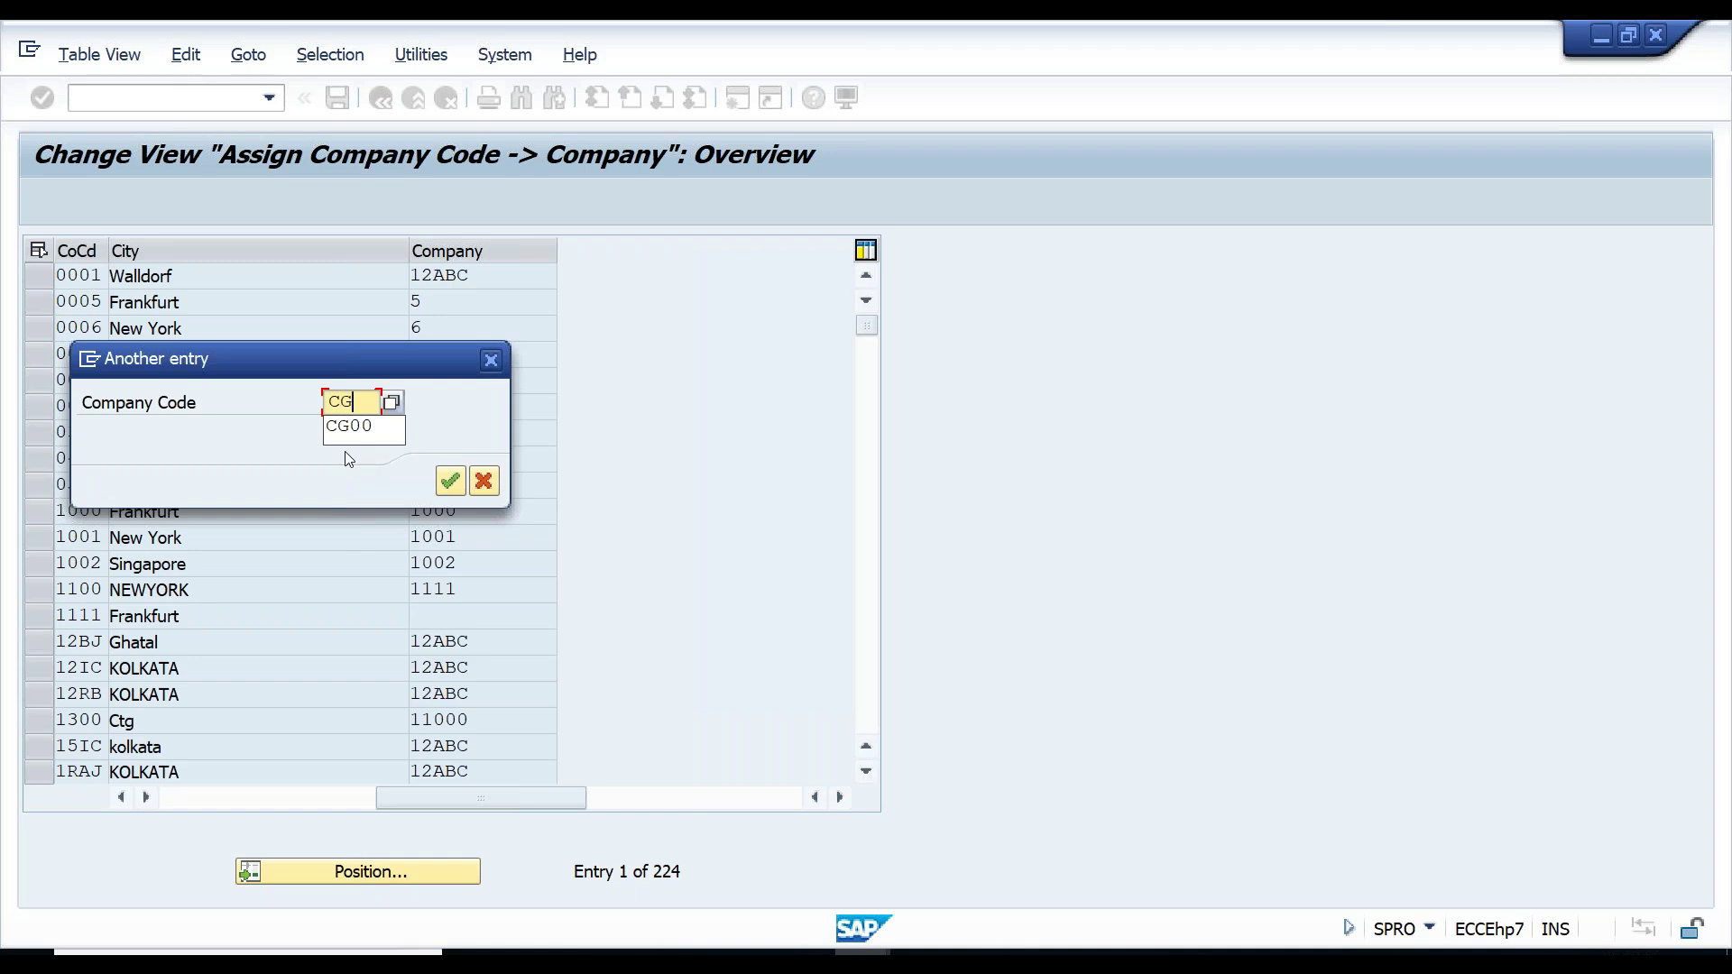
pyautogui.write('00')
pyautogui.click(450, 479)
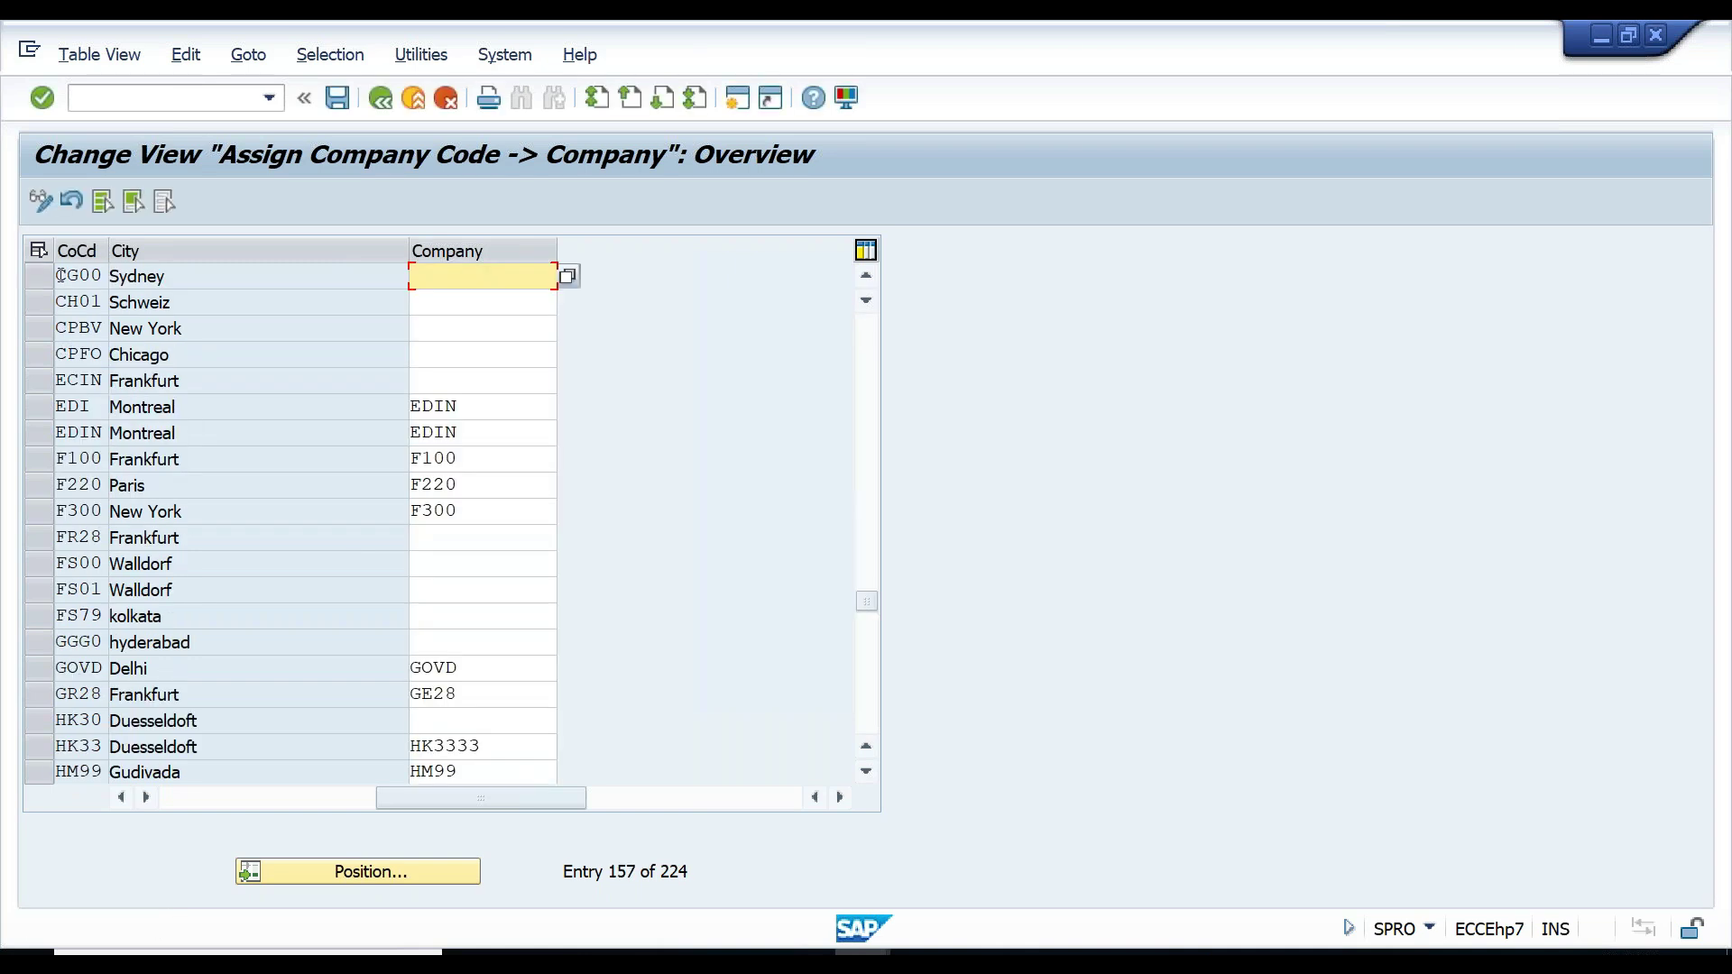
pyautogui.click(46, 275)
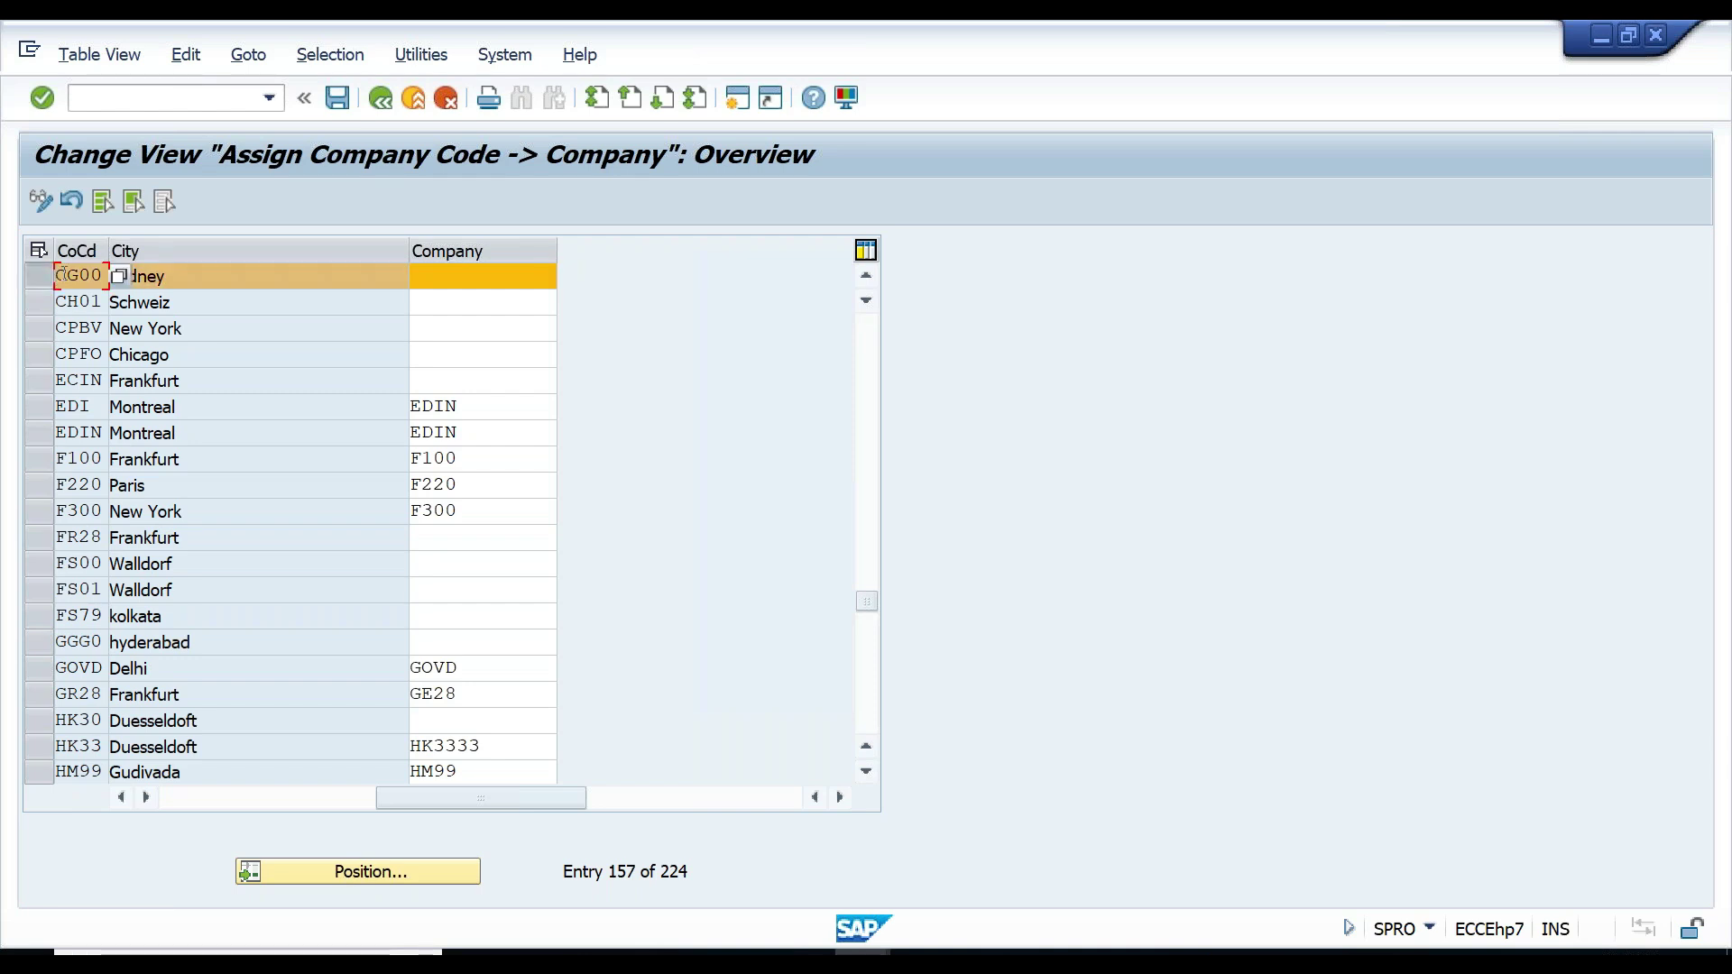
pyautogui.click(494, 276)
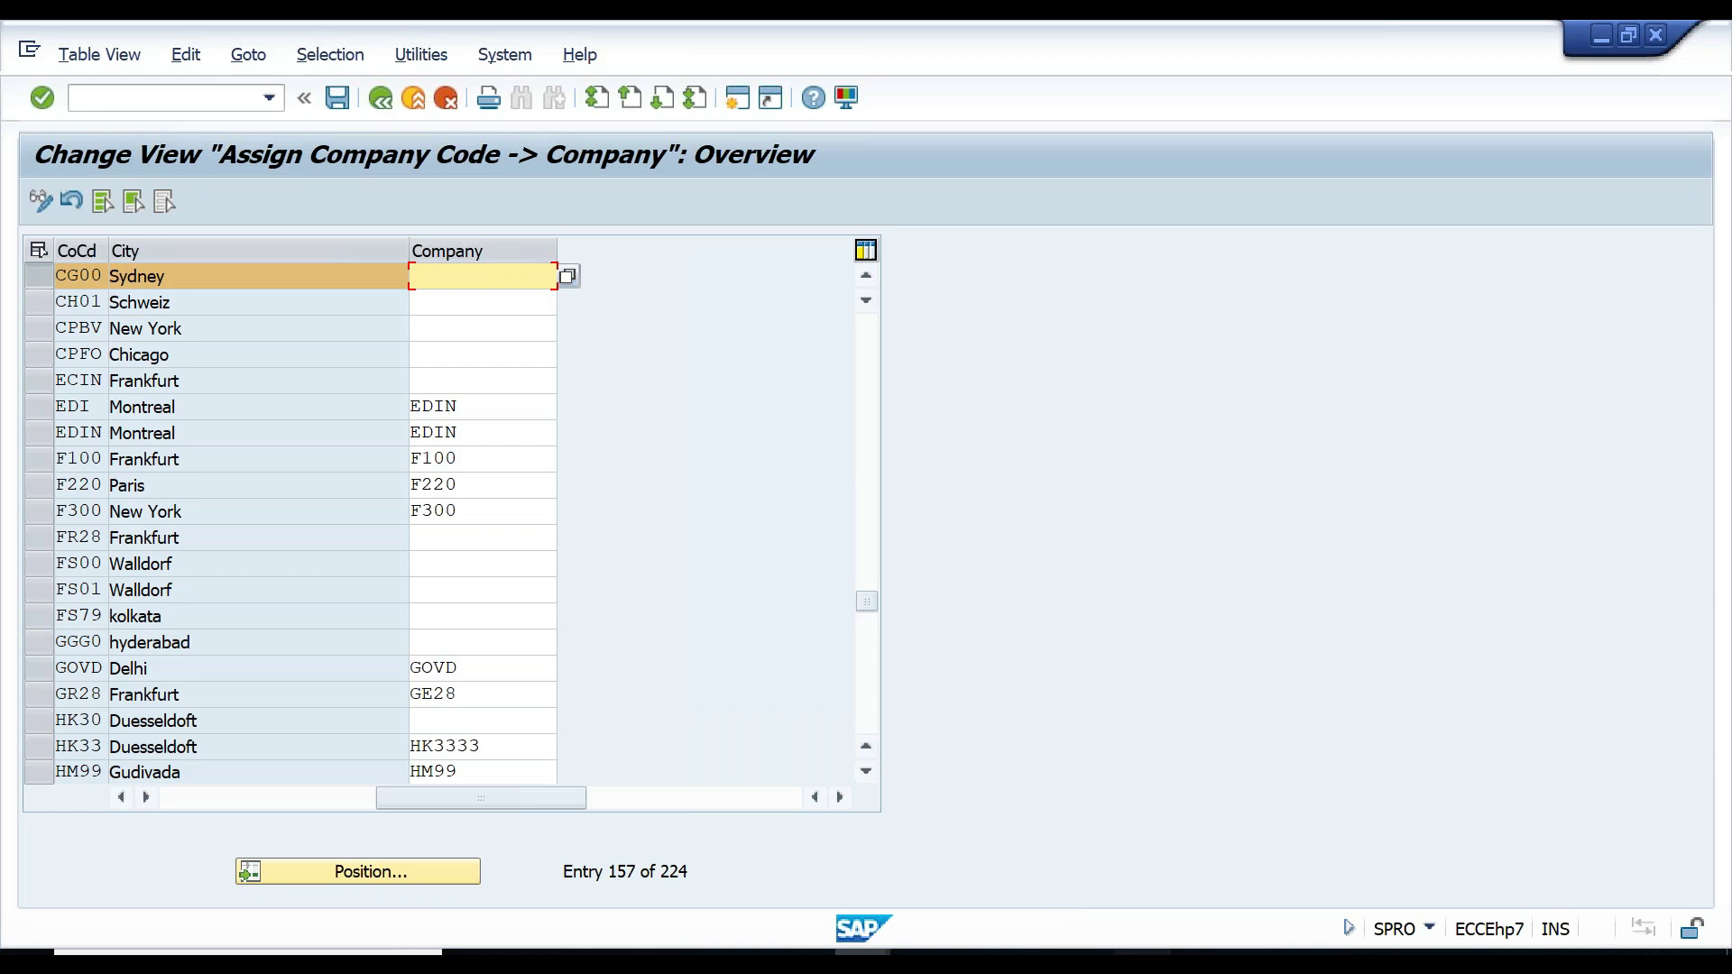
# - Paste COG800 from the notes as CG00's company, save under the customizing request, and go back
pyautogui.hotkey('alt', 'Tab')
pyautogui.moveTo(322, 249); pyautogui.dragTo(446, 250)
pyautogui.hotkey('ctrl', 'c')
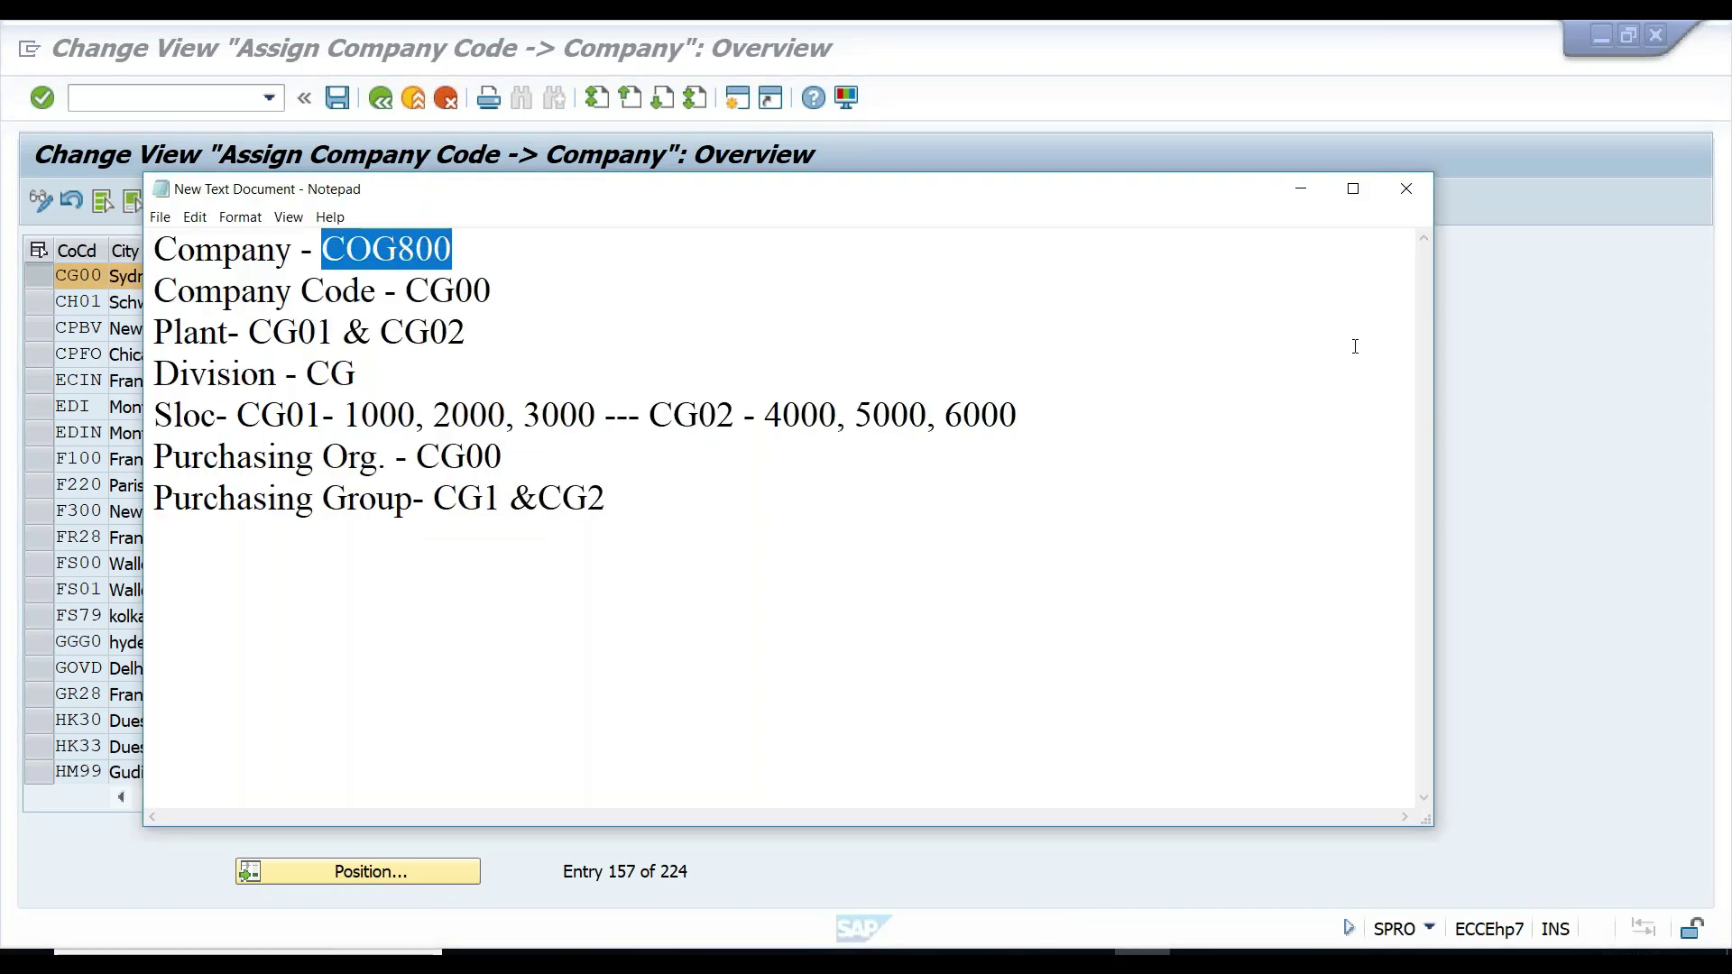
pyautogui.click(1509, 357)
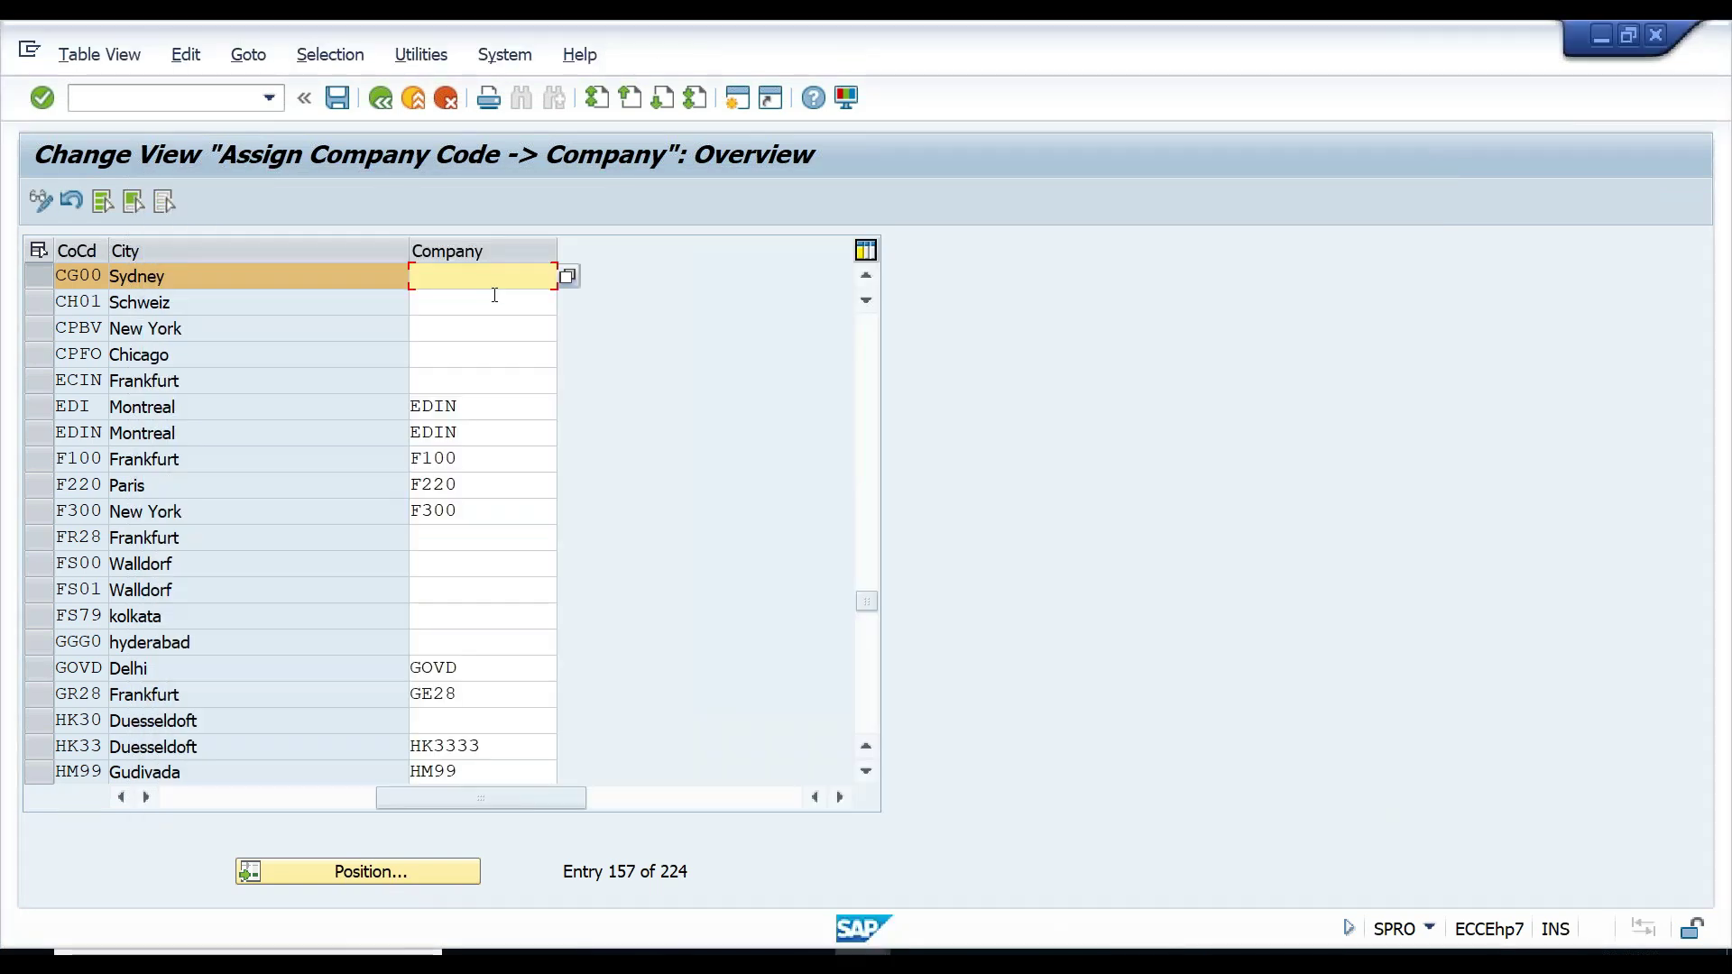
pyautogui.hotkey('ctrl', 'v')
pyautogui.click(341, 101)
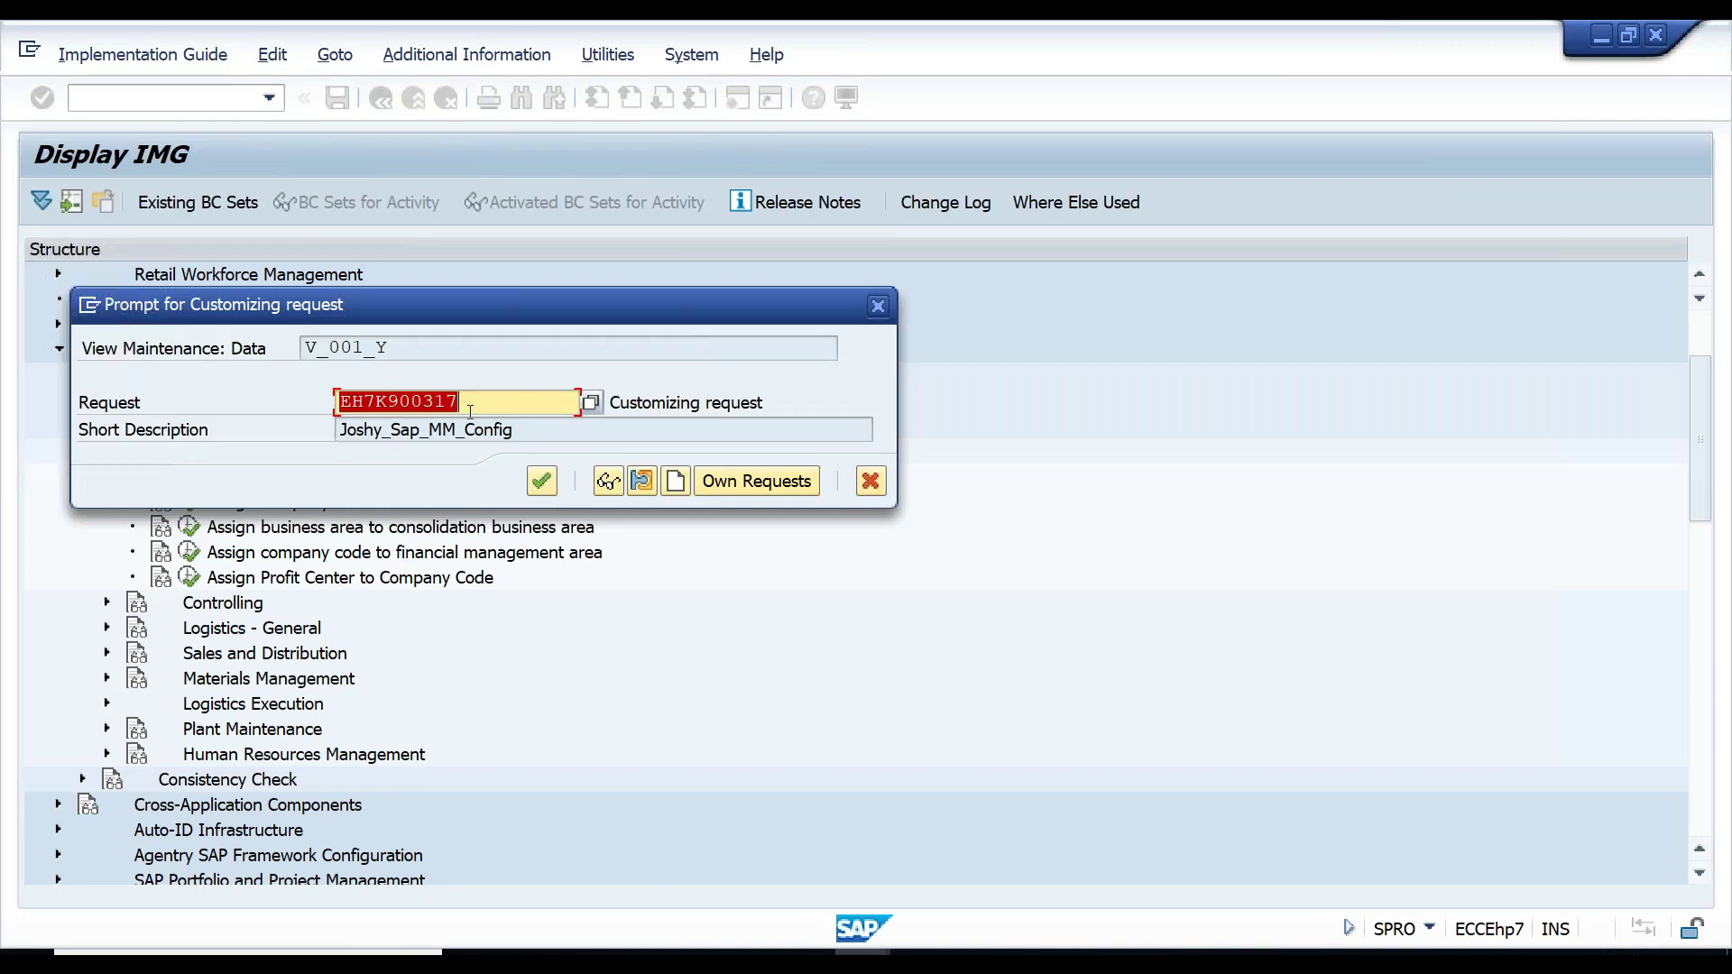
pyautogui.click(545, 486)
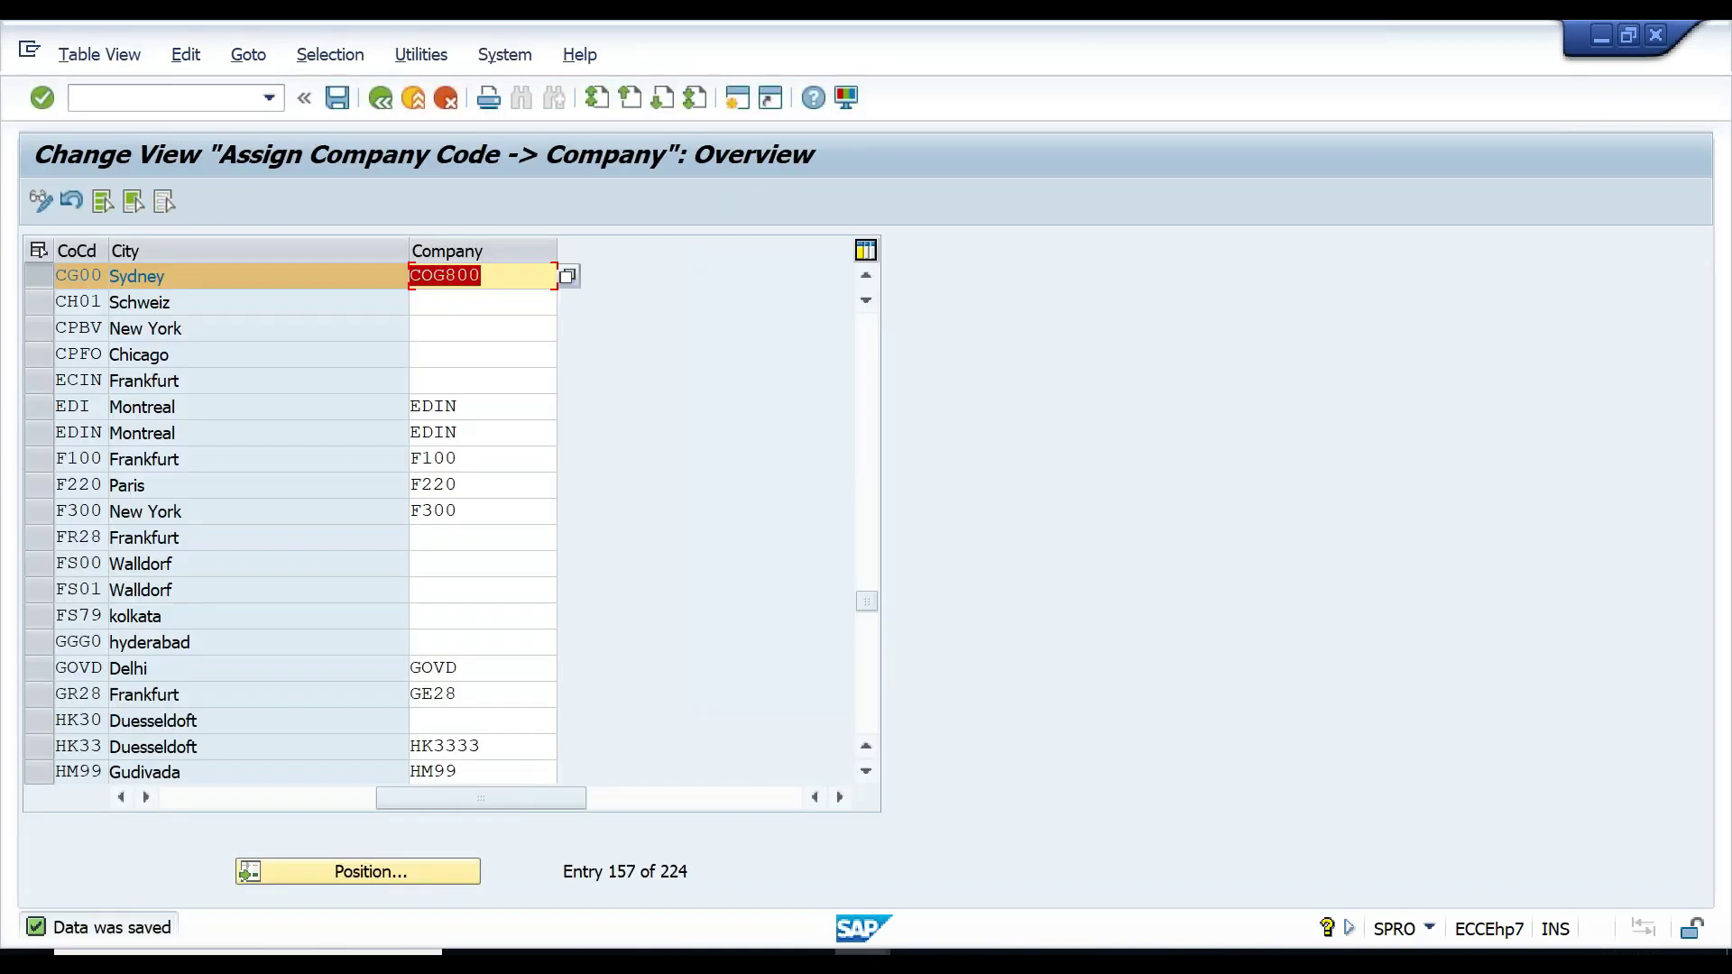
pyautogui.click(67, 275)
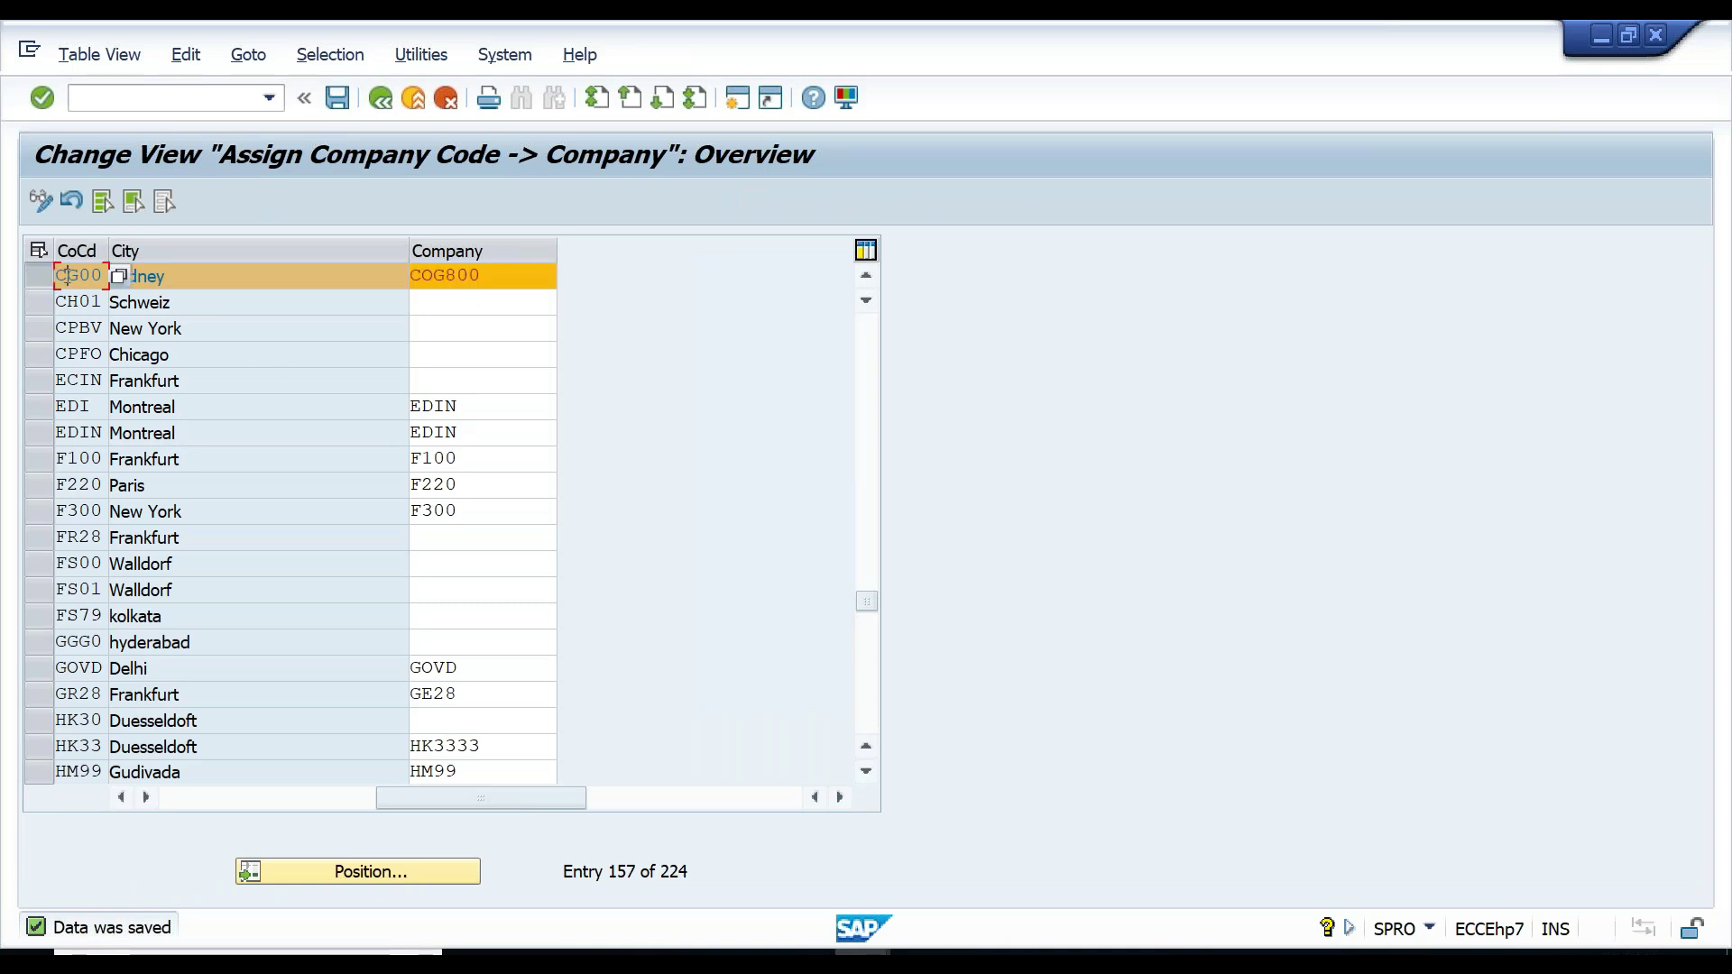
pyautogui.doubleClick(507, 275)
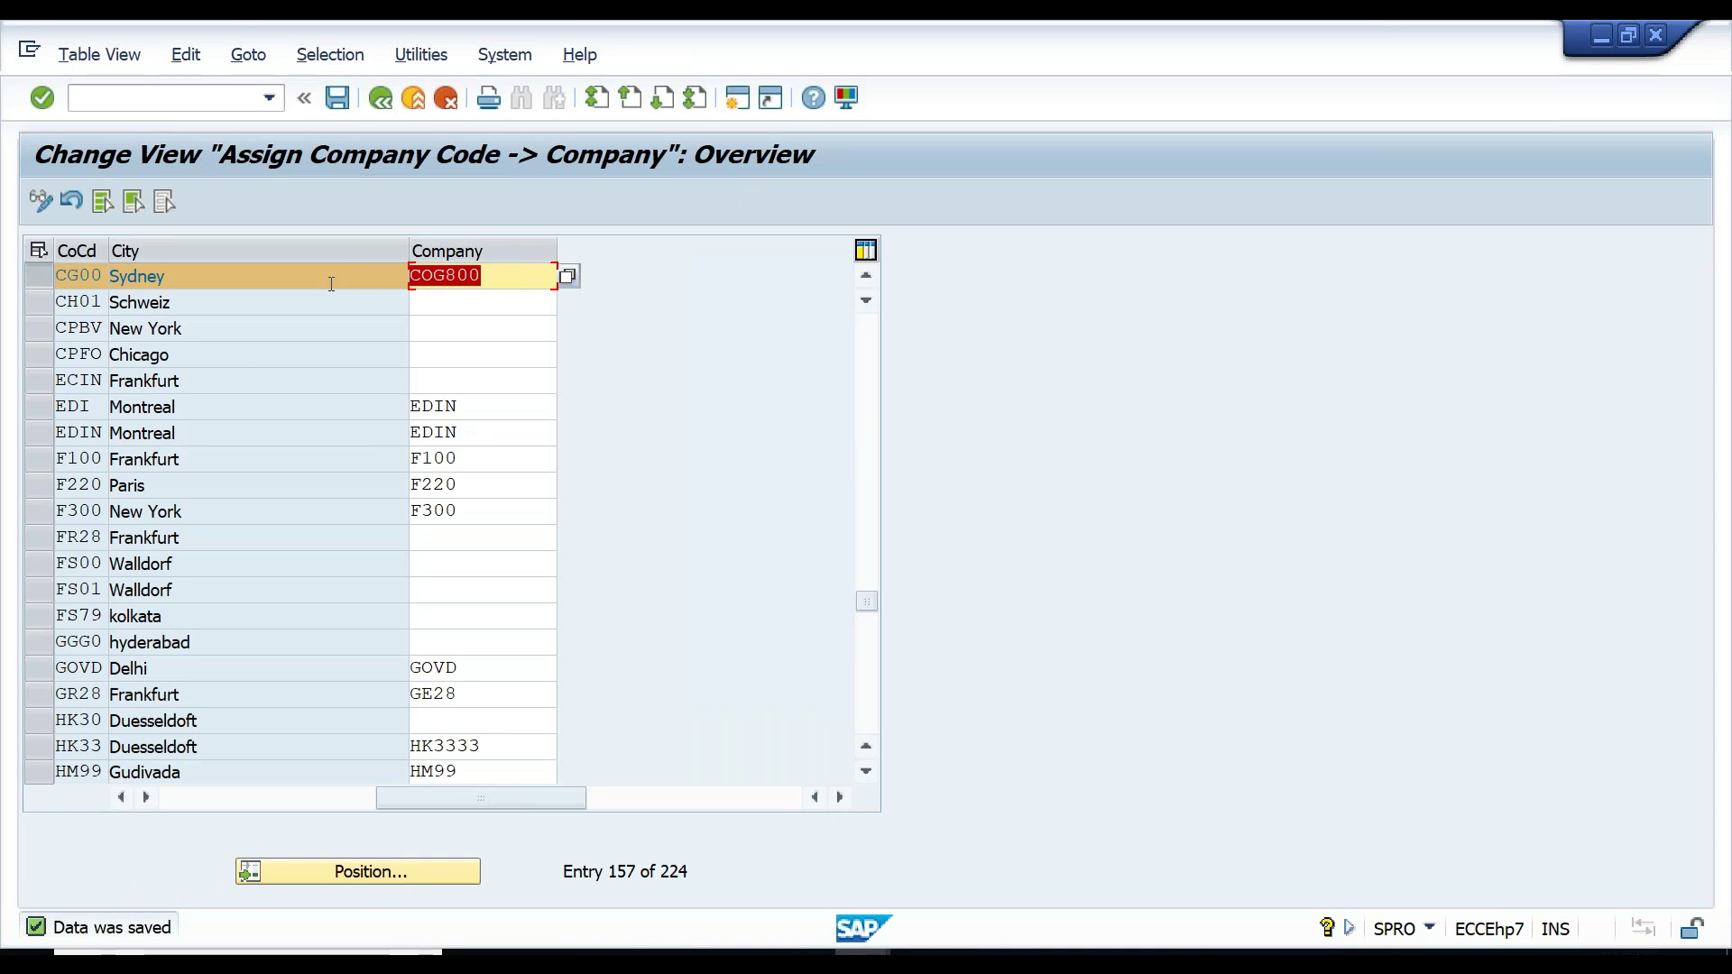
pyautogui.click(383, 104)
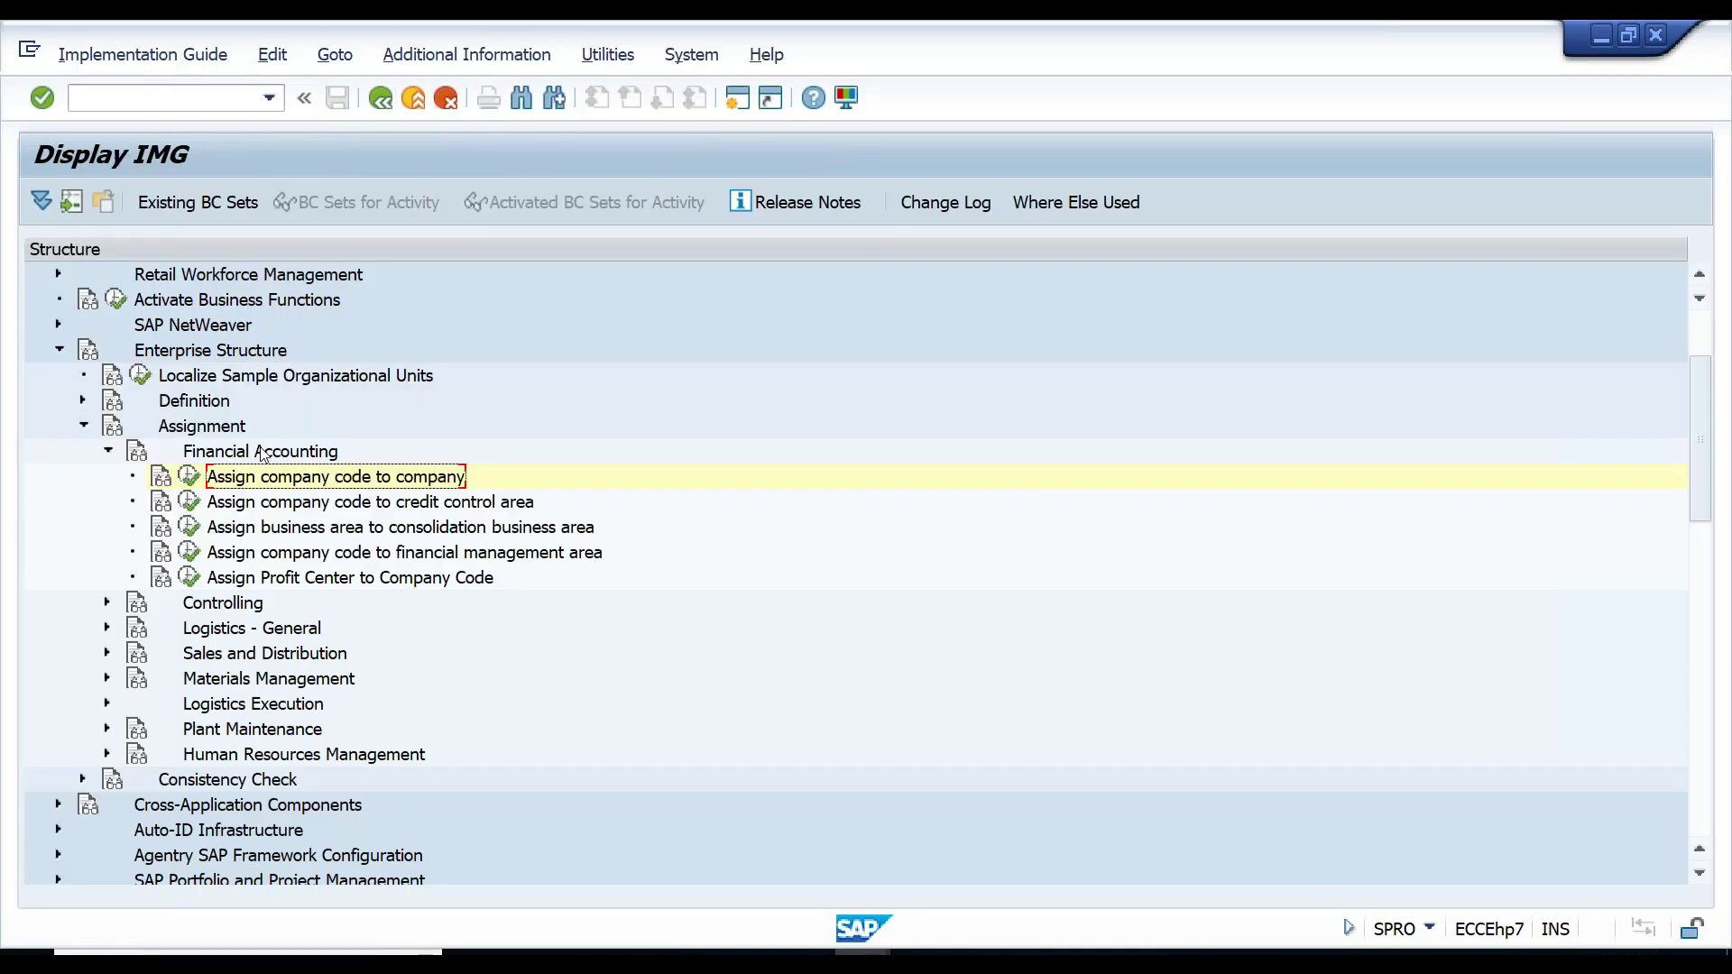
# - Expand Logistics - General under Assignment and run Assign plant to company code
pyautogui.click(109, 453)
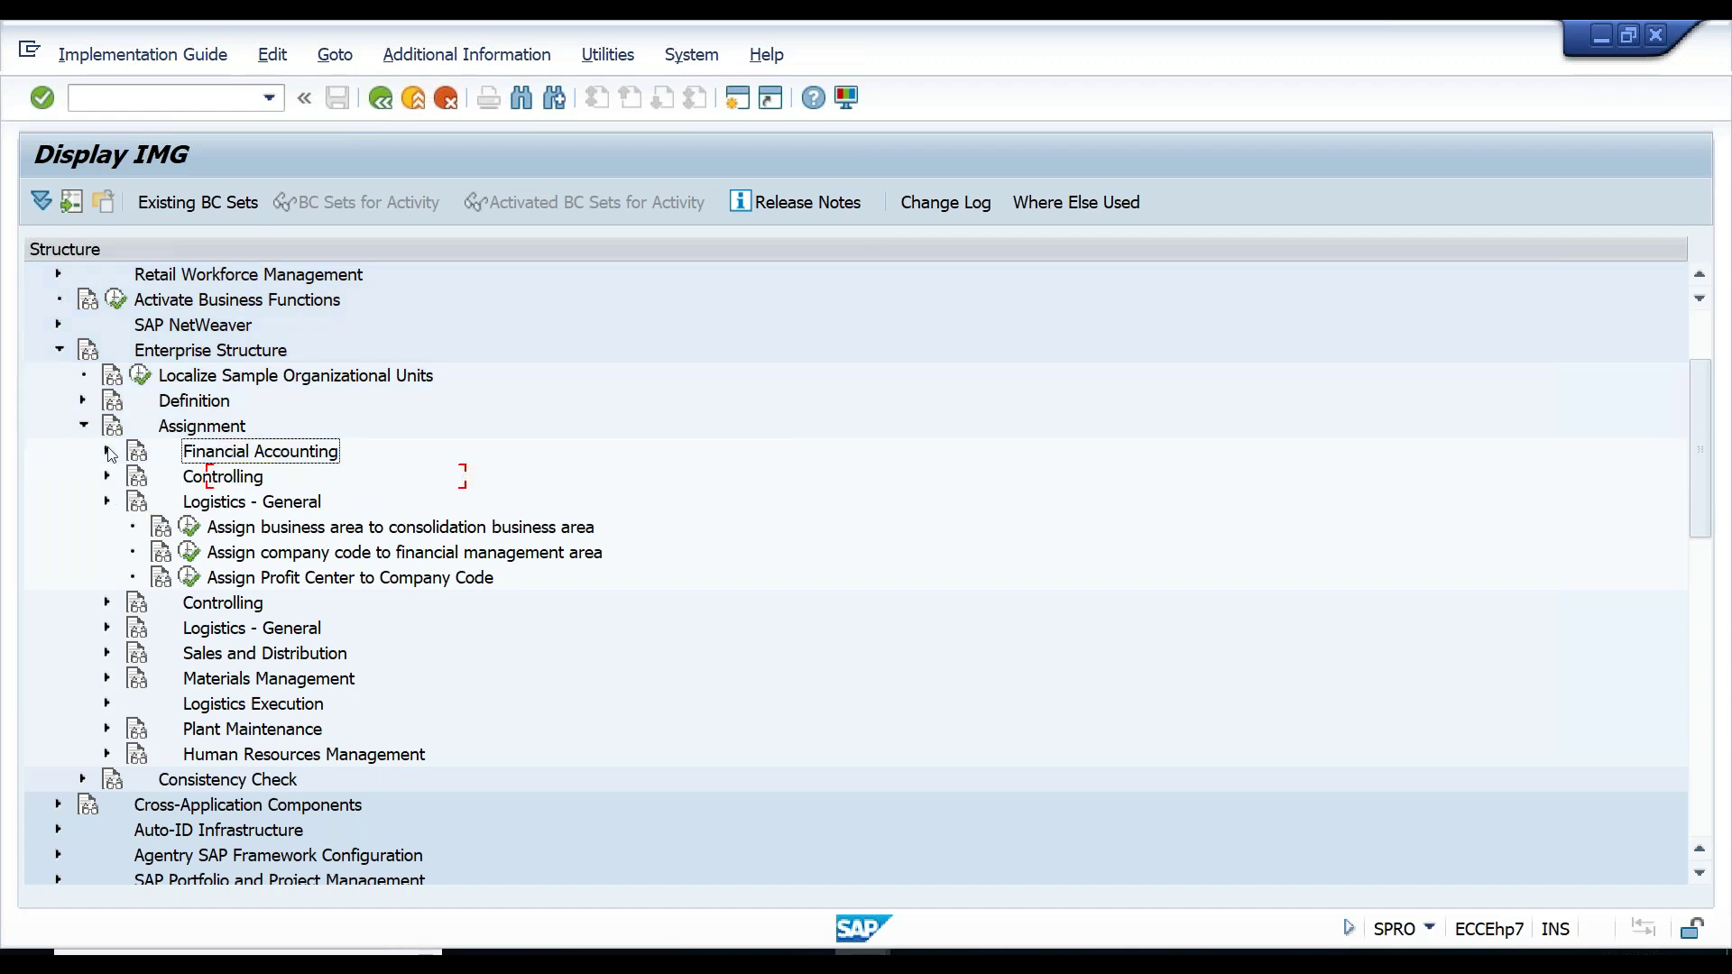
pyautogui.click(191, 504)
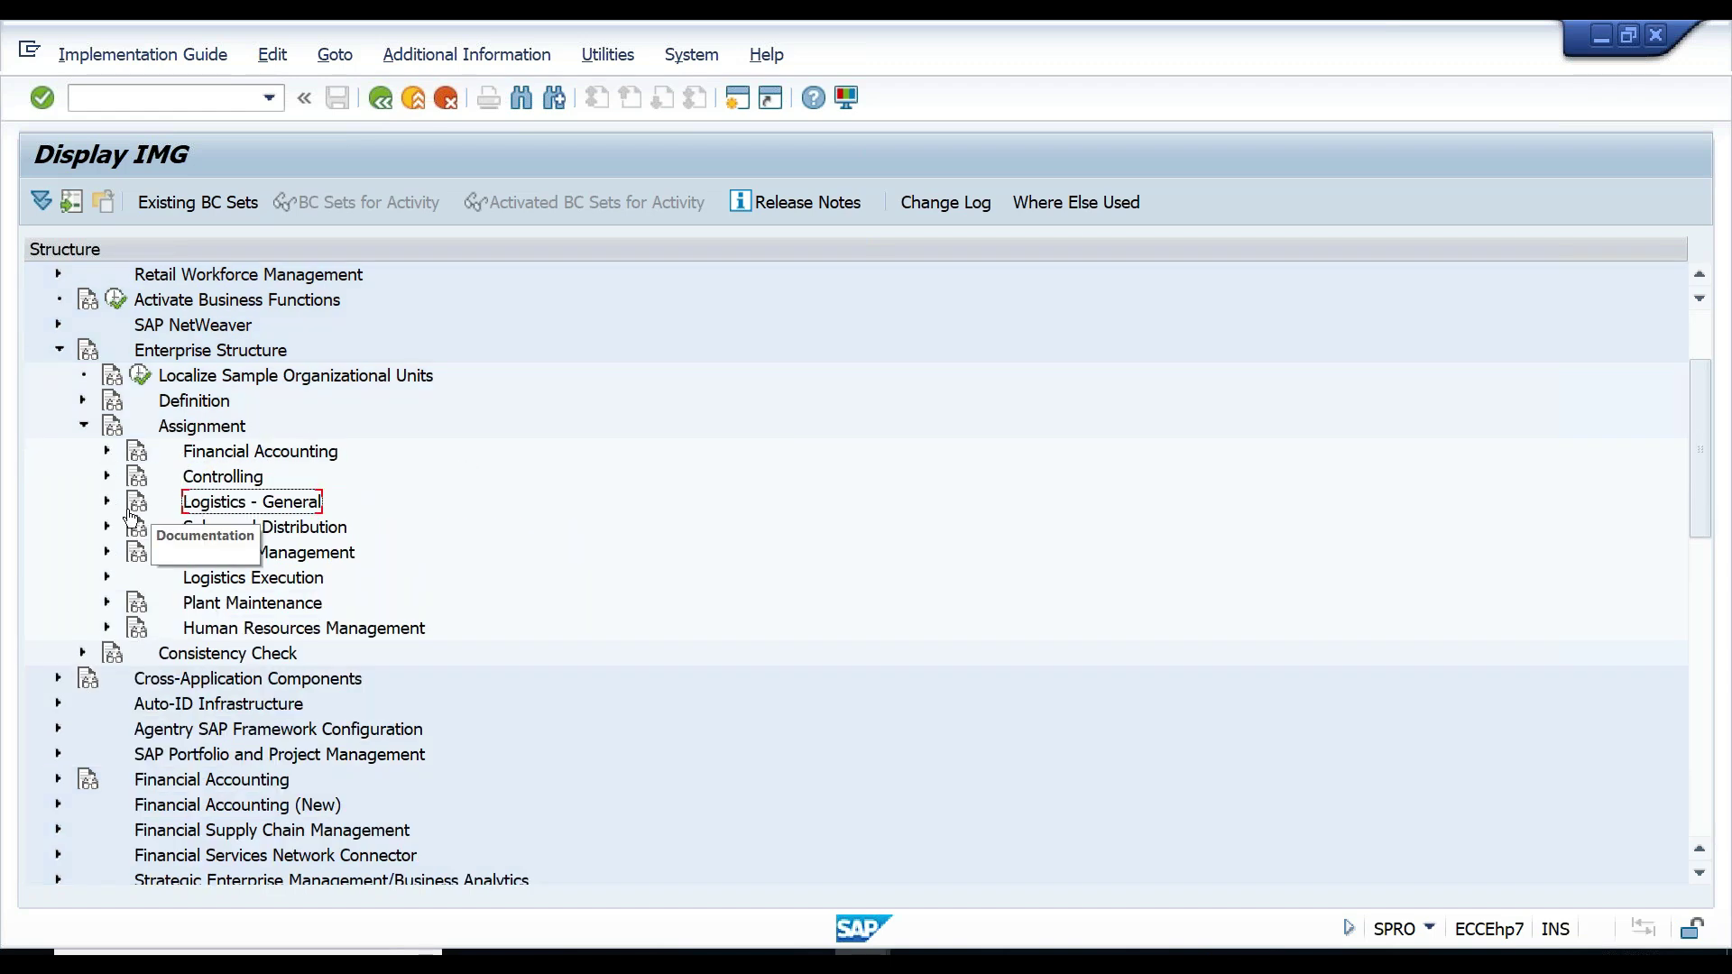
pyautogui.click(174, 431)
pyautogui.click(199, 505)
pyautogui.click(107, 502)
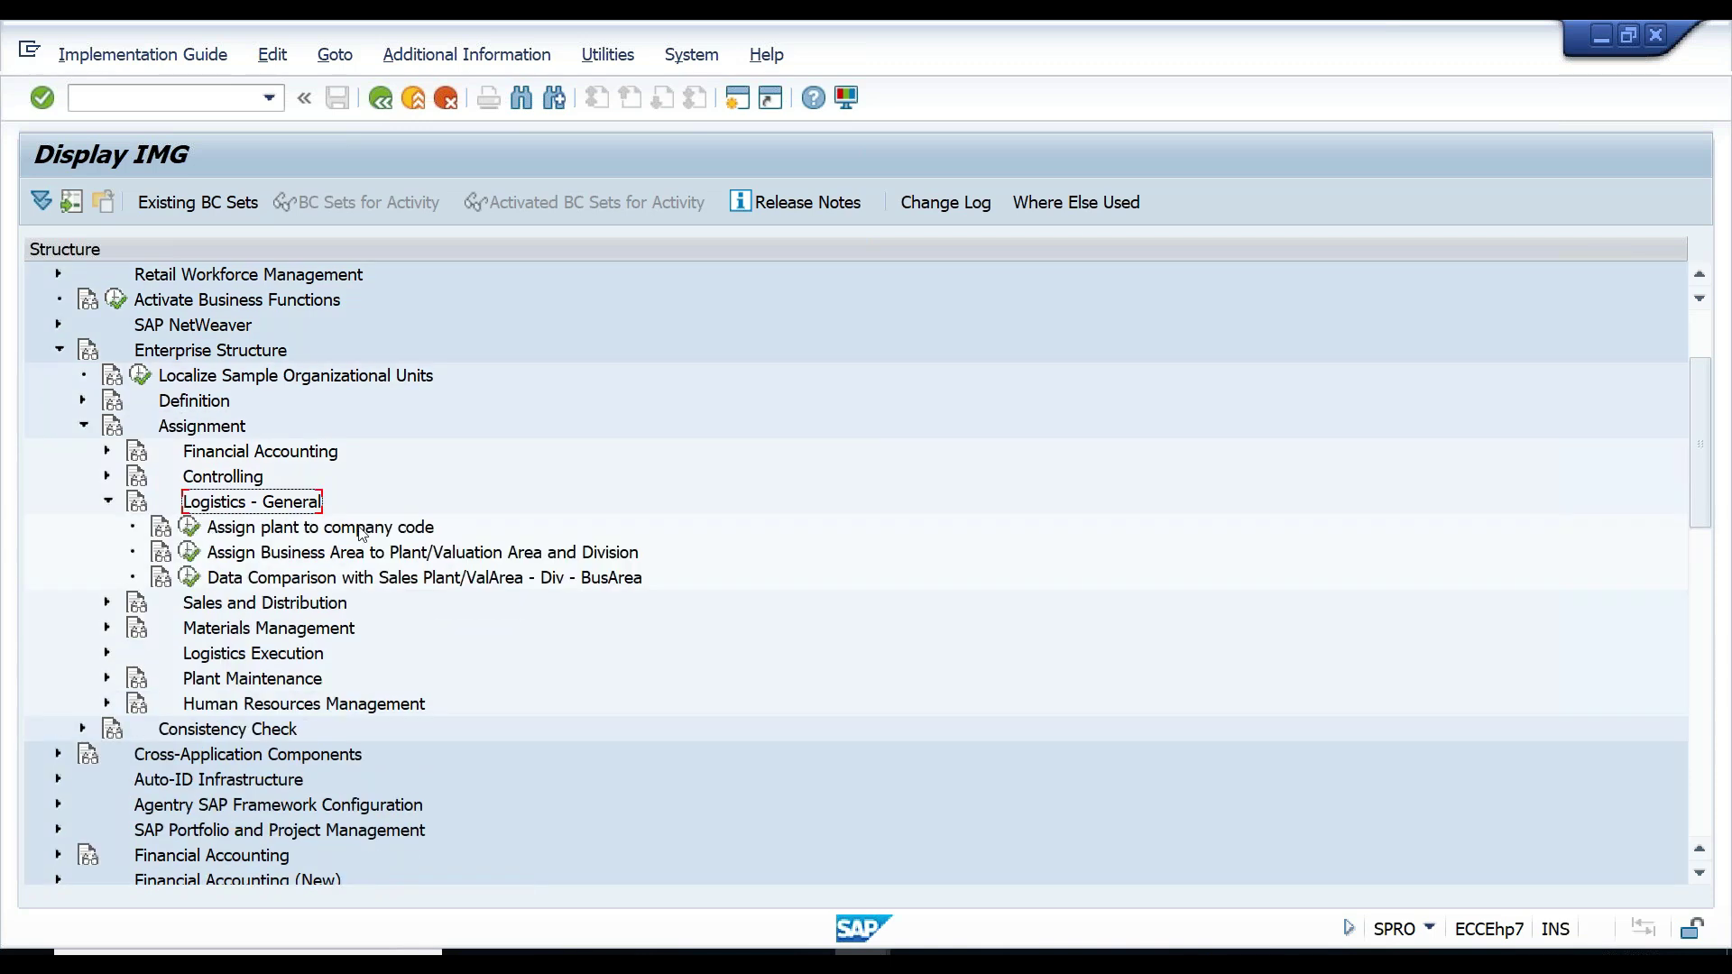
pyautogui.click(359, 528)
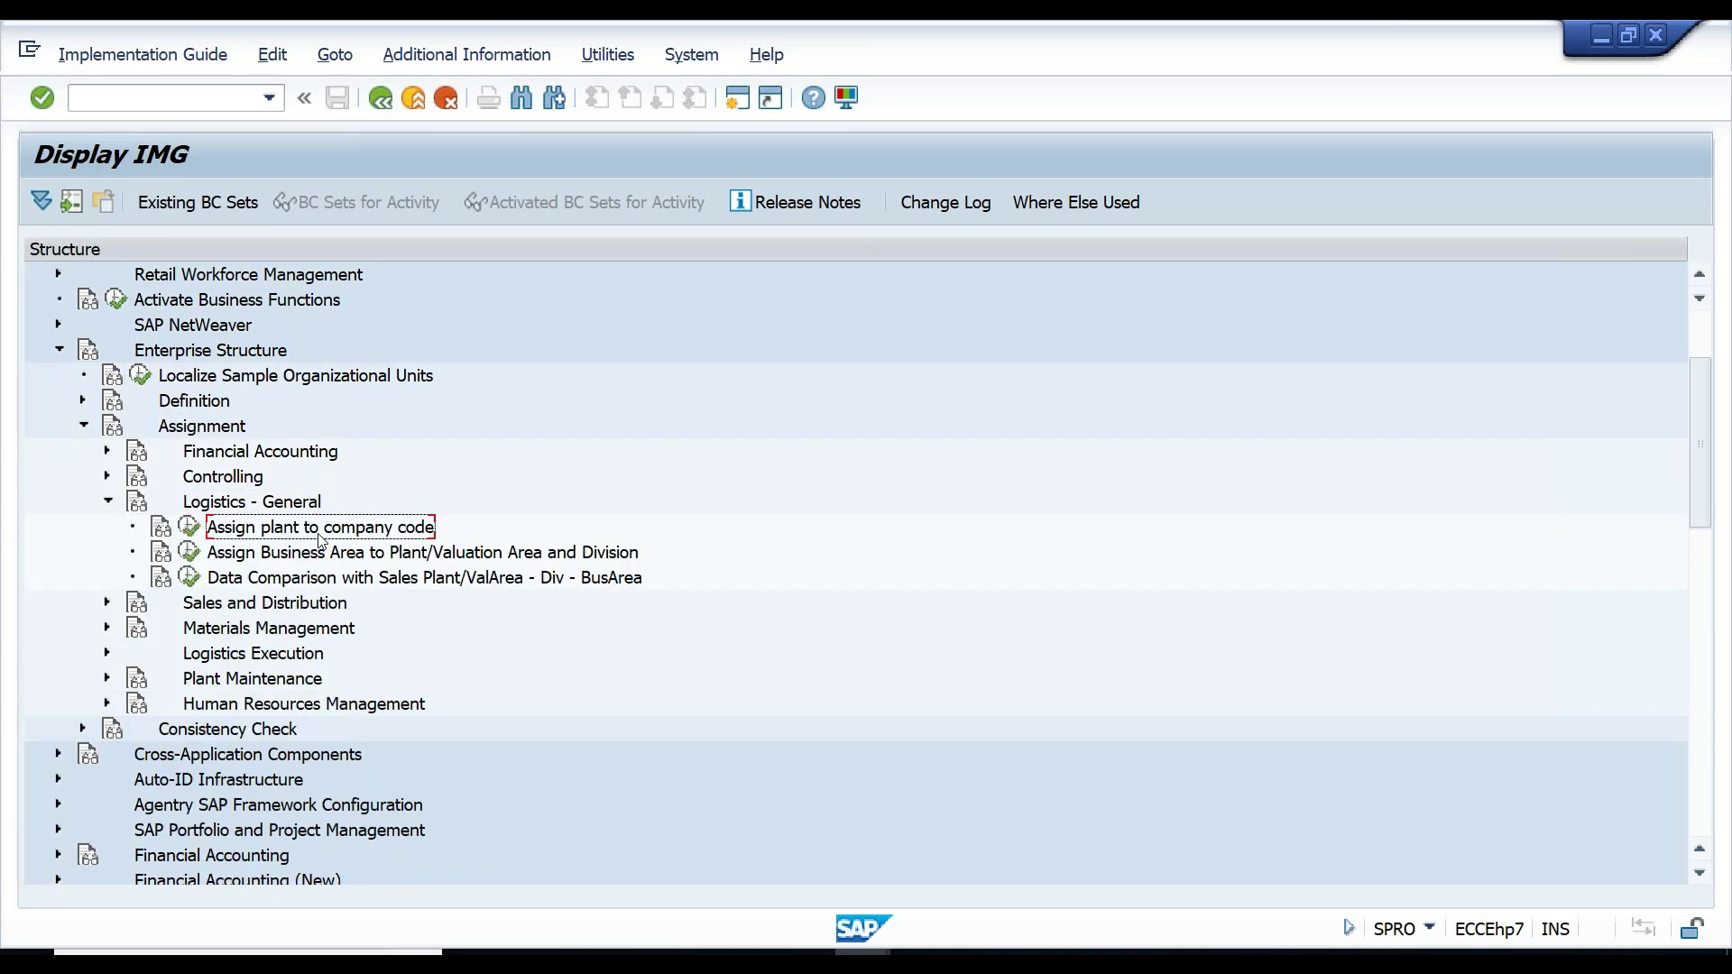
pyautogui.click(191, 529)
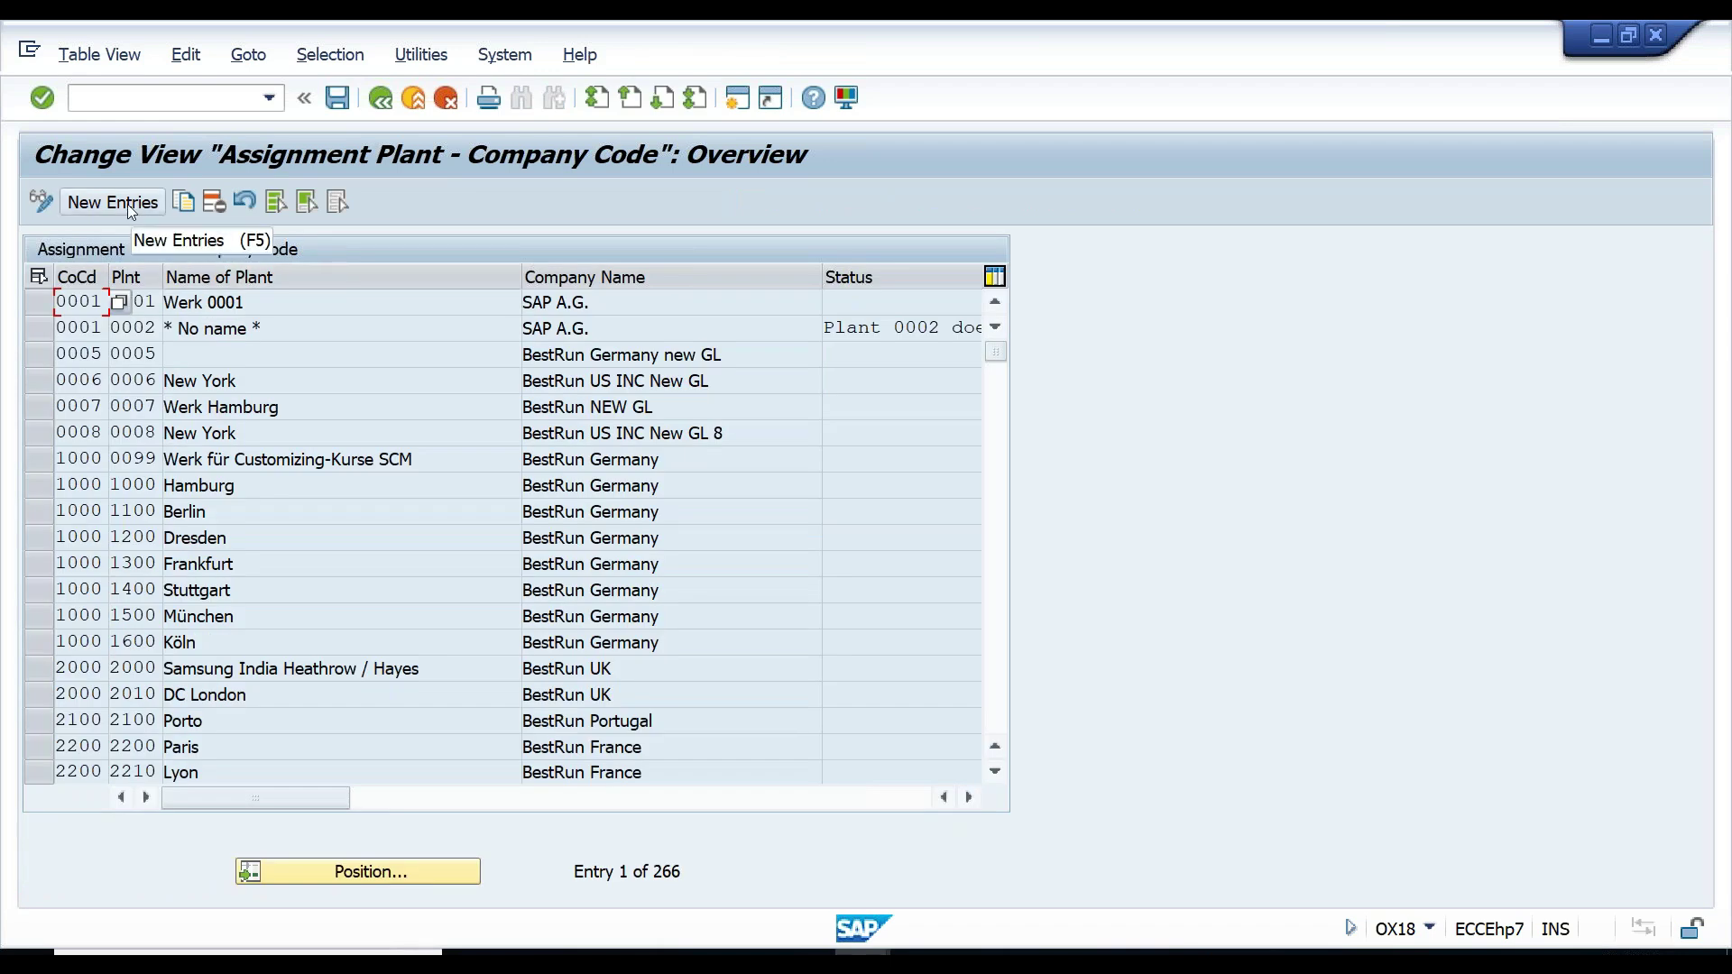
# - Add a new entry assigning plant CG01 to company code CG00
pyautogui.click(127, 204)
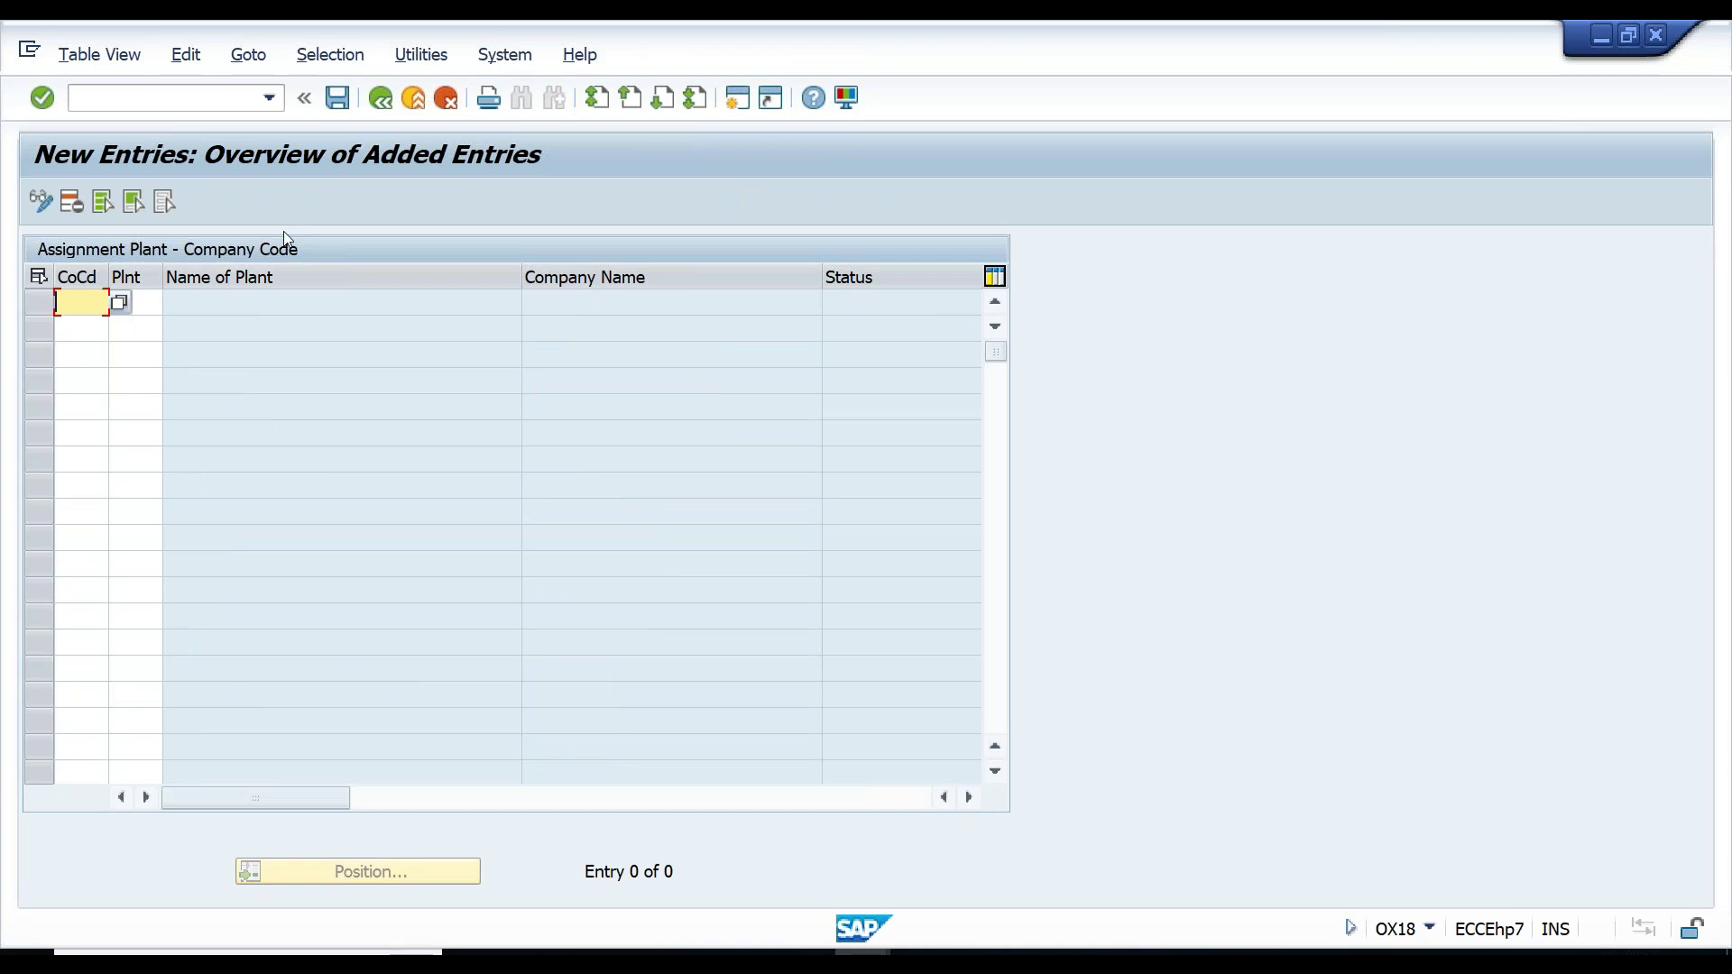
pyautogui.write('CG0')
pyautogui.press('Tab')
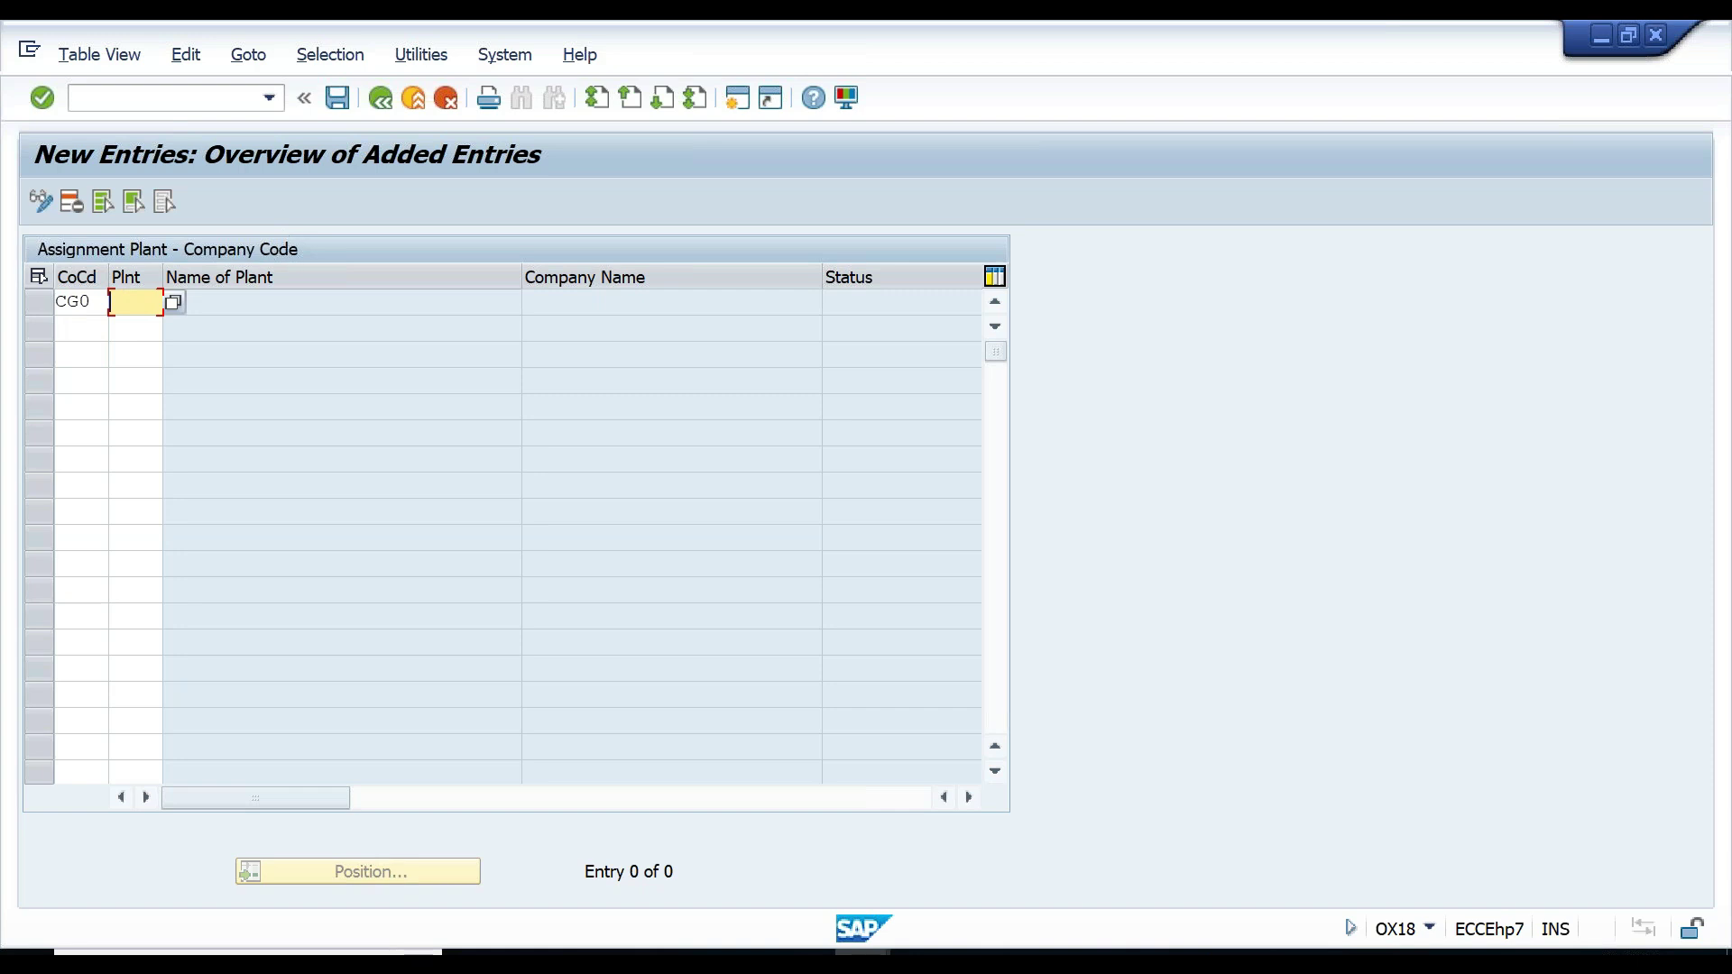
pyautogui.click(95, 301)
pyautogui.write('0')
pyautogui.press('Tab')
pyautogui.write('CG01')
pyautogui.press('Tab')
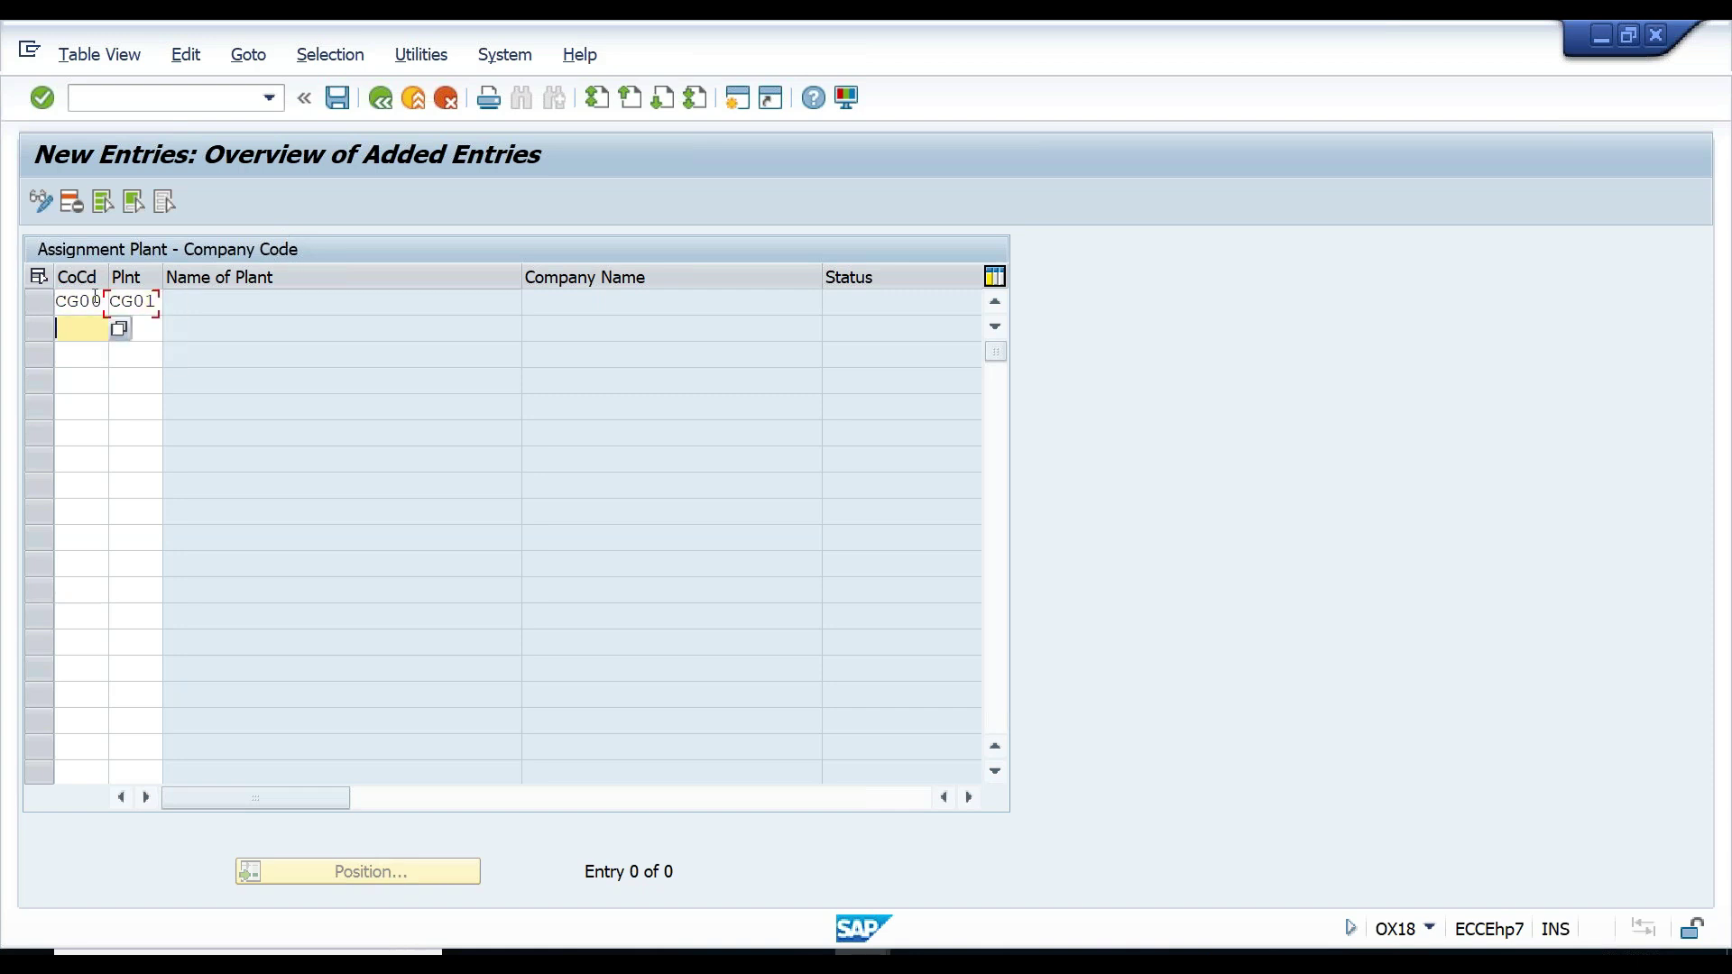
# - Add a second entry assigning plant CG02 to CG00, then validate to fill in the plant and company names
pyautogui.write('CG00')
pyautogui.press('Tab')
pyautogui.write('CG0')
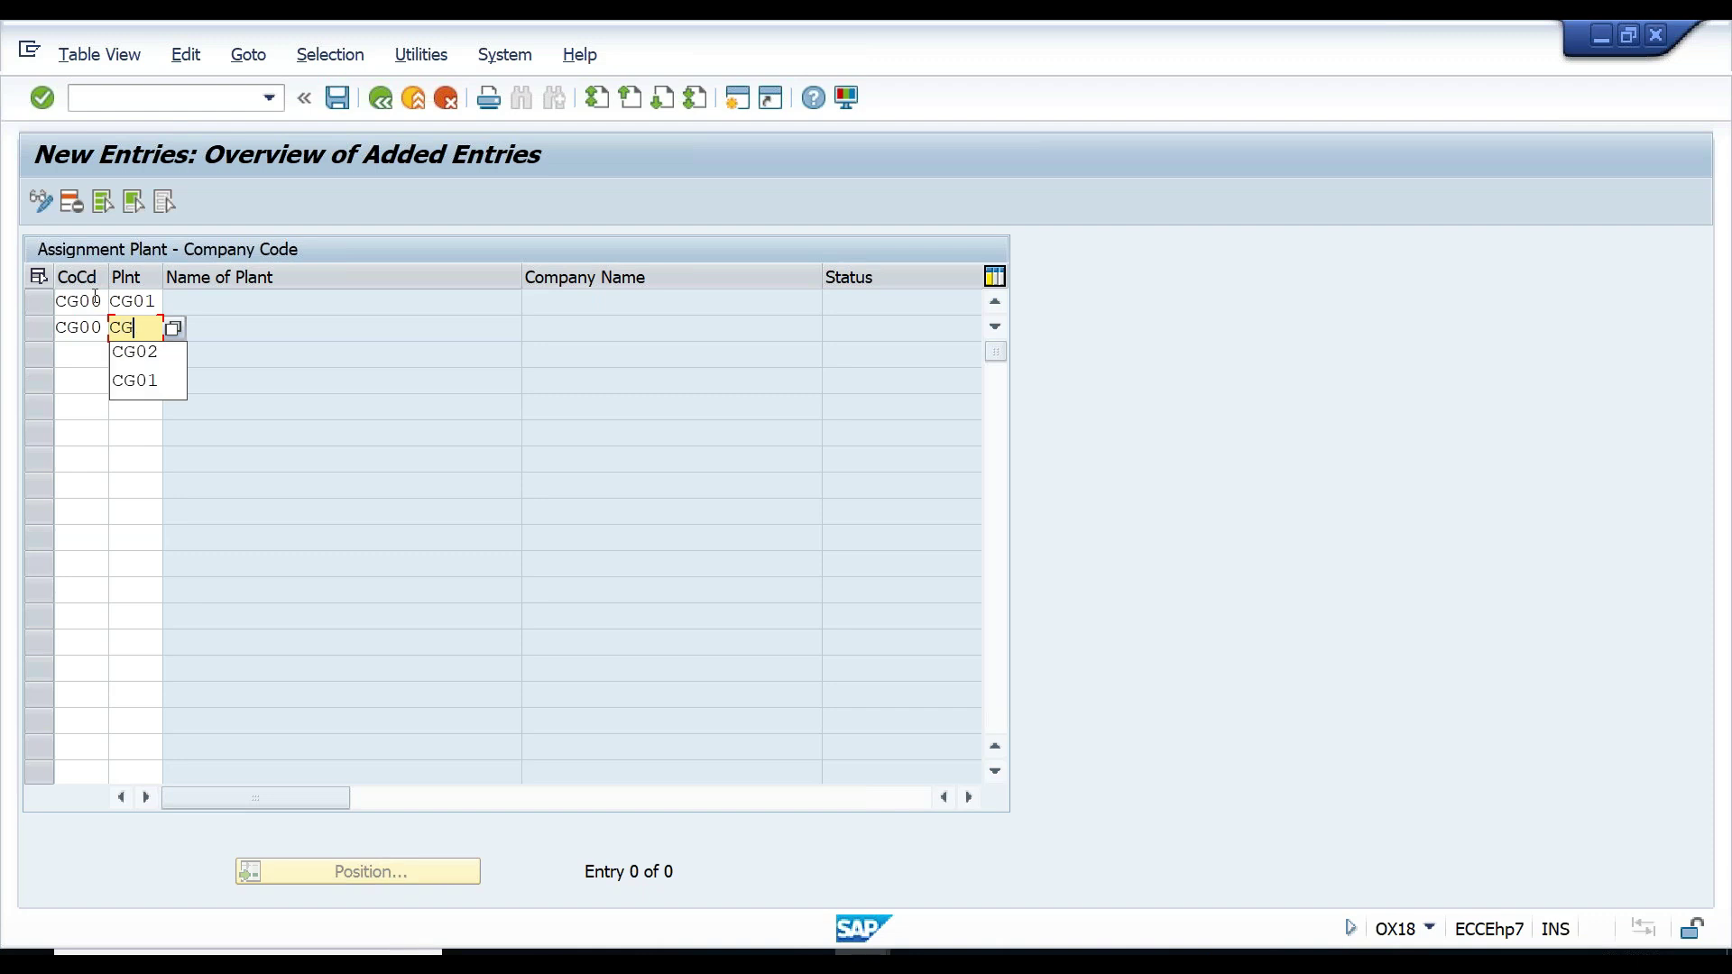
pyautogui.write('2')
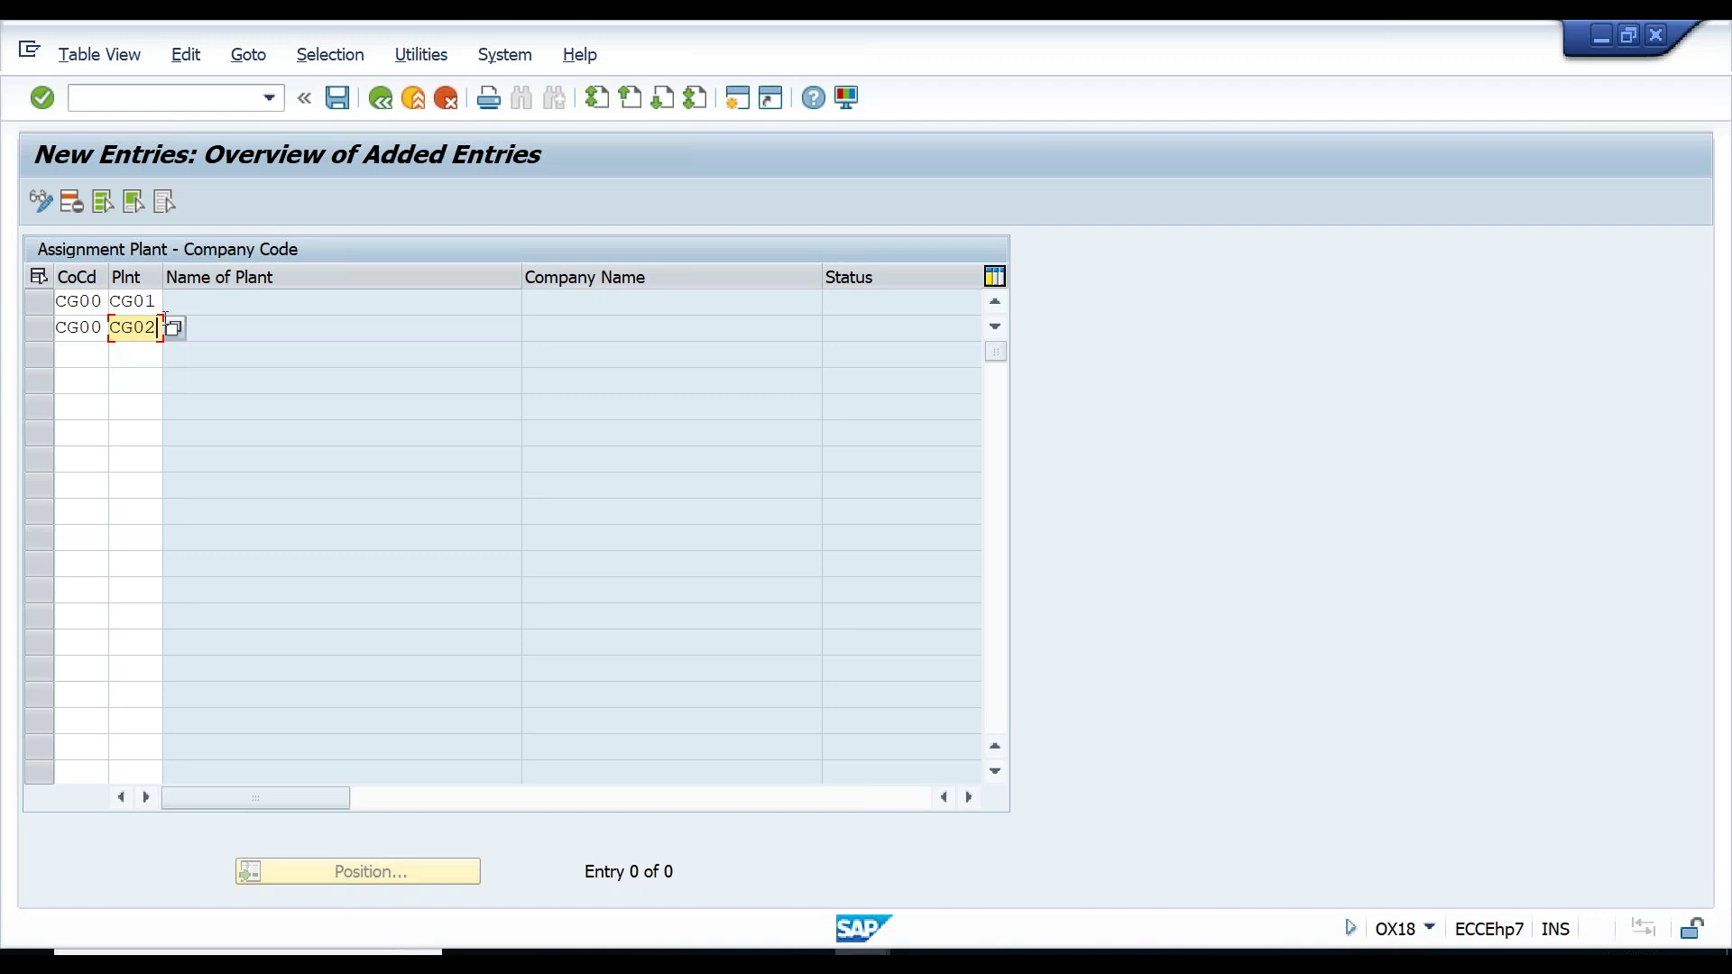
pyautogui.press('Tab')
pyautogui.press('Return')
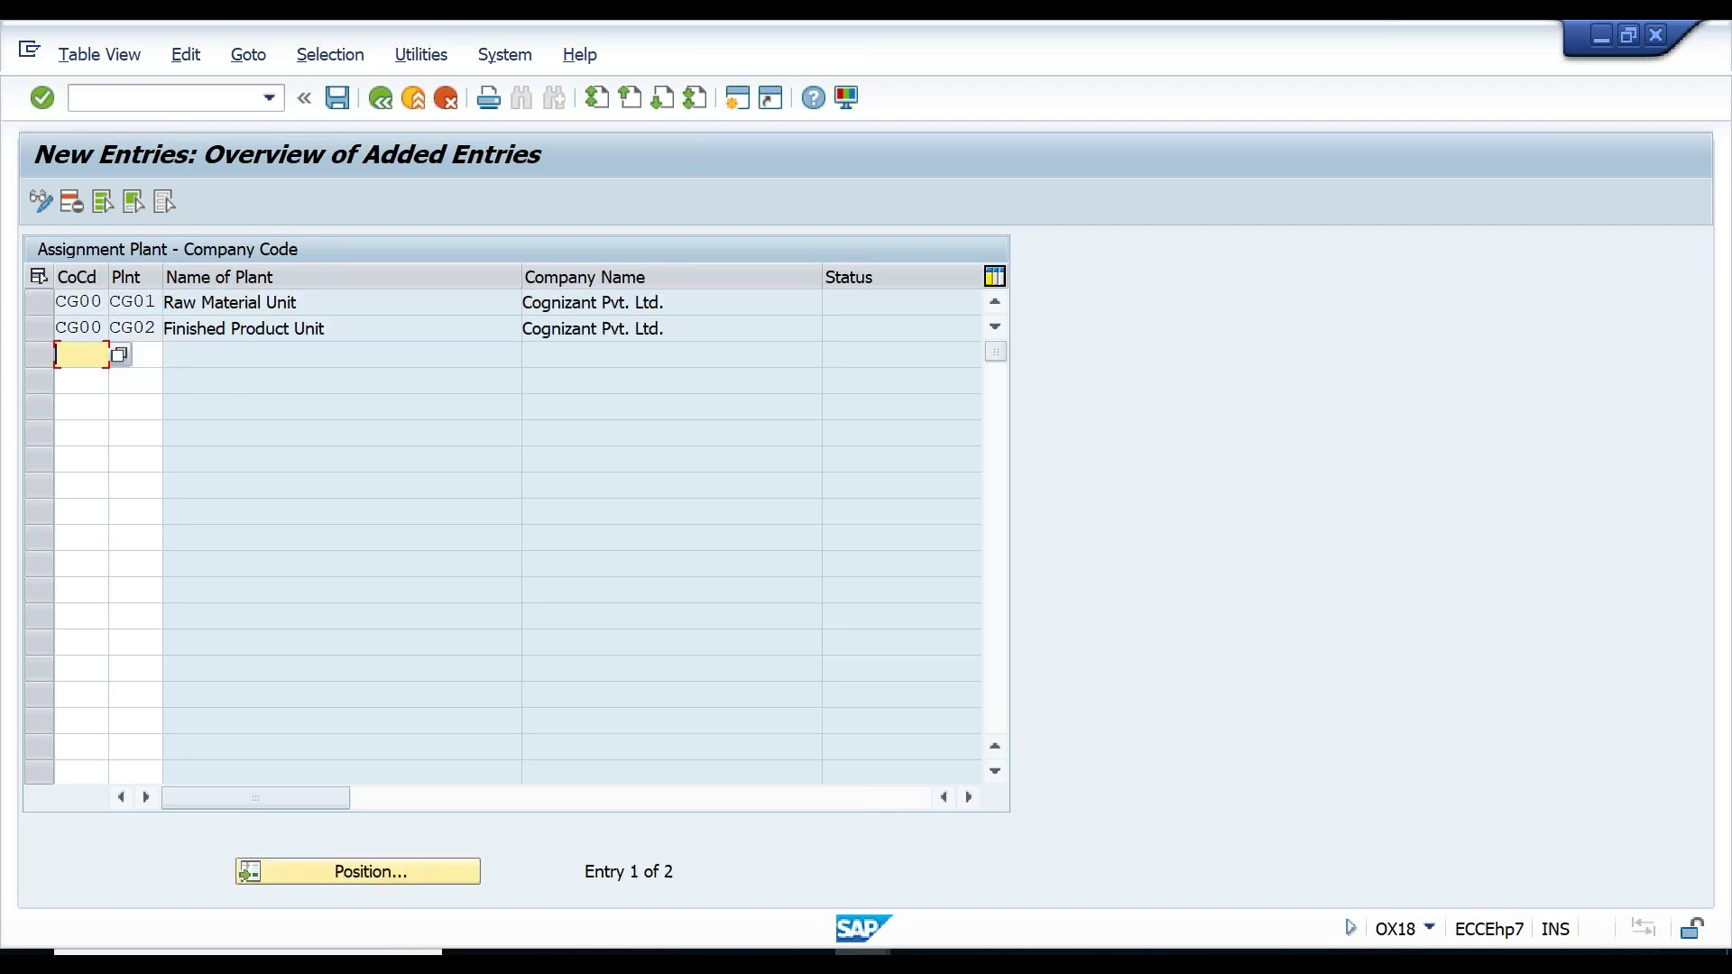
pyautogui.click(309, 303)
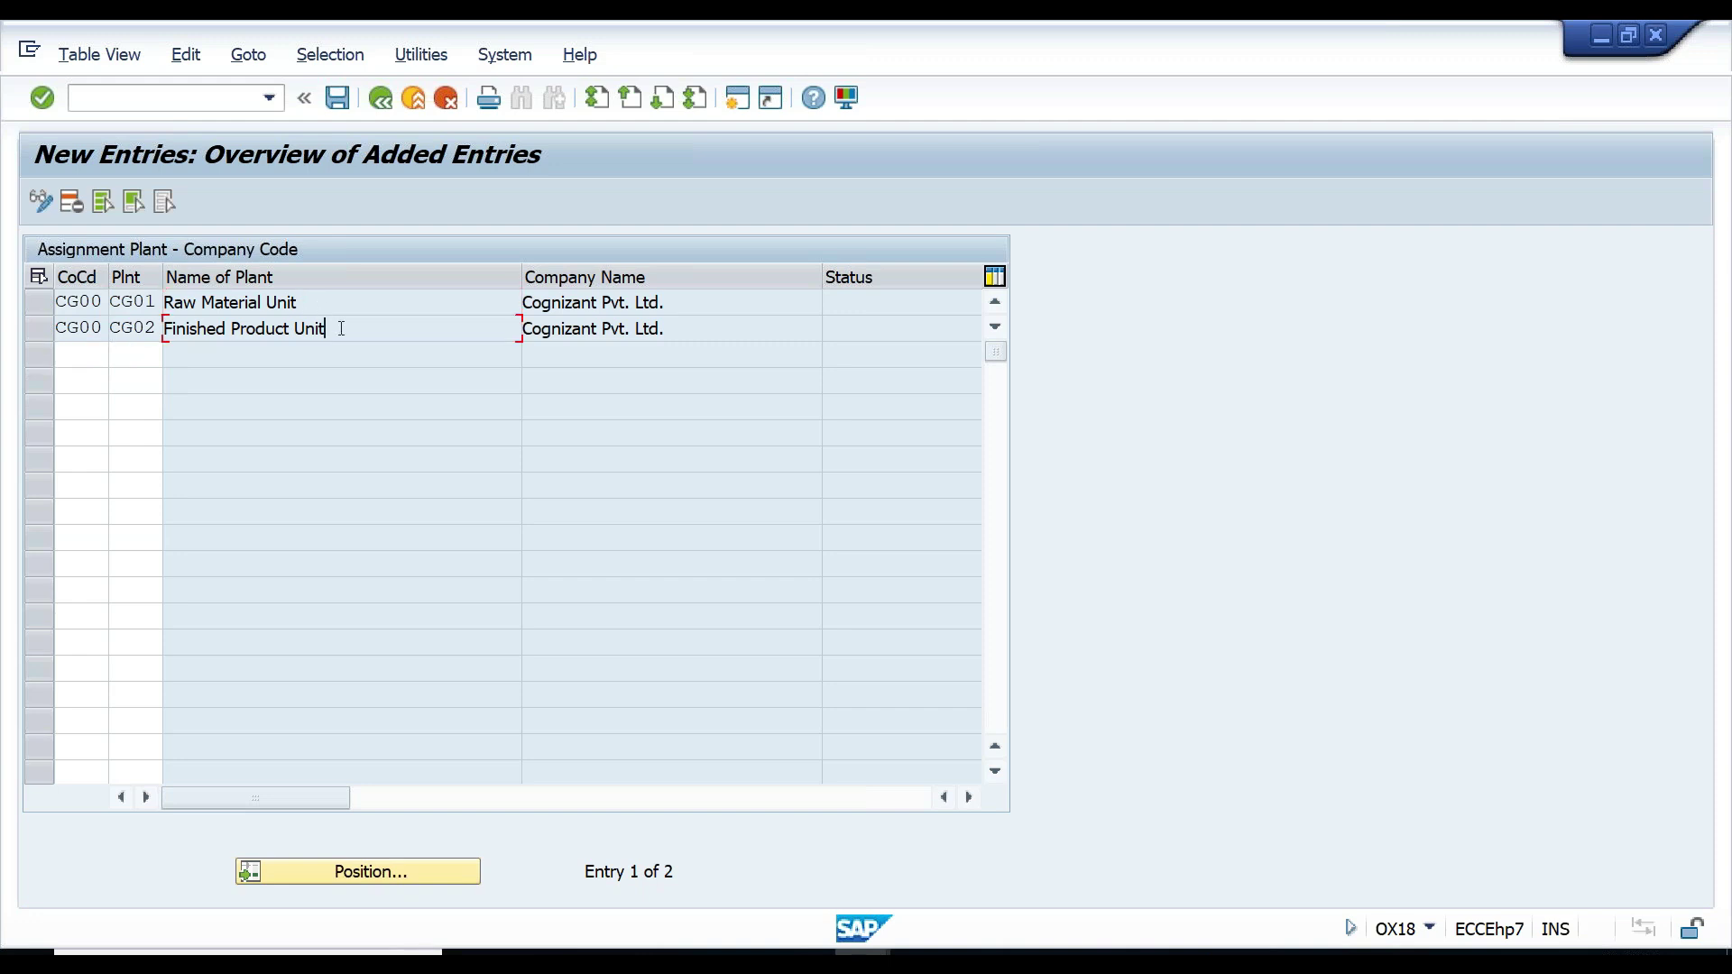
pyautogui.click(718, 305)
# - Save the plant assignments, confirming the customizing request
pyautogui.click(337, 99)
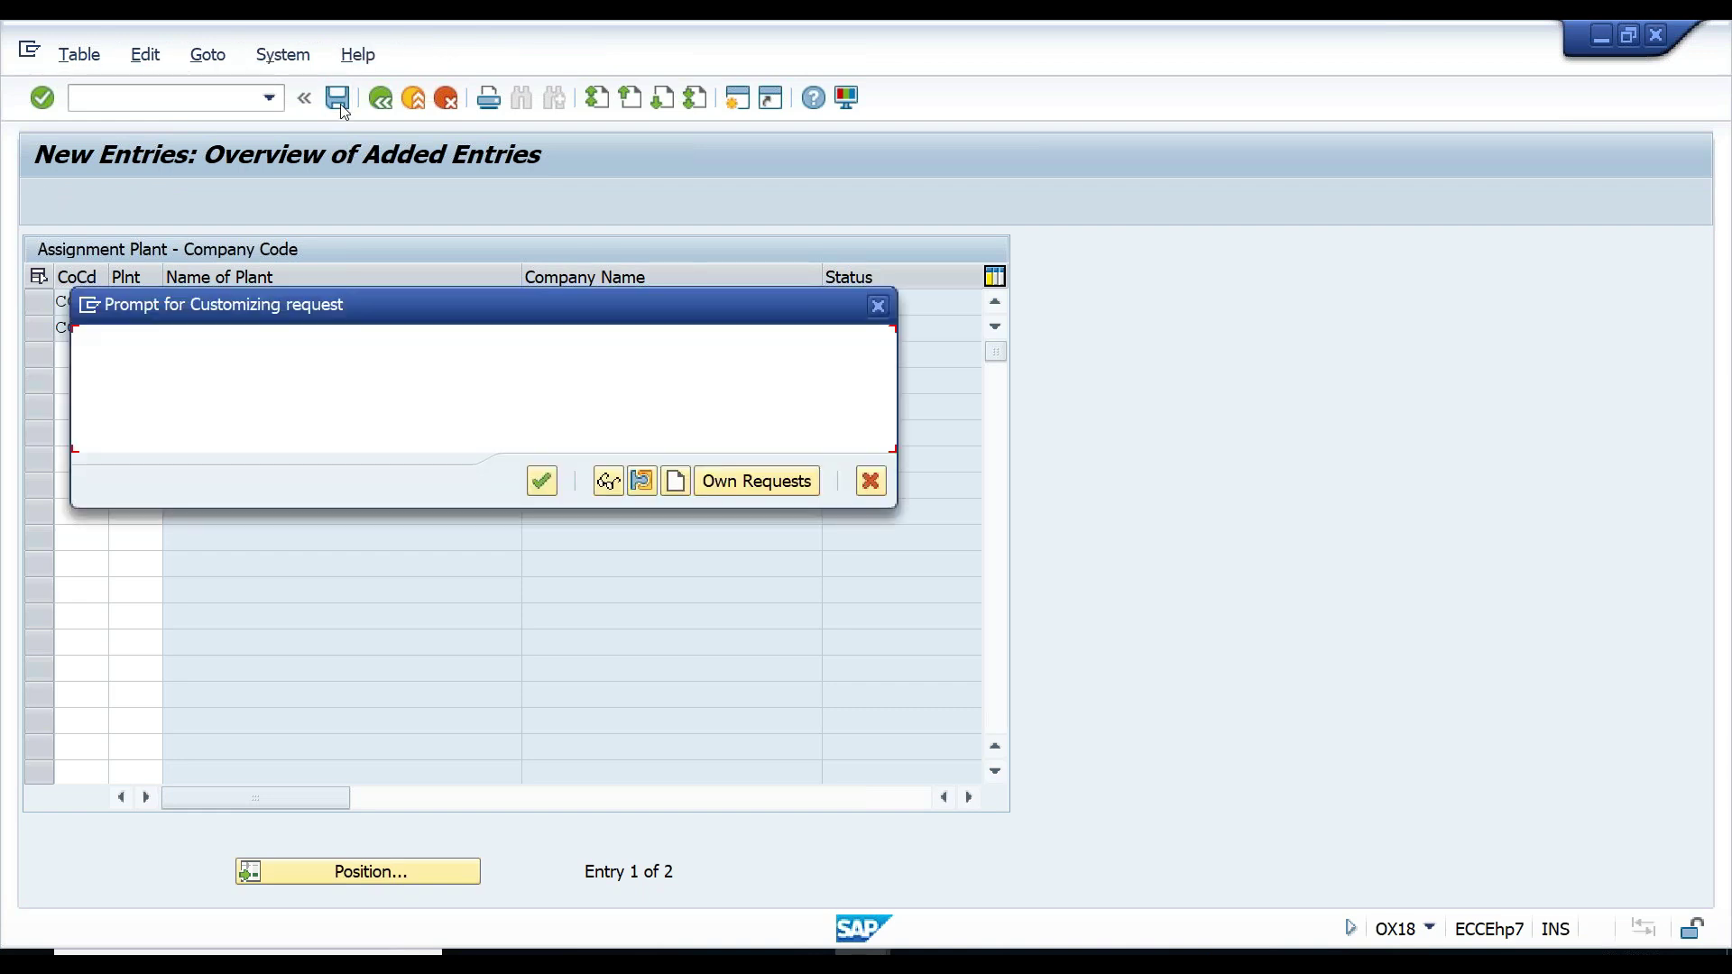
pyautogui.press('Return')
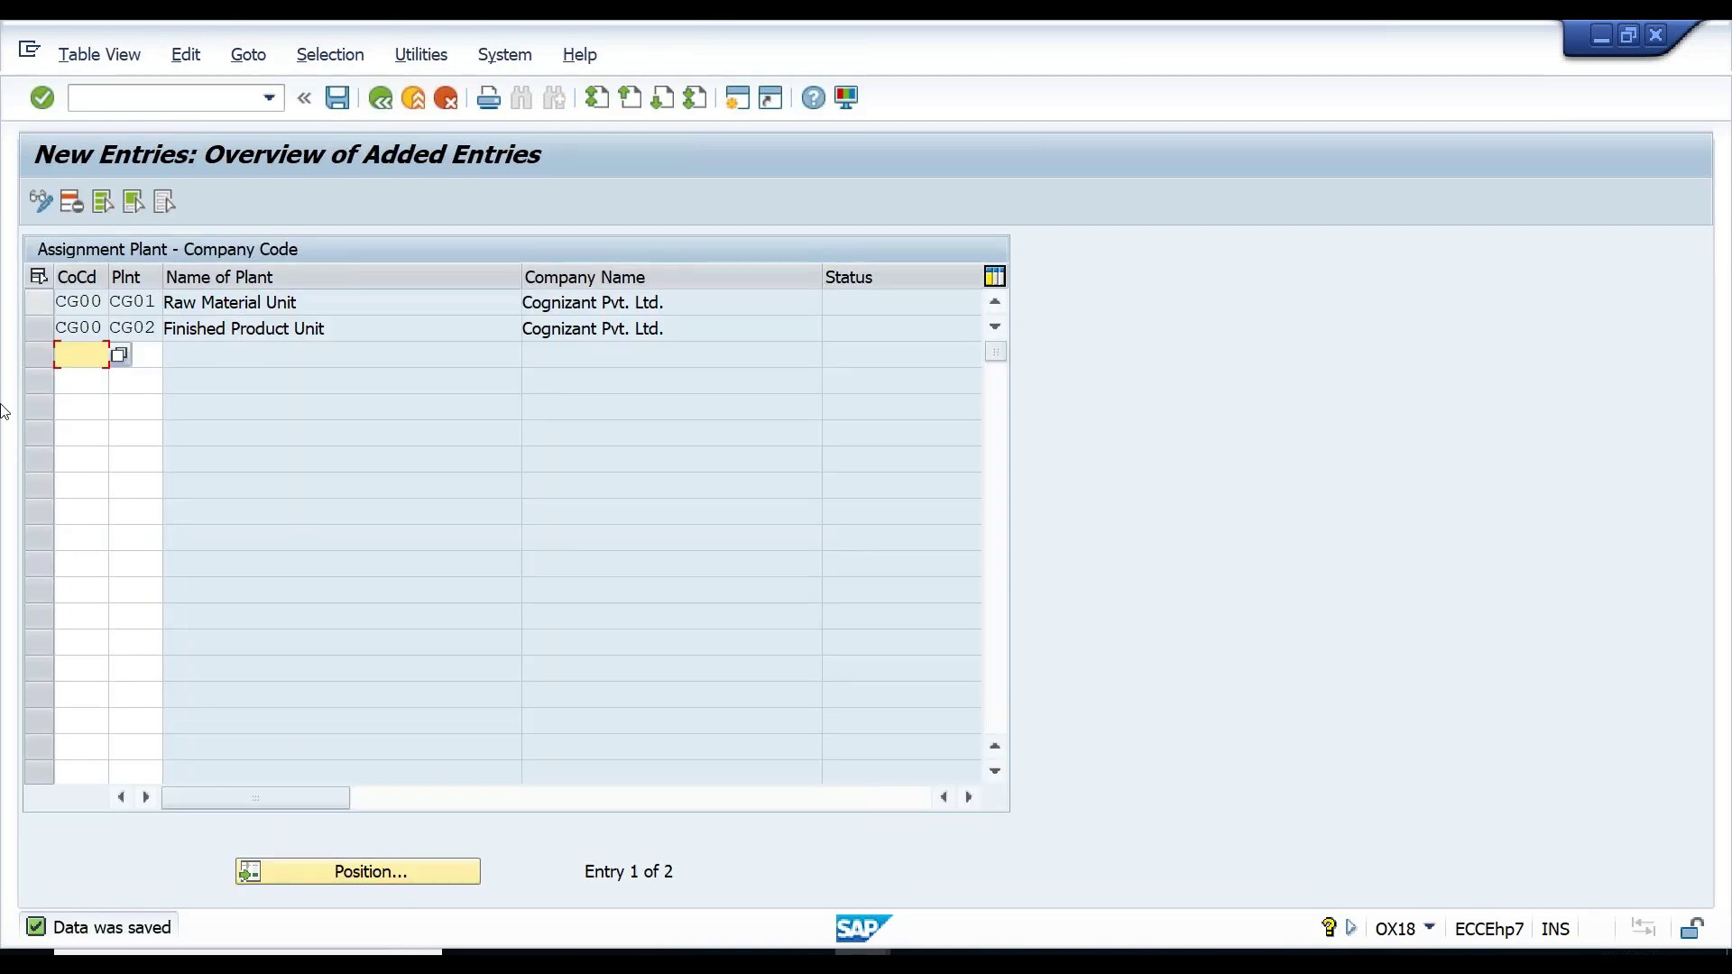
pyautogui.click(301, 326)
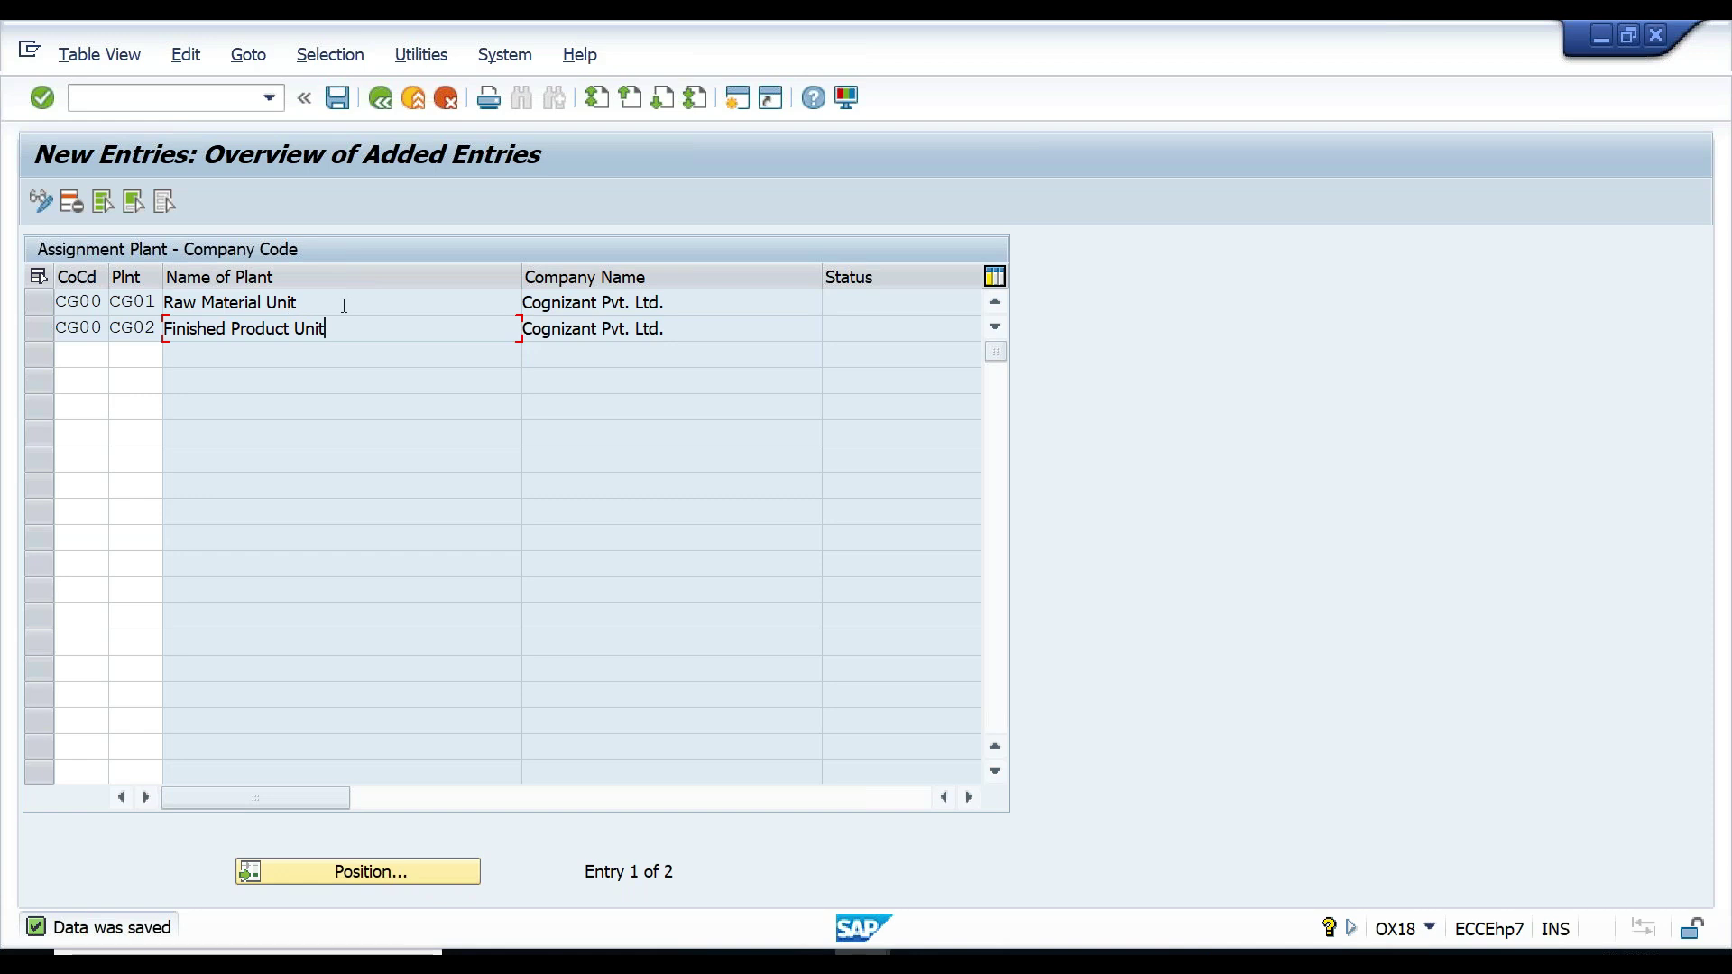
# - Return to the IMG structure and collapse the Logistics - General node
pyautogui.click(382, 100)
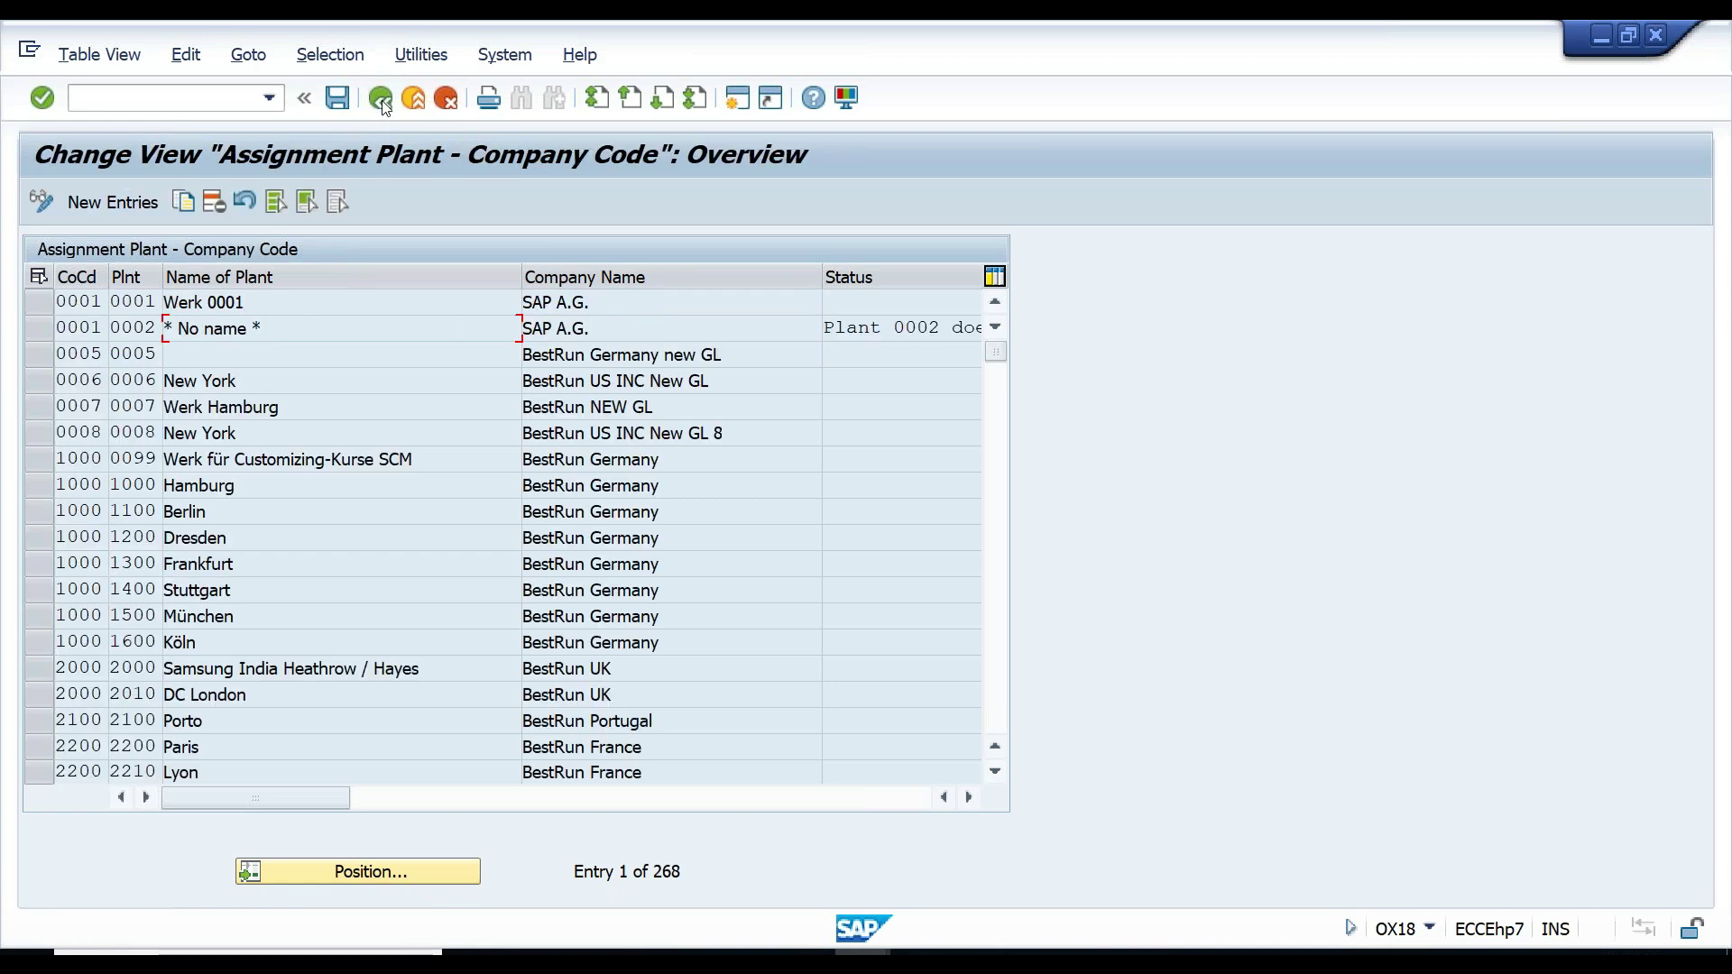
pyautogui.click(382, 100)
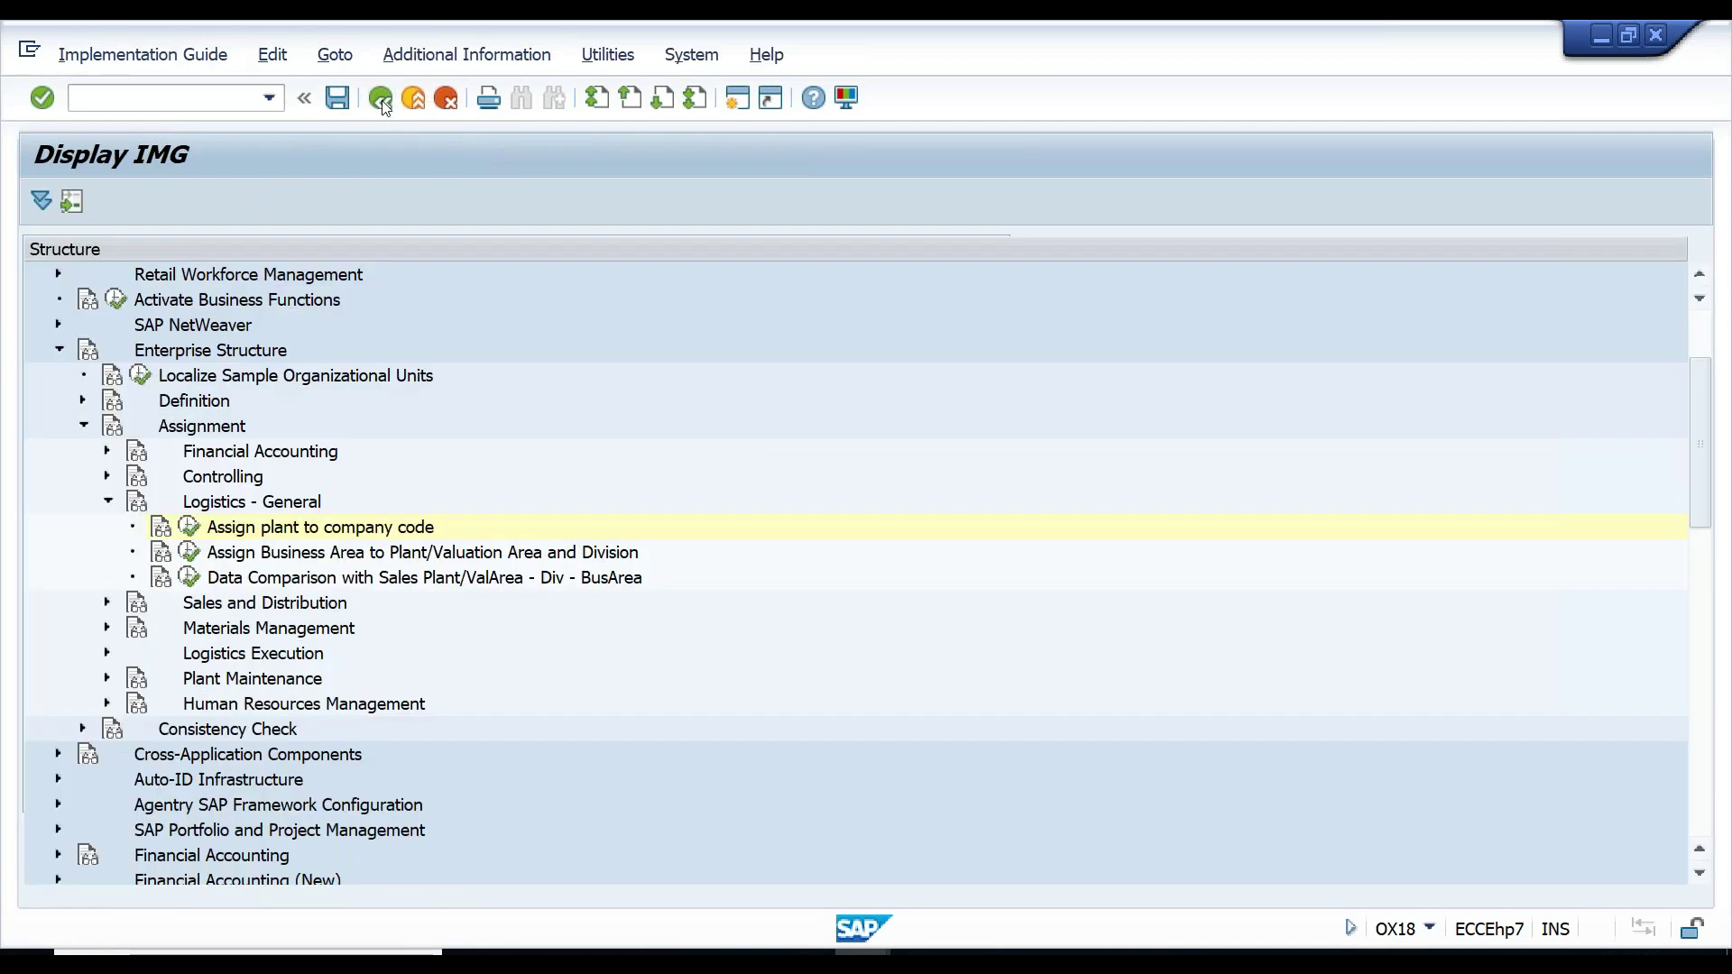
pyautogui.click(107, 501)
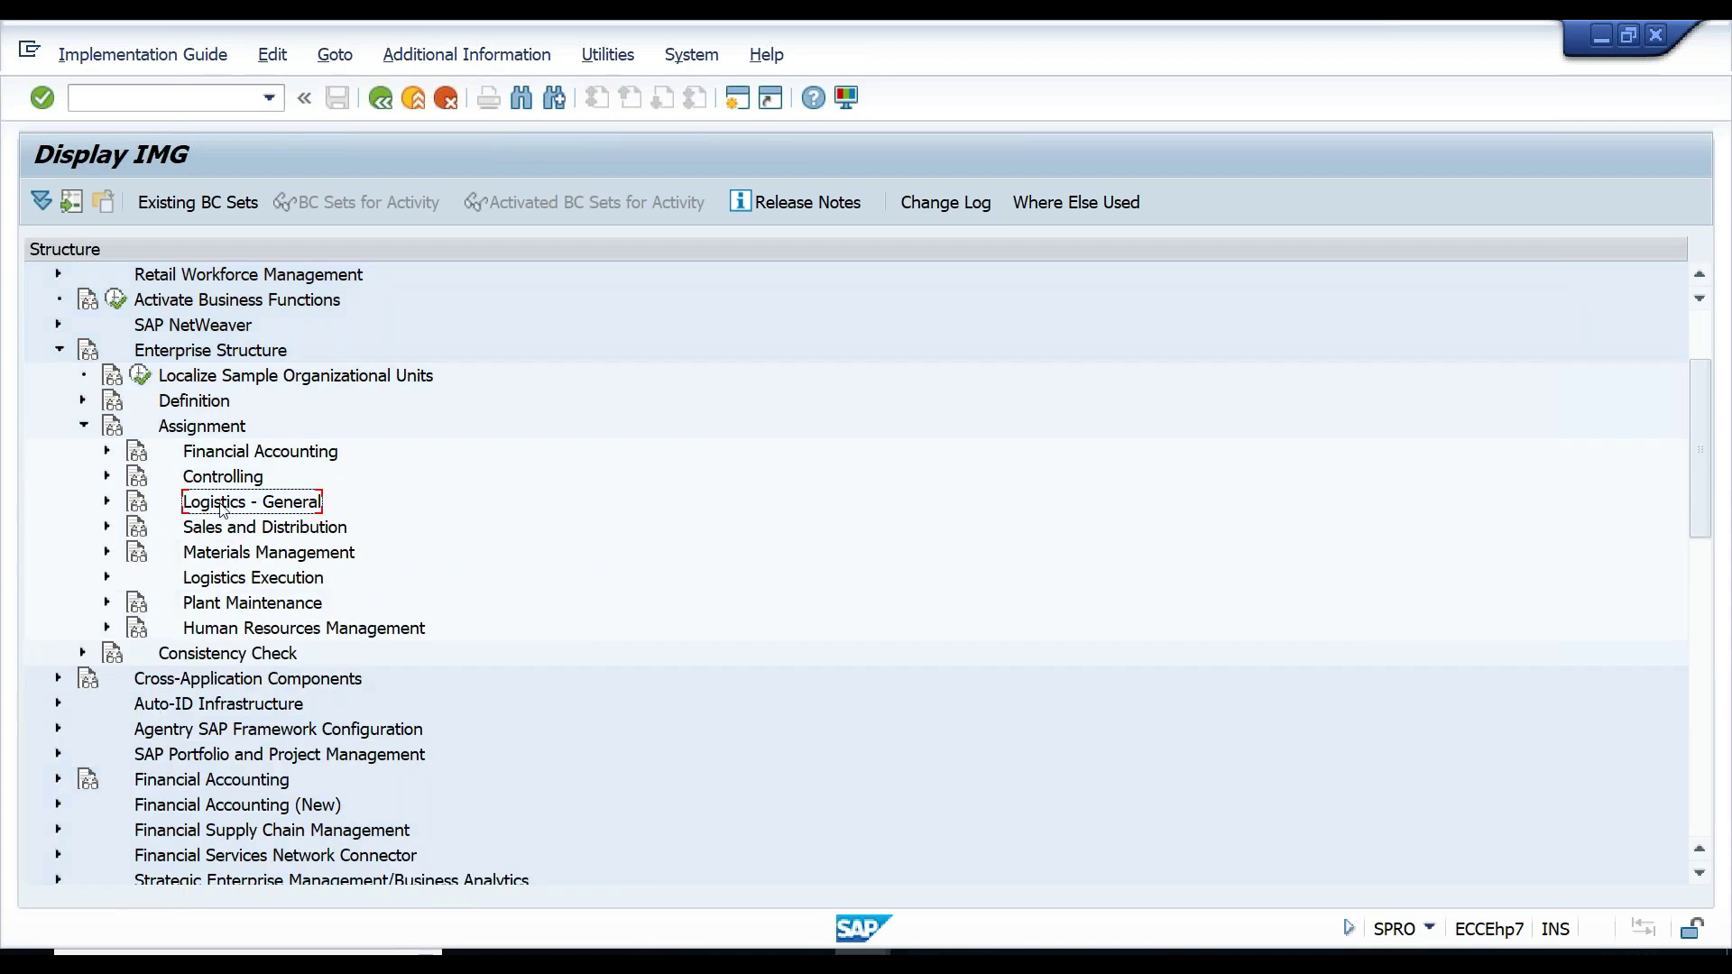
# - Under Materials Management, run 'Assign purchasing organization to company code' and look up an entry
pyautogui.click(222, 553)
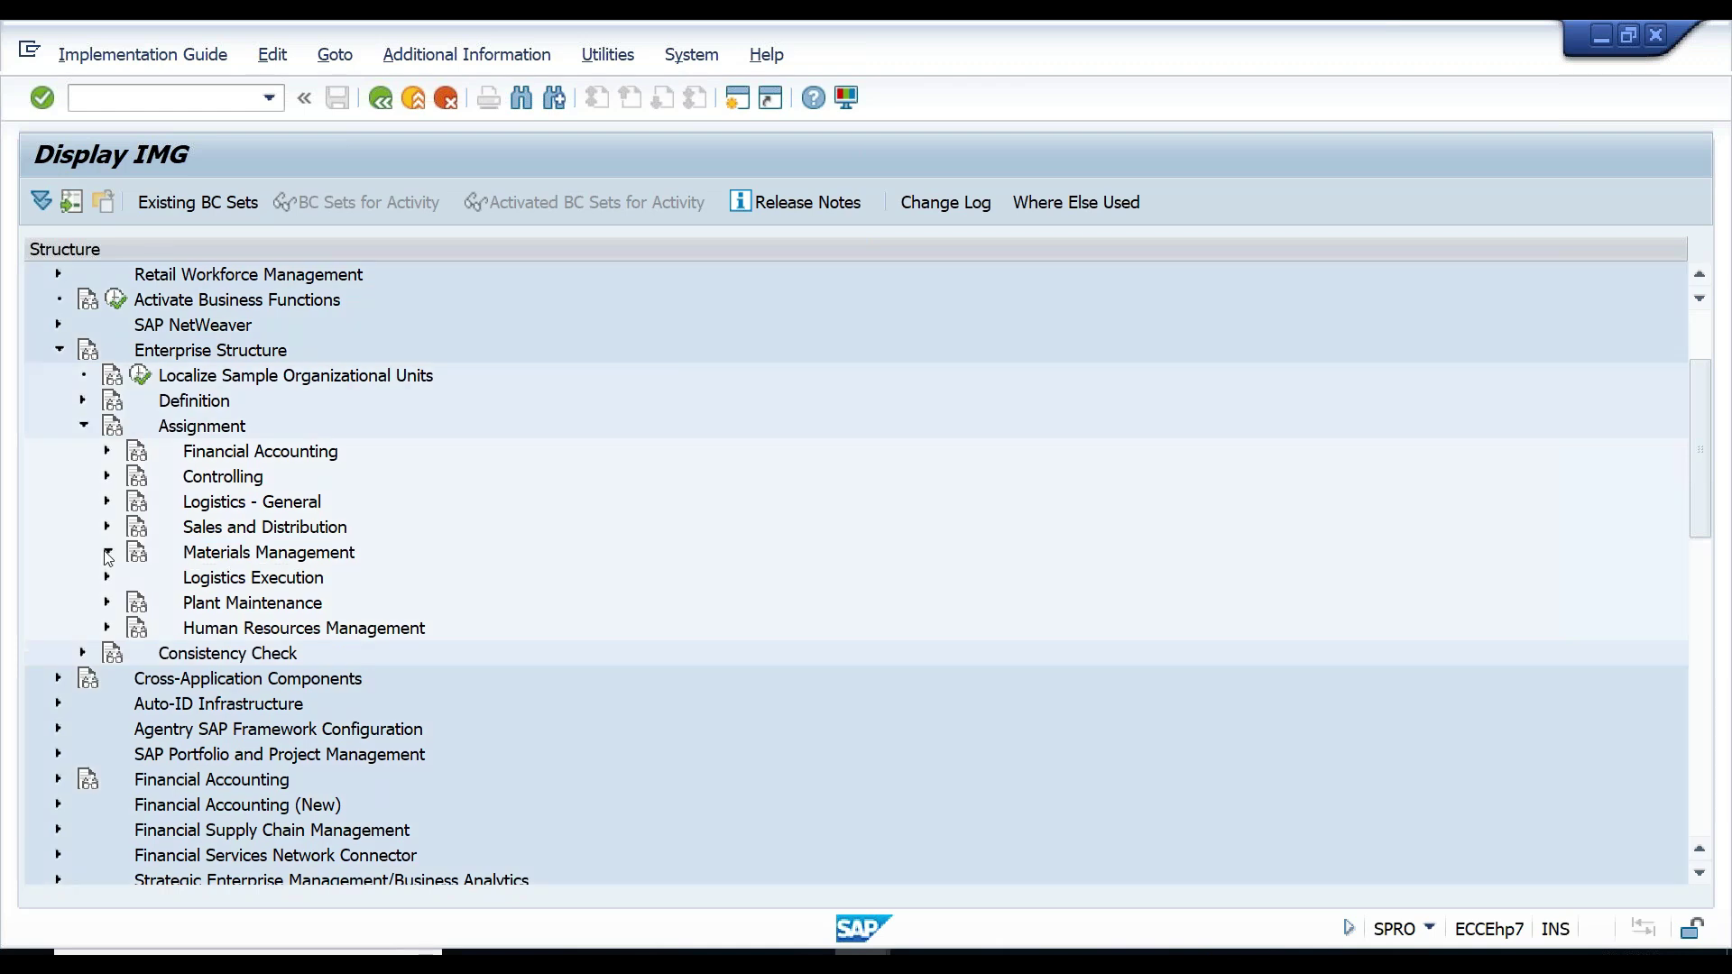
pyautogui.click(107, 552)
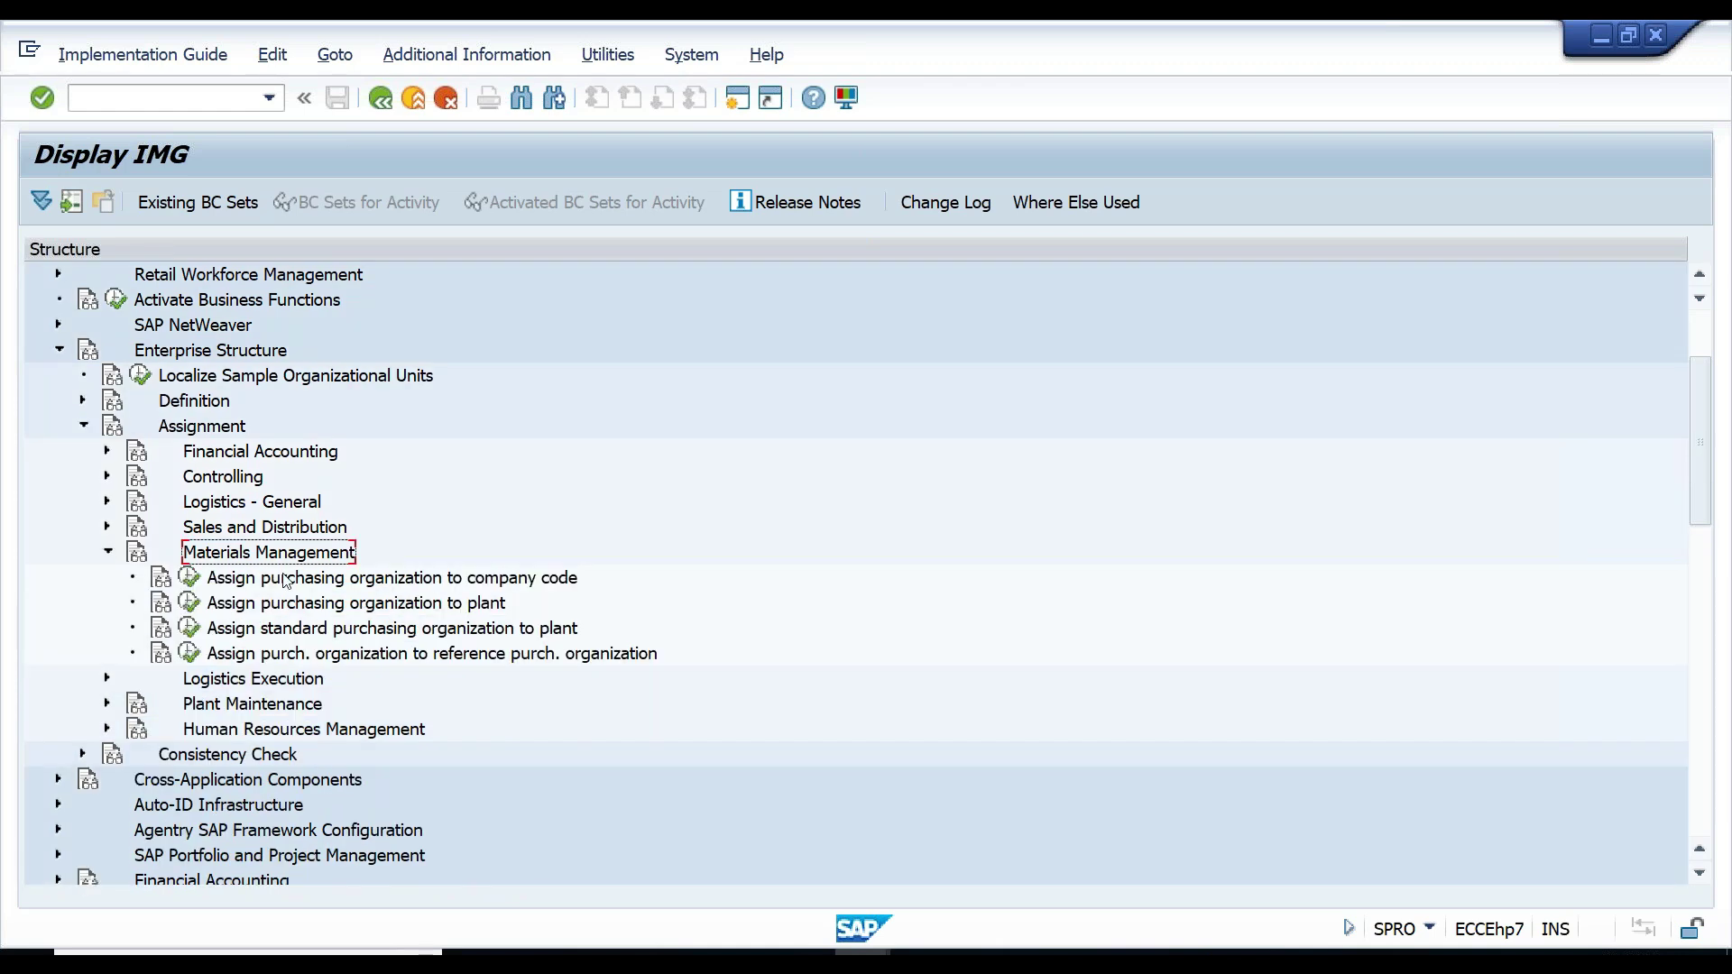
pyautogui.click(283, 582)
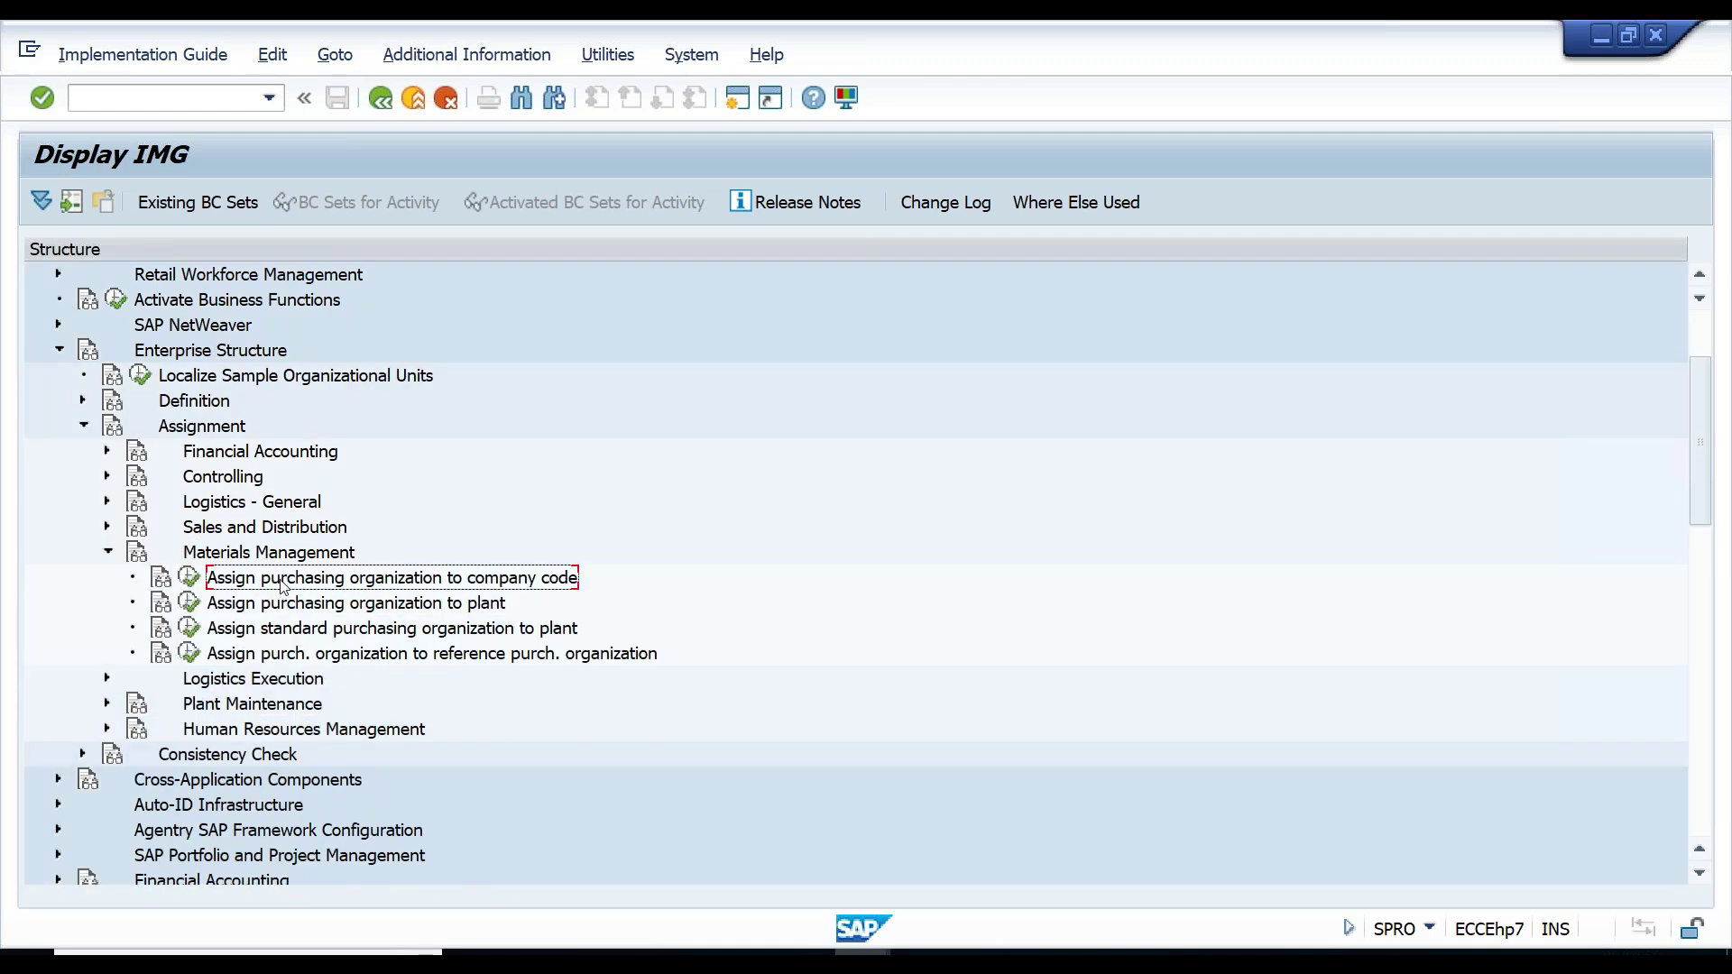
pyautogui.click(188, 577)
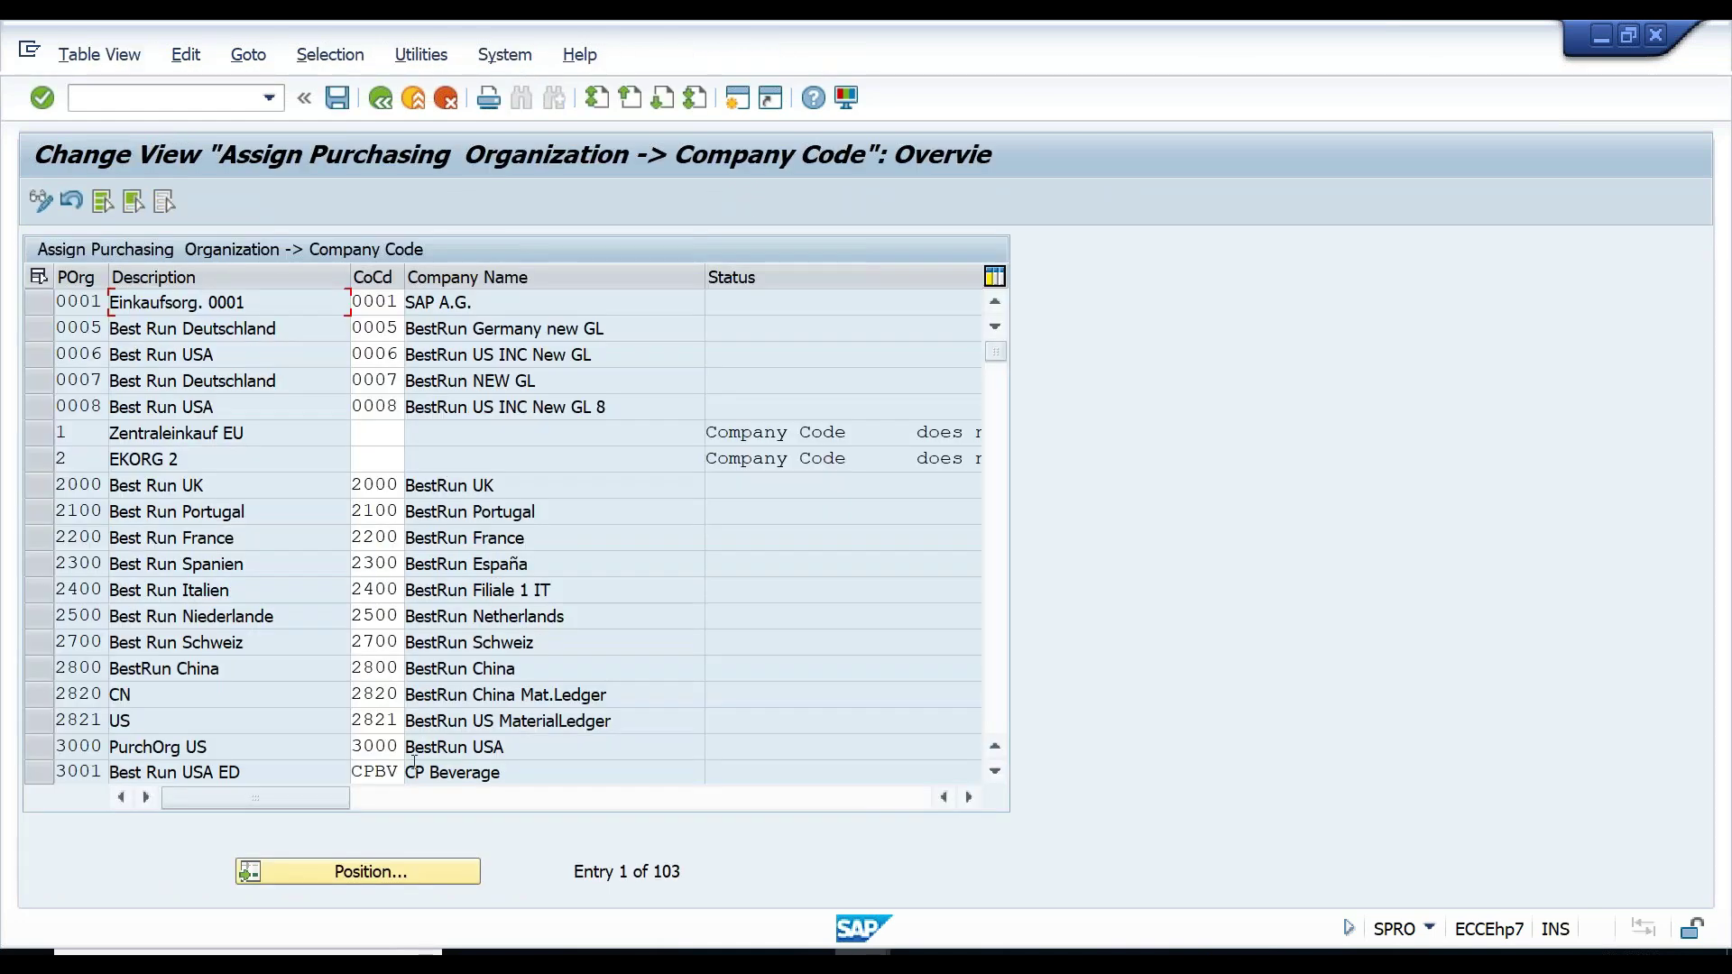
pyautogui.click(397, 868)
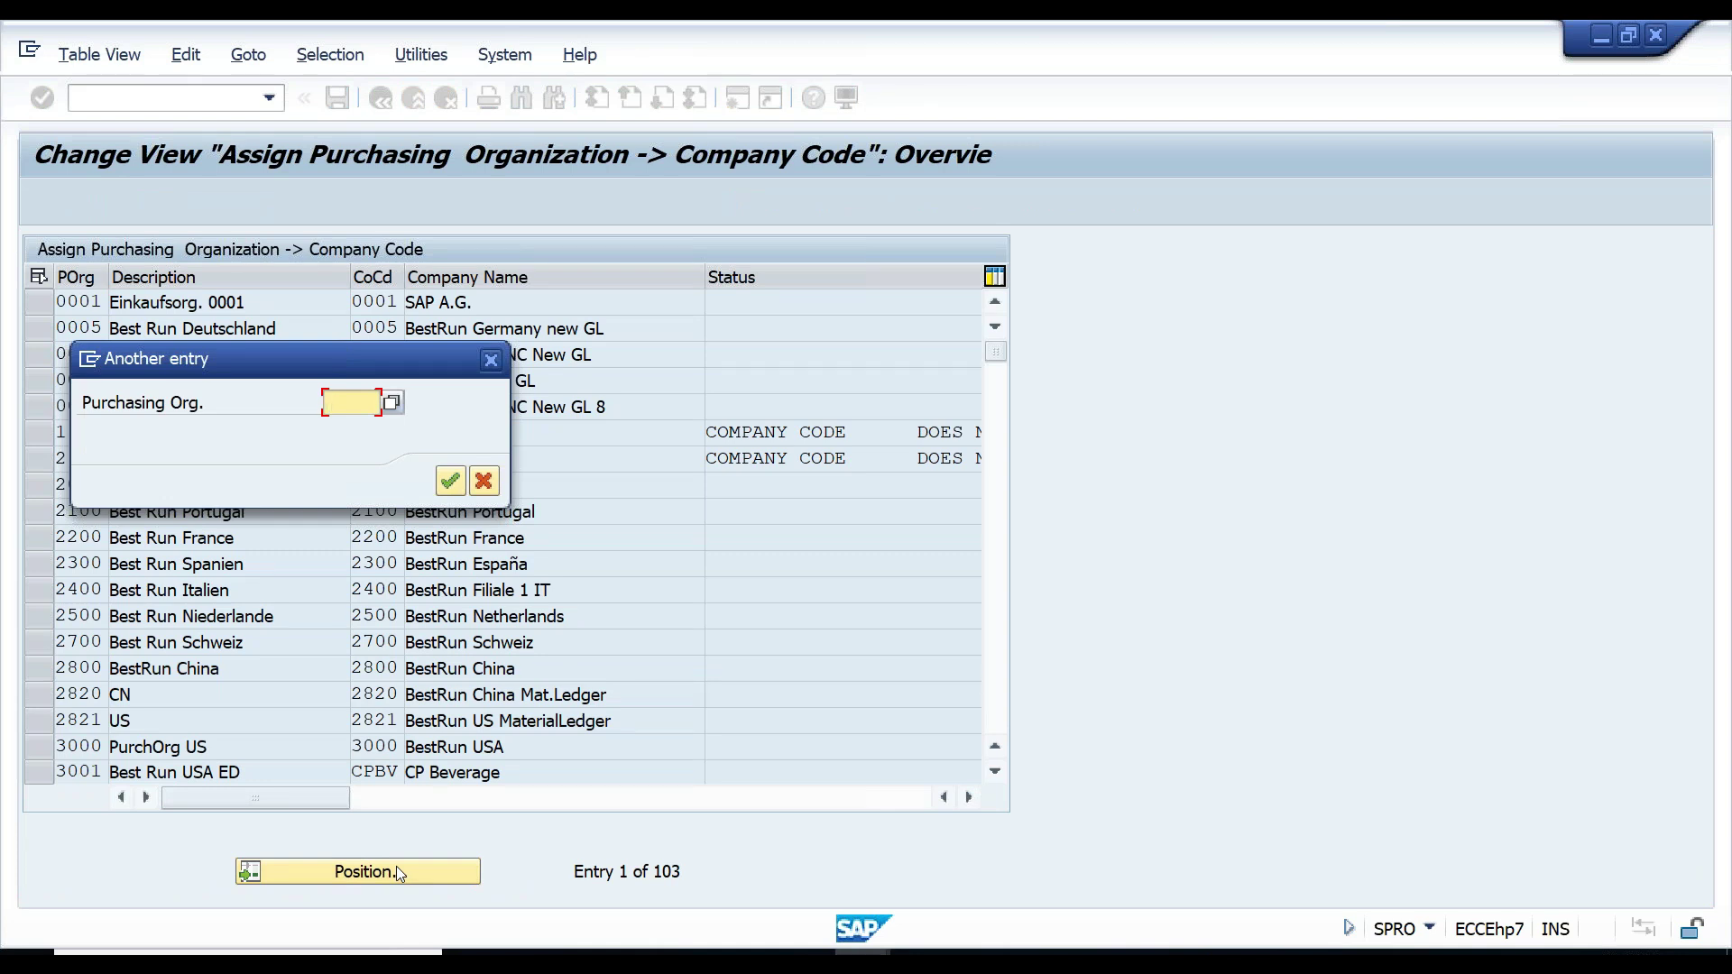
# - Find purchasing organization CG00 and enter company code CG00 in its row
pyautogui.write('CG00')
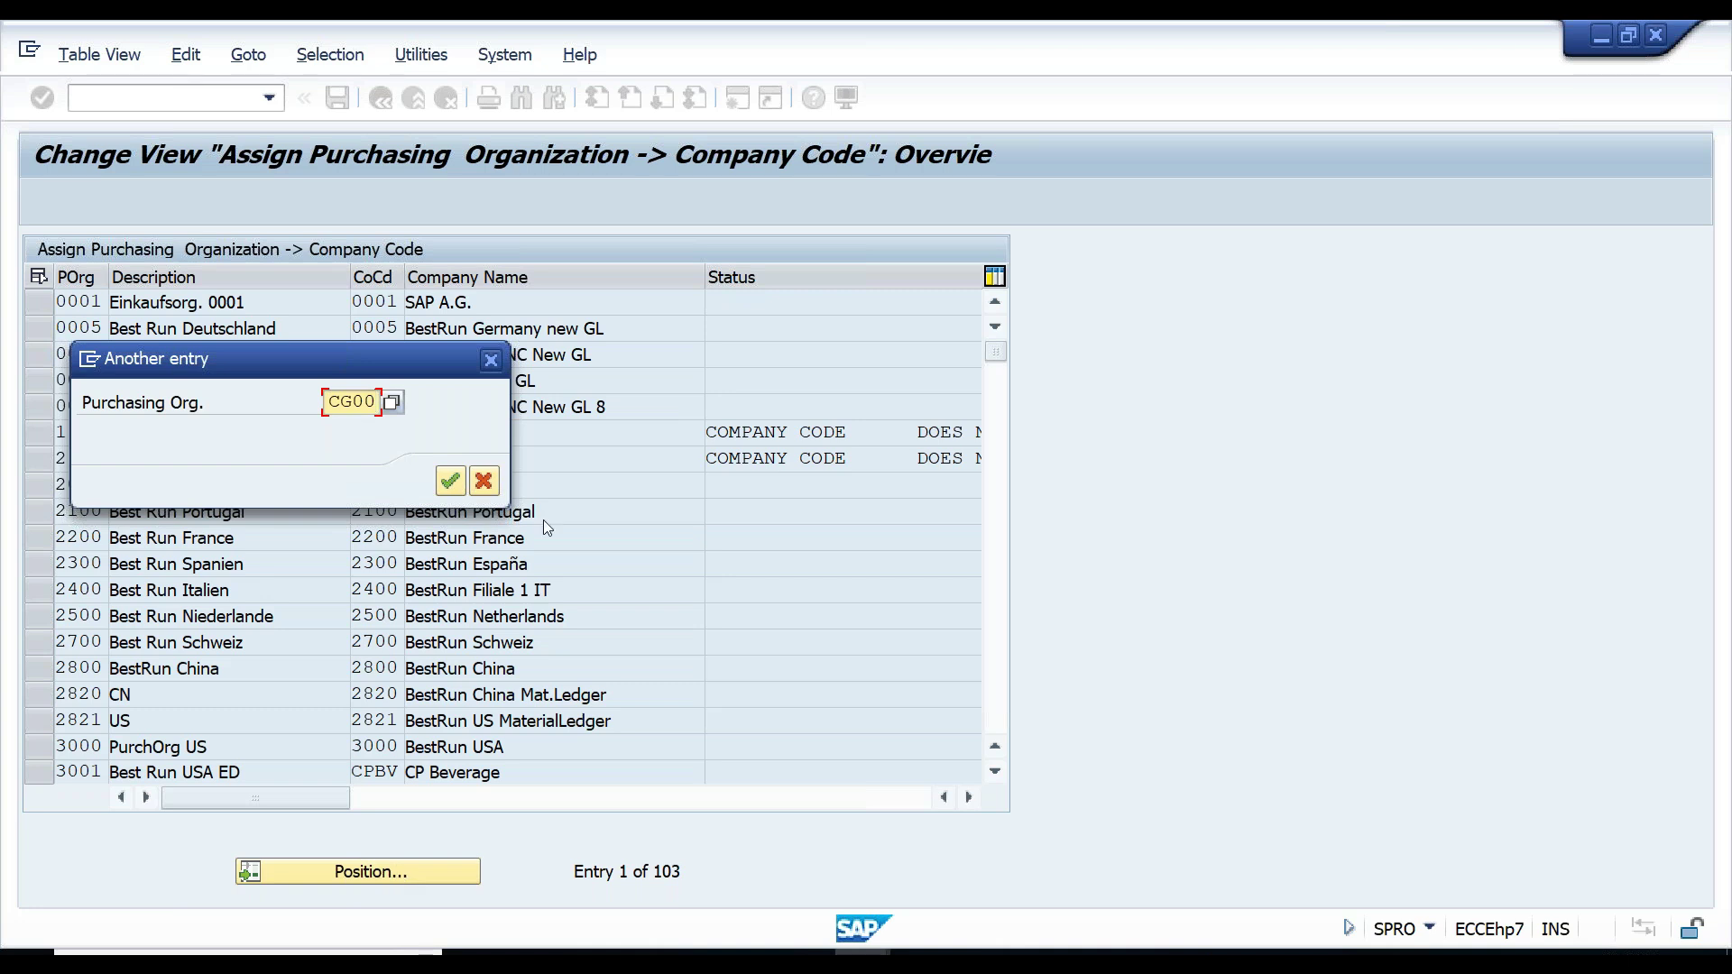
pyautogui.click(451, 481)
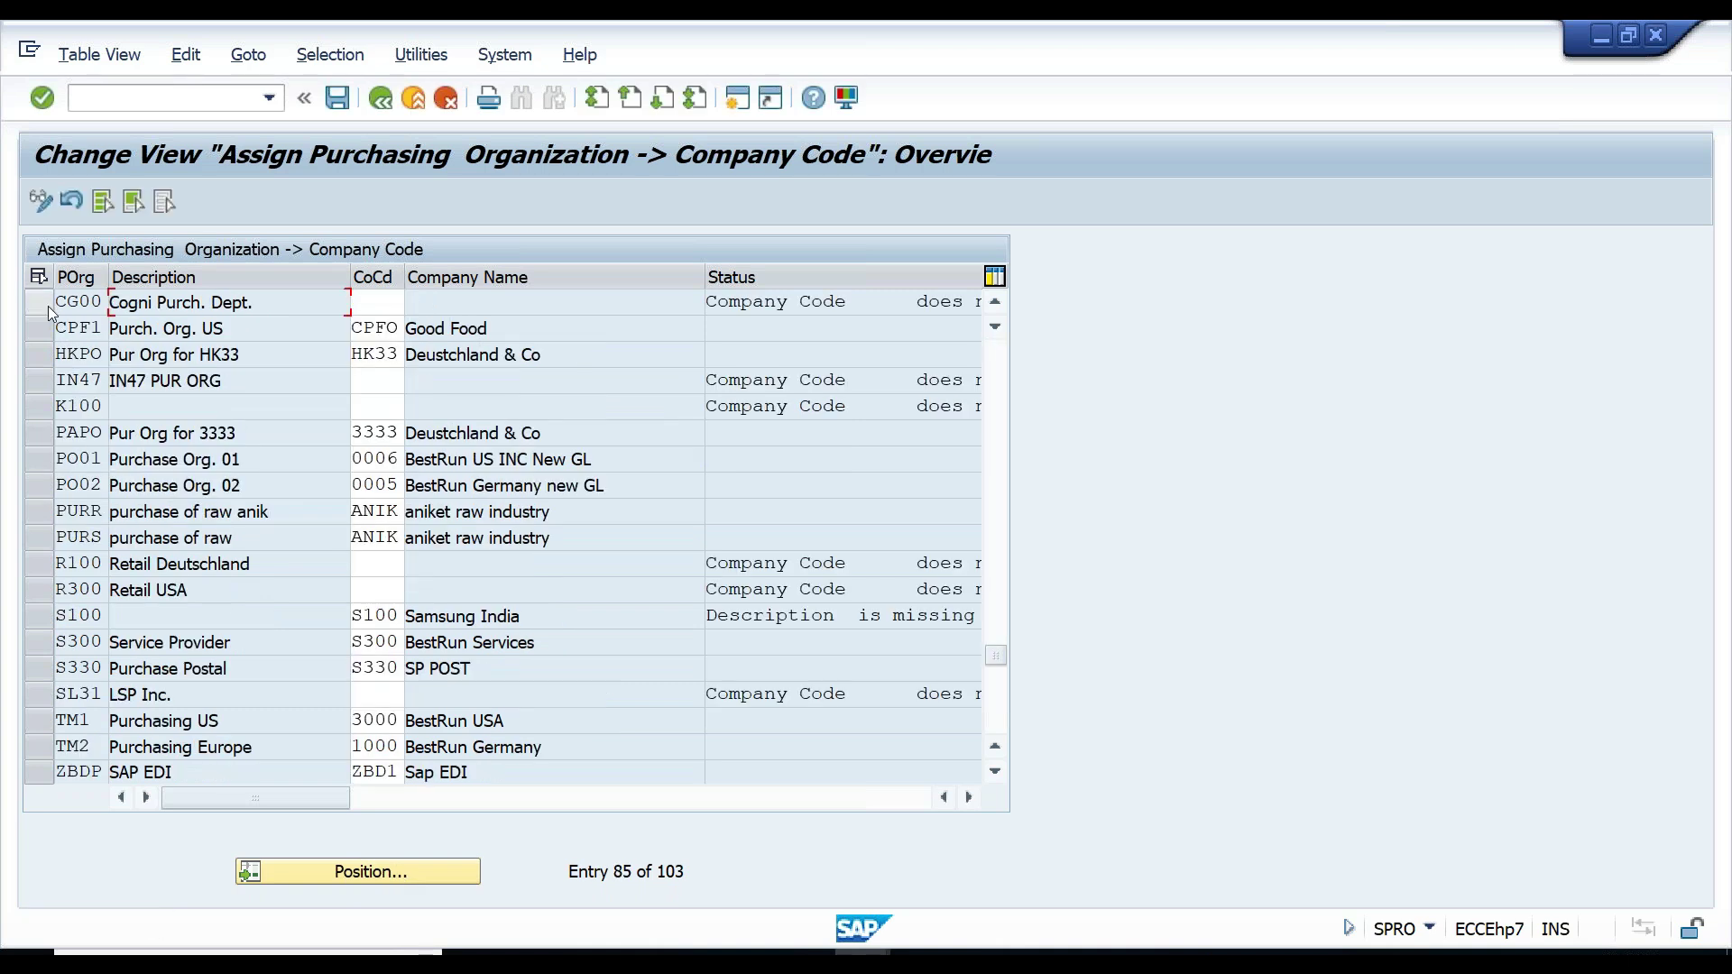
pyautogui.click(356, 303)
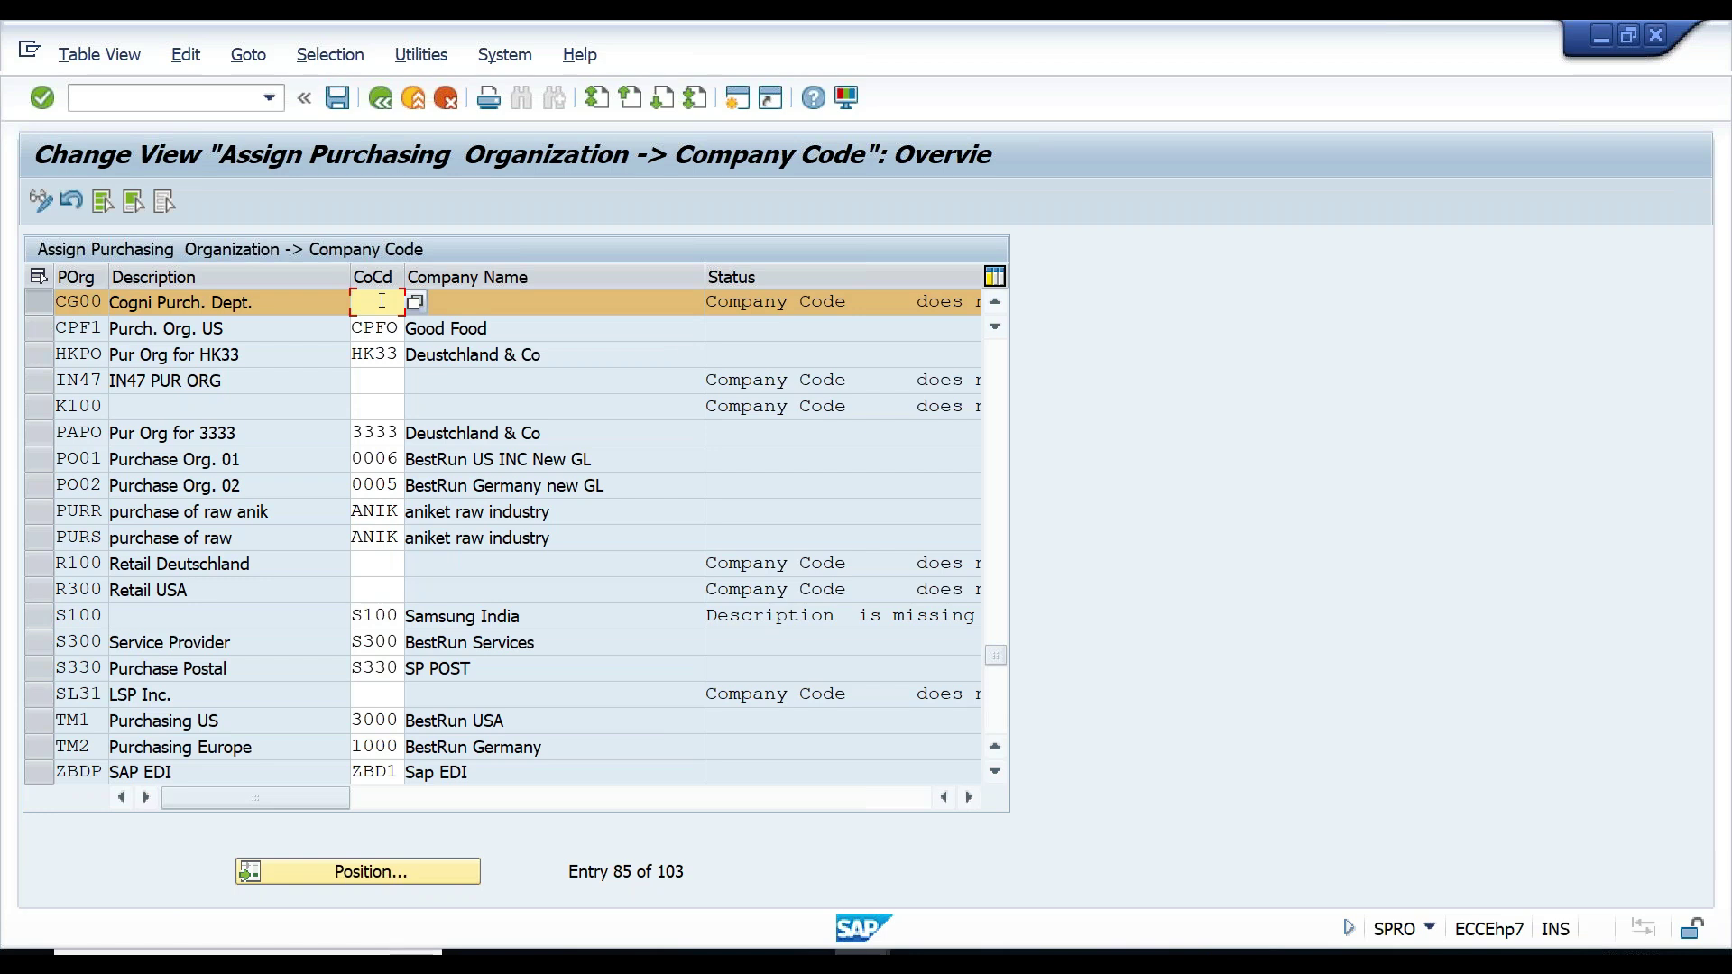
pyautogui.moveTo(57, 303); pyautogui.dragTo(106, 303)
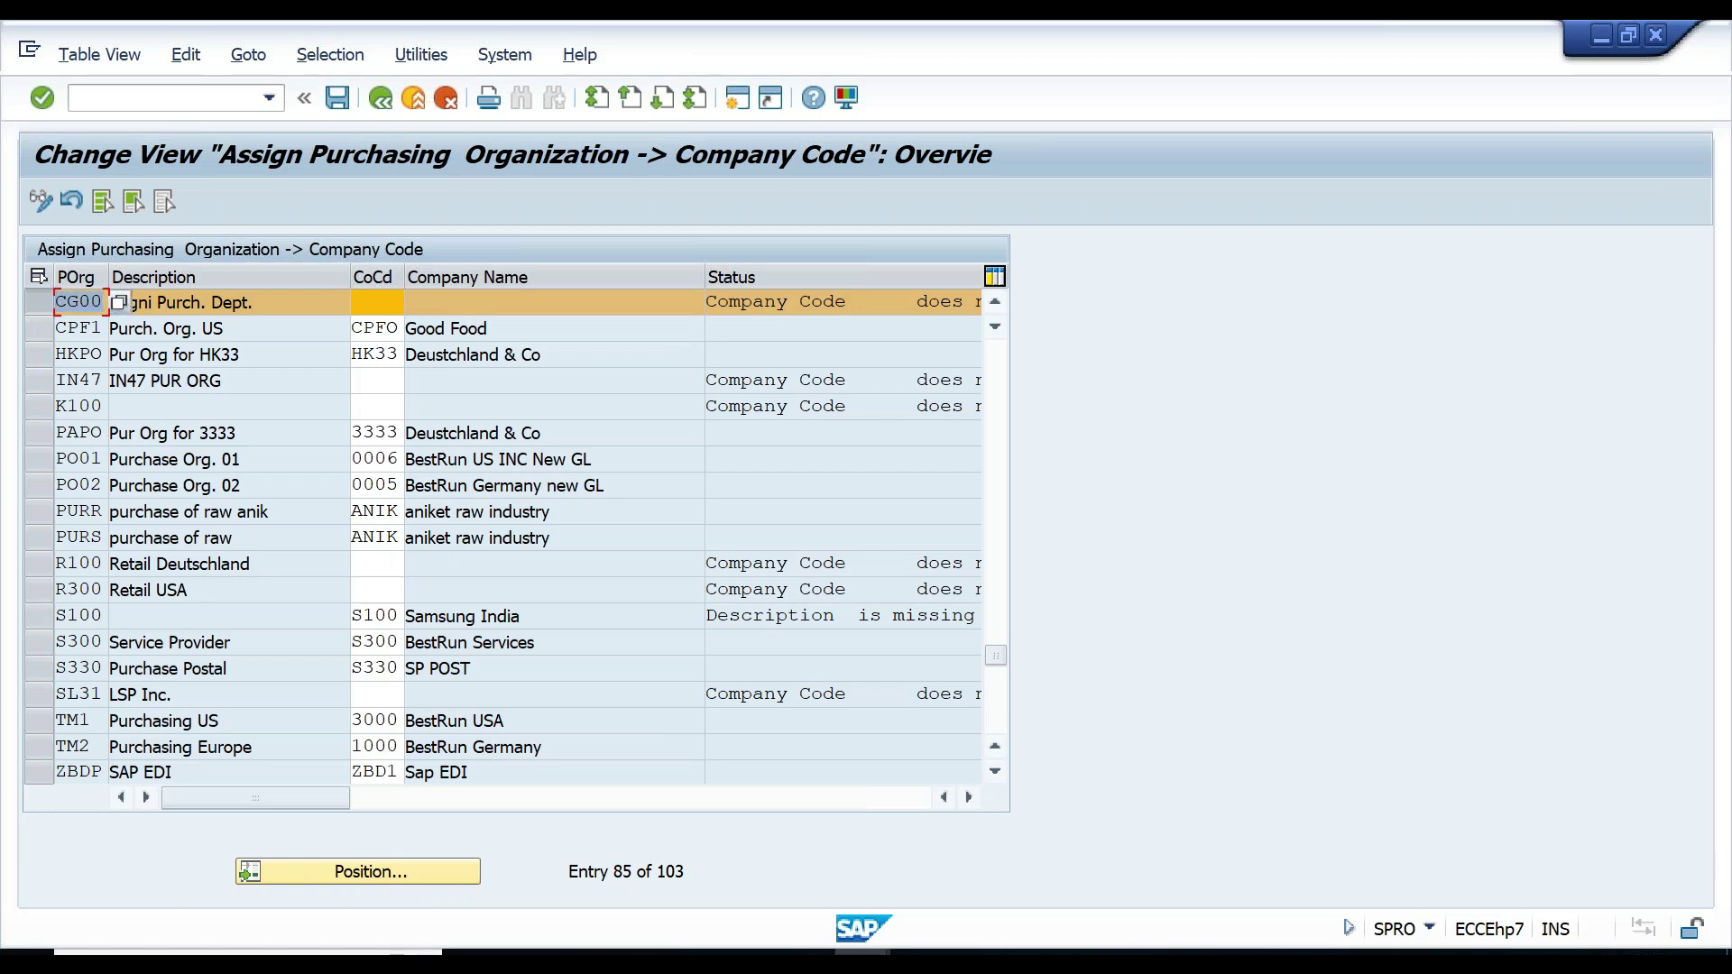
pyautogui.click(371, 302)
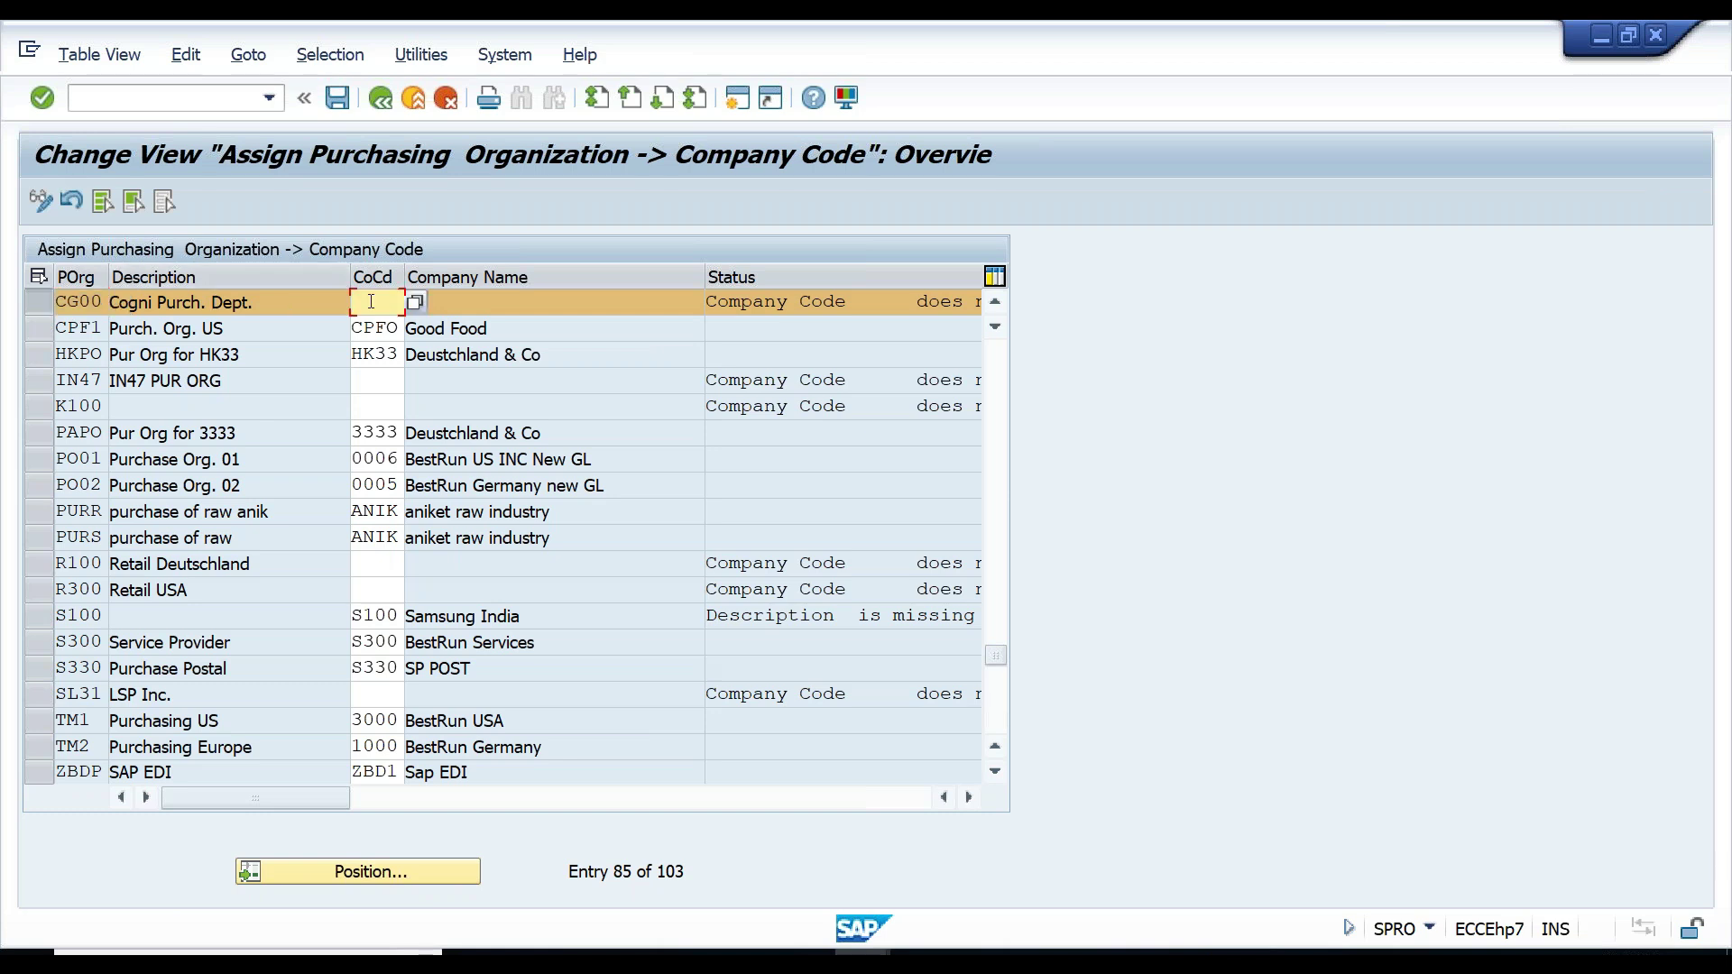
pyautogui.write('CG00')
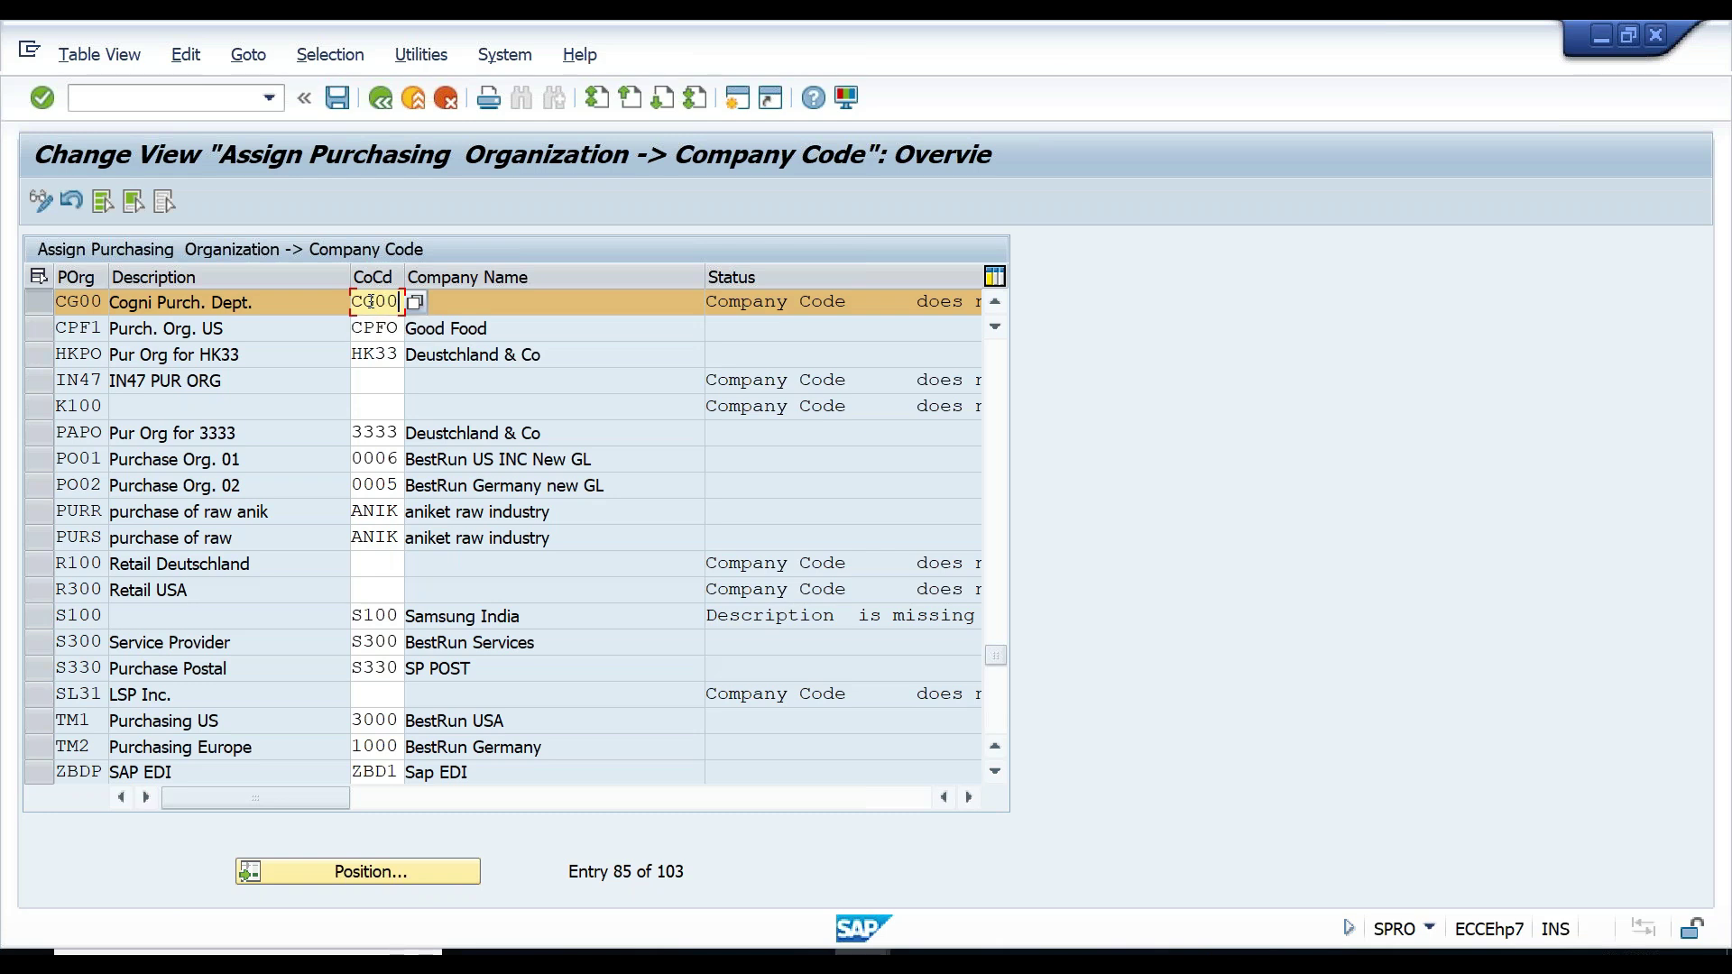
pyautogui.press('Return')
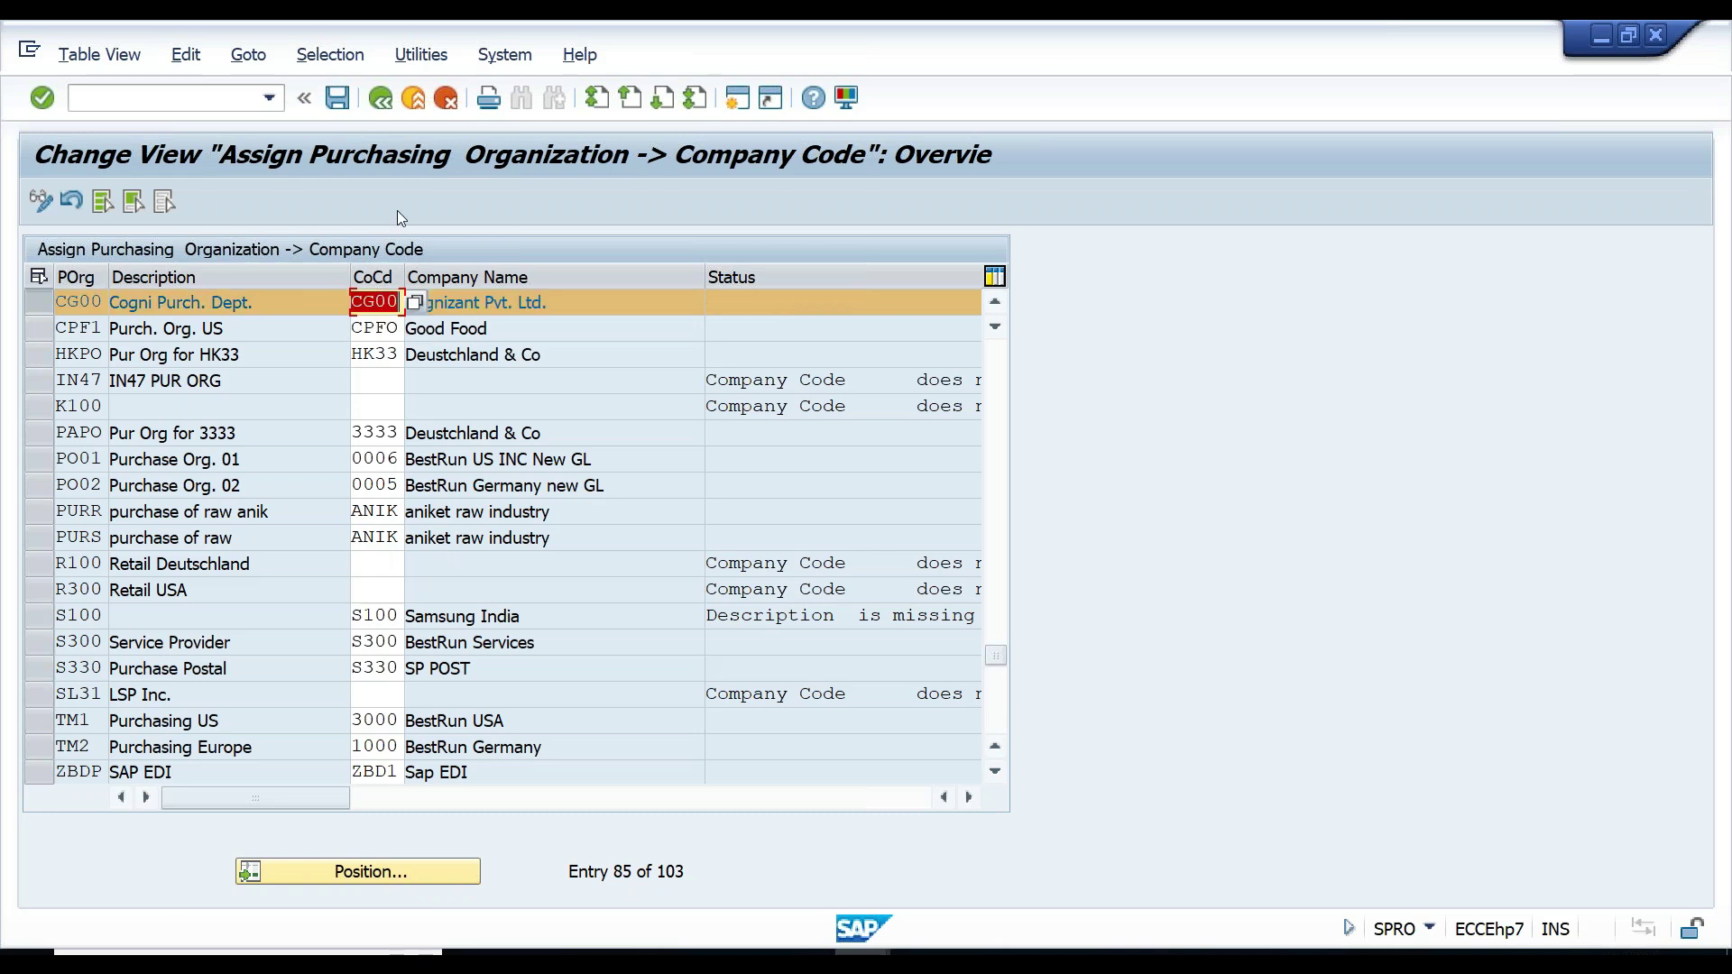
# - Save the assignment with a customizing request and go back to the IMG
pyautogui.click(338, 97)
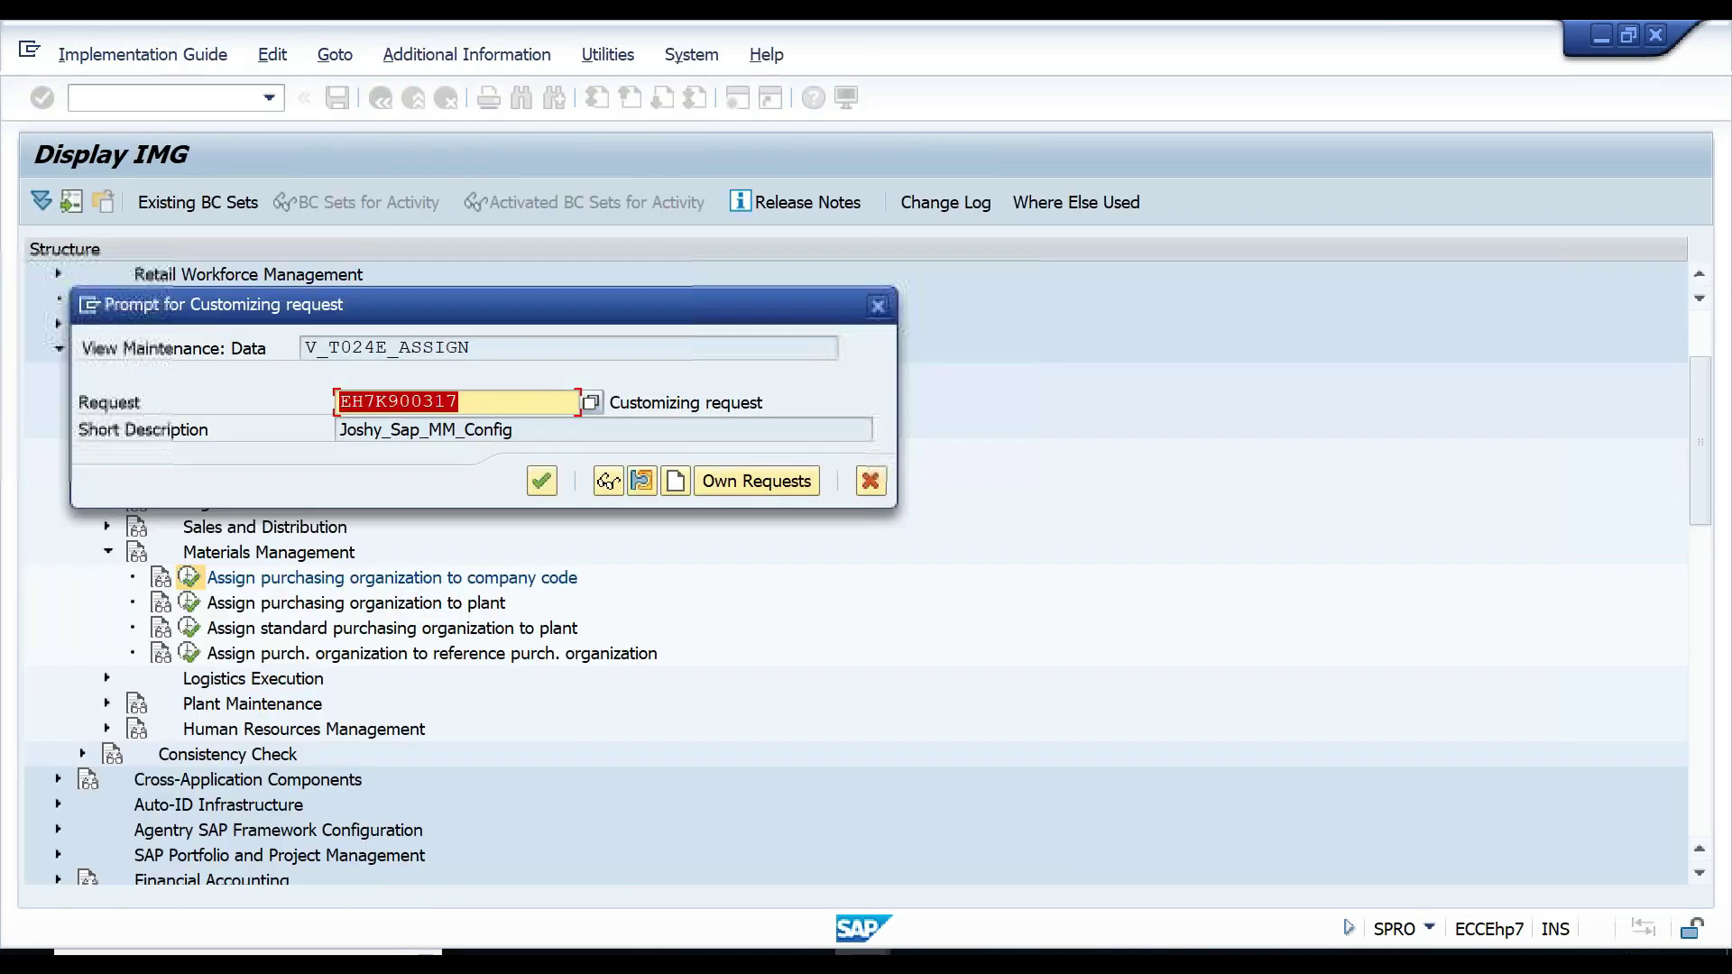
pyautogui.click(541, 481)
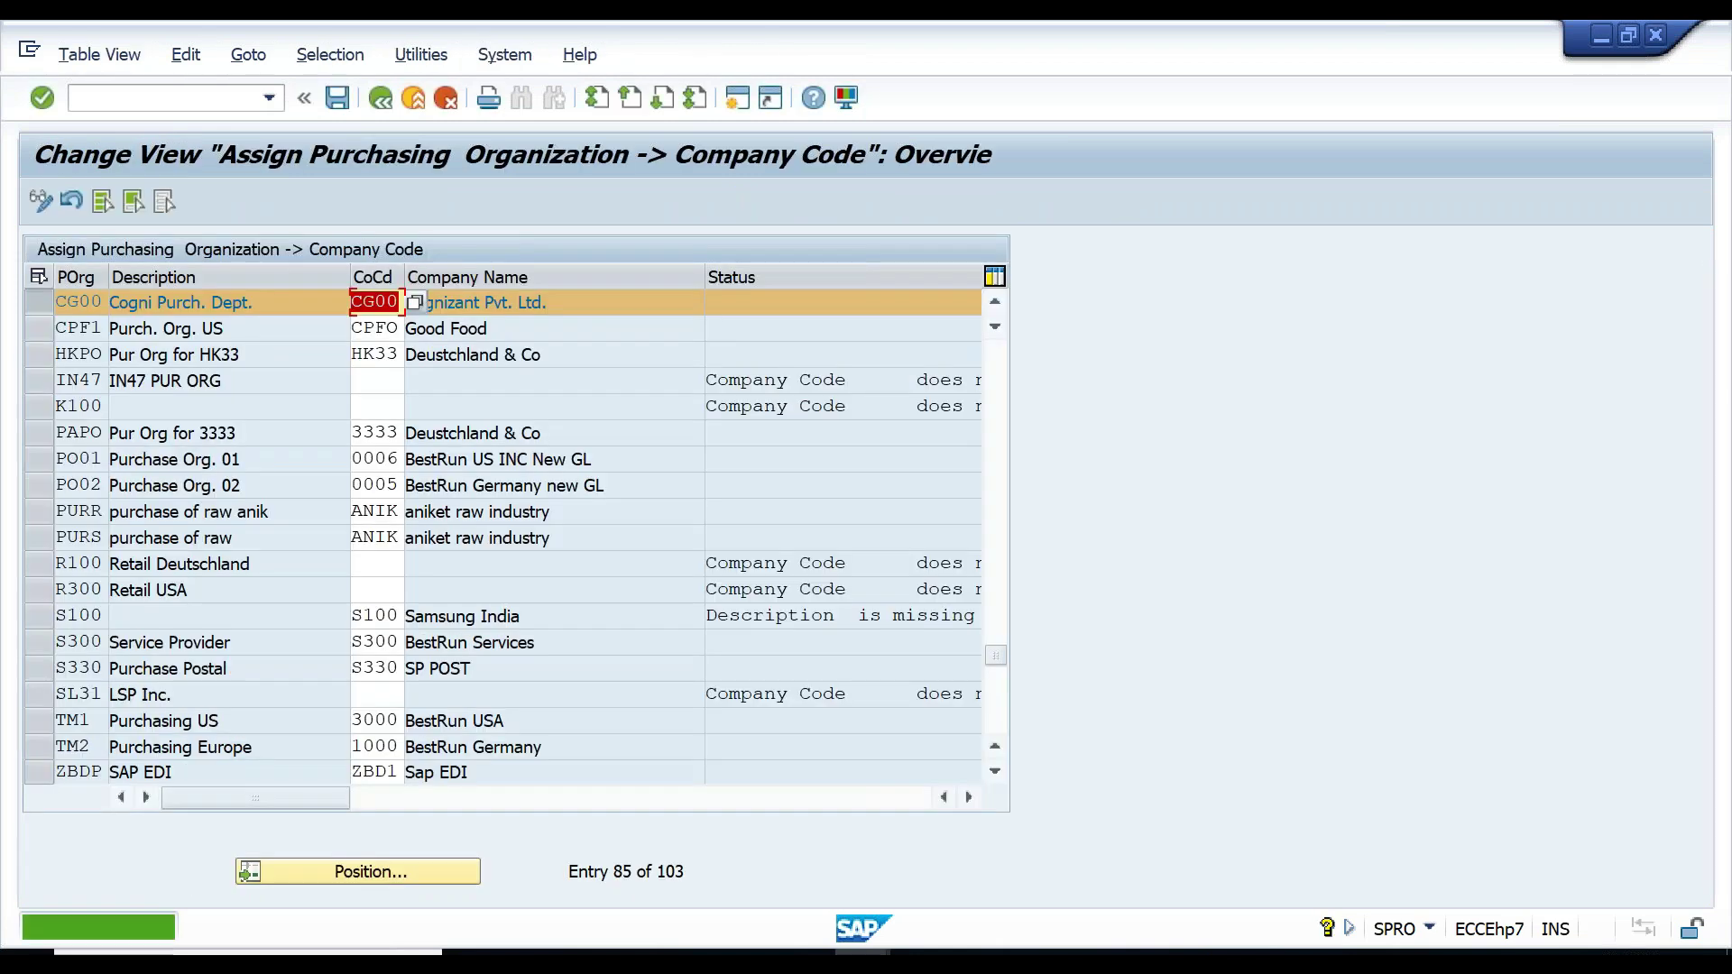
pyautogui.click(380, 99)
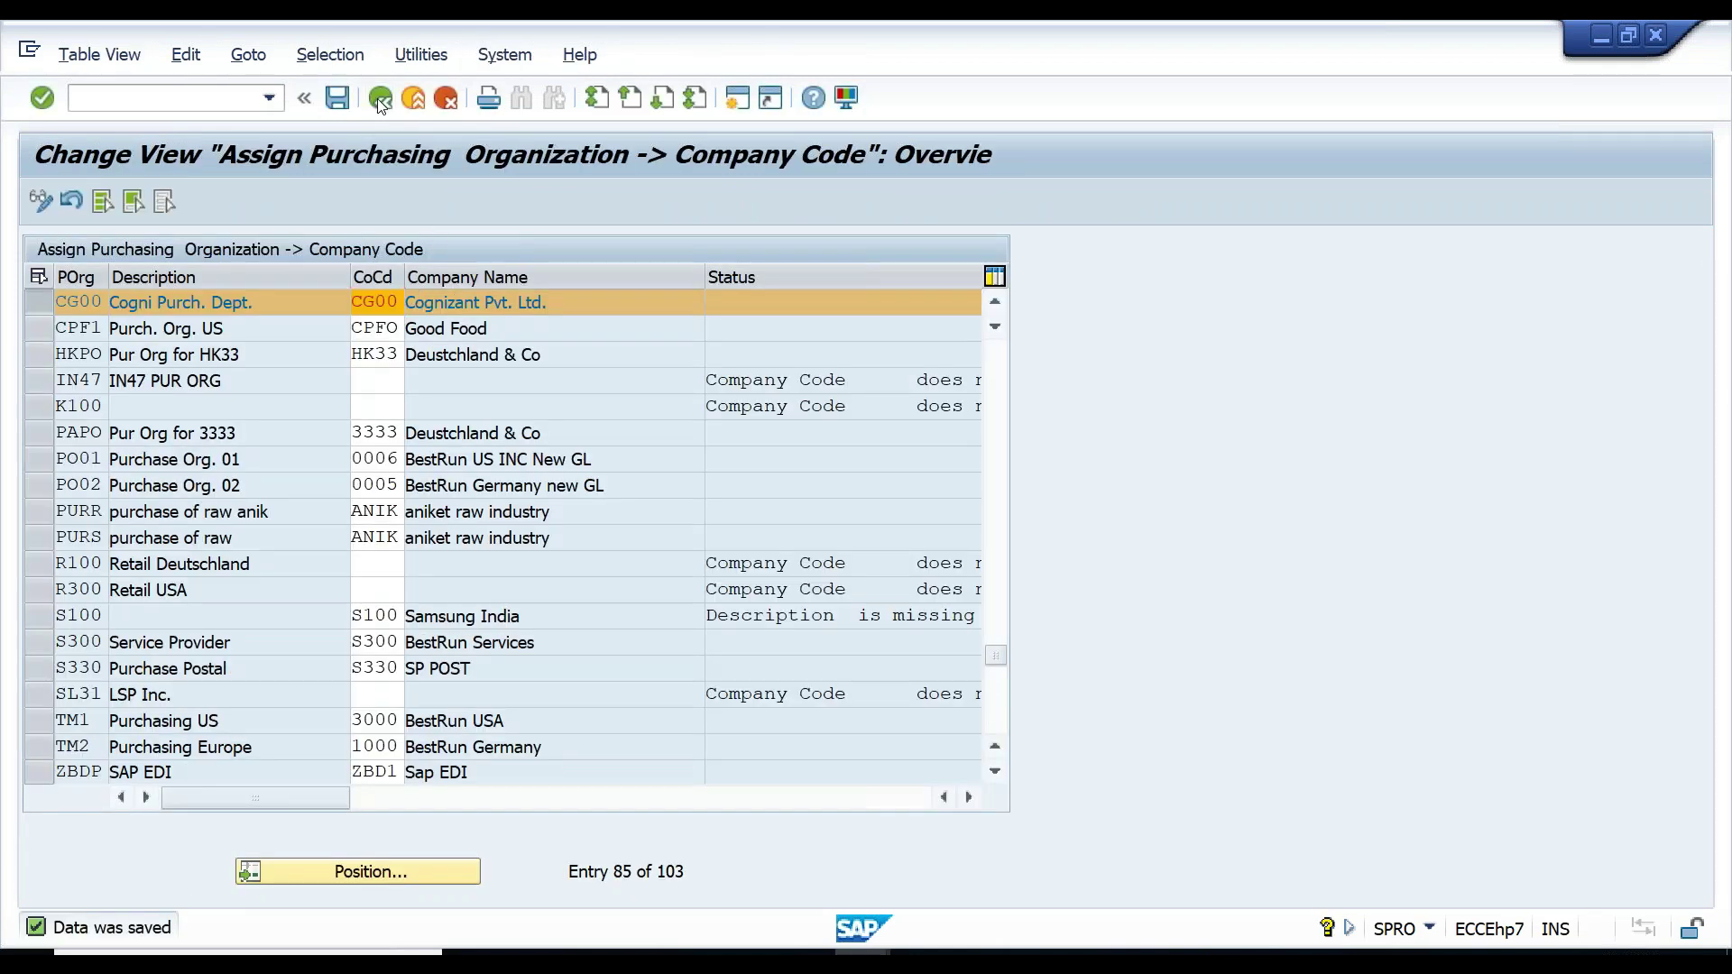
pyautogui.click(341, 606)
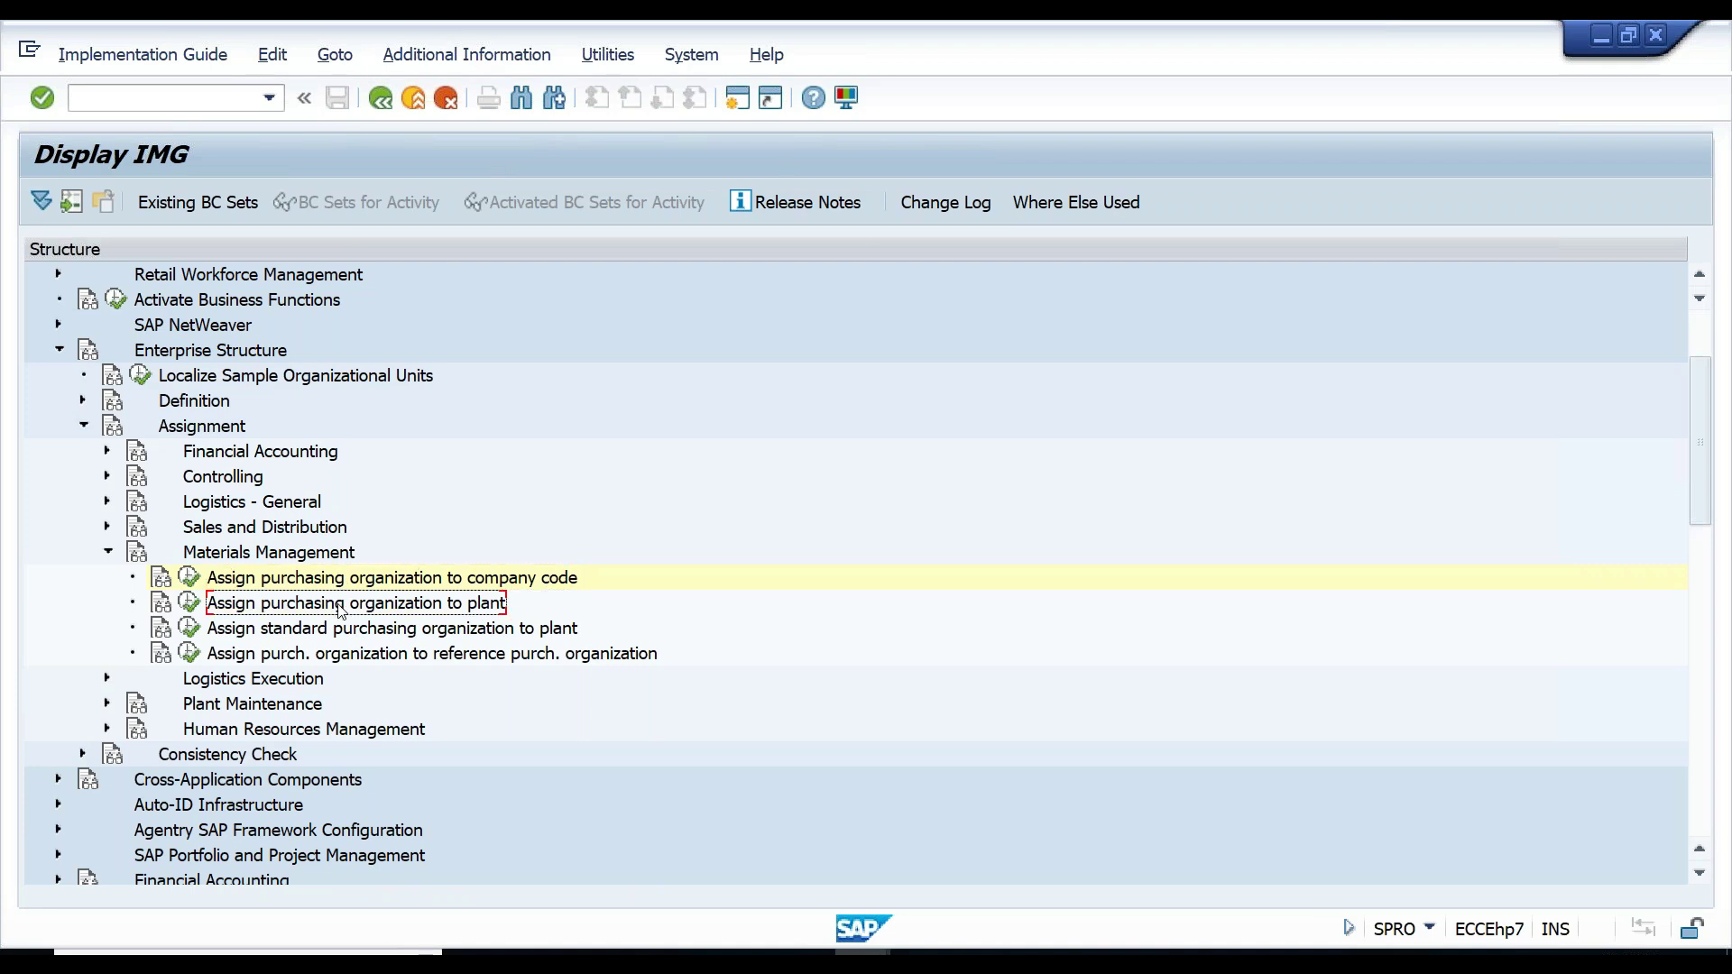
# - In the purchasing organization to plant table, add an entry CG00 with plant CG01
pyautogui.click(189, 603)
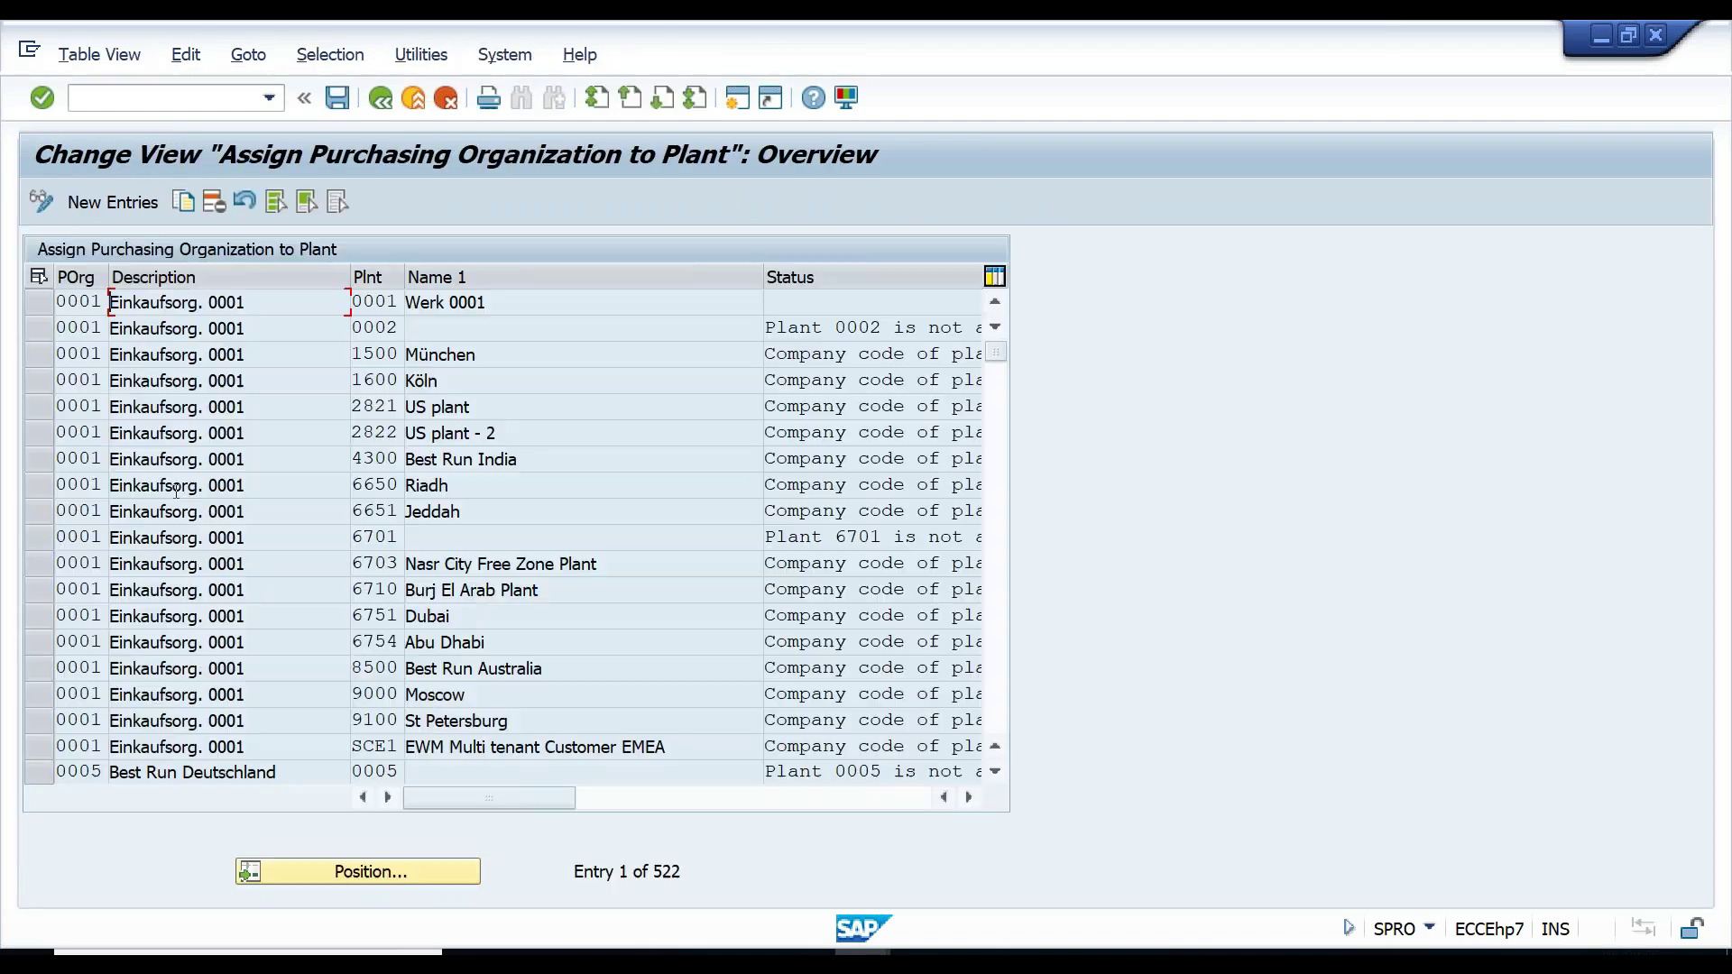
pyautogui.click(109, 200)
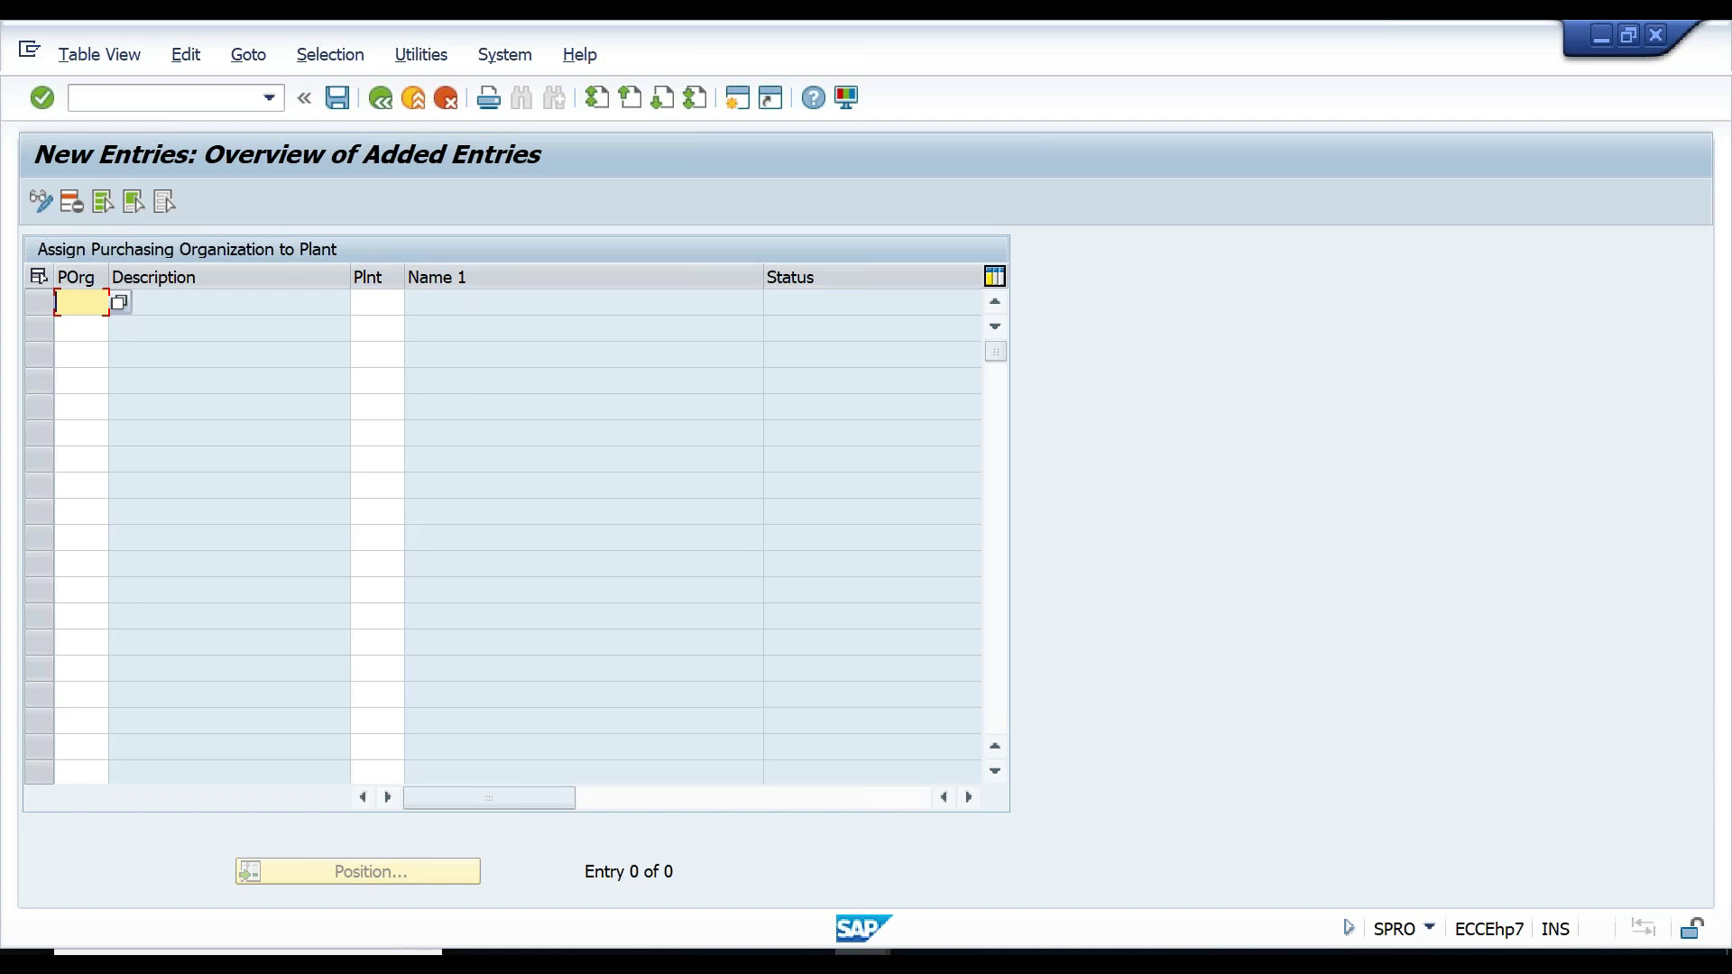
pyautogui.write('CG00')
pyautogui.press('Tab')
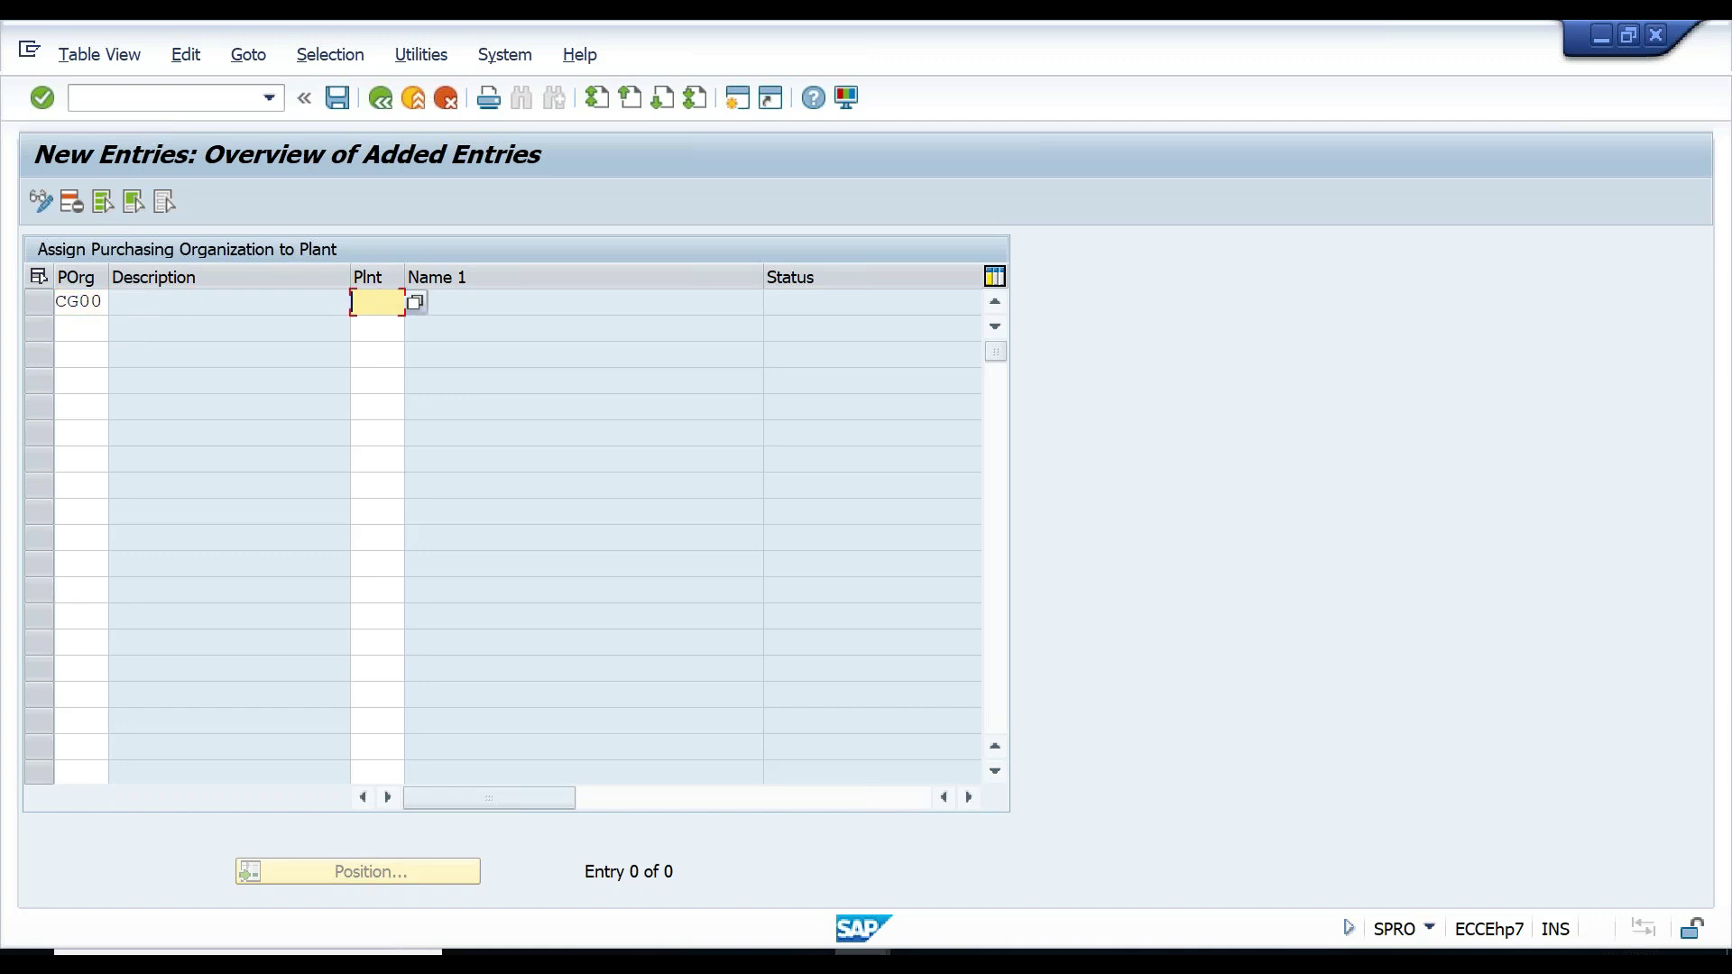
pyautogui.write('CG01')
# - Add a second entry CG00 with plant CG02, correcting the duplicated CG01
pyautogui.press('Tab')
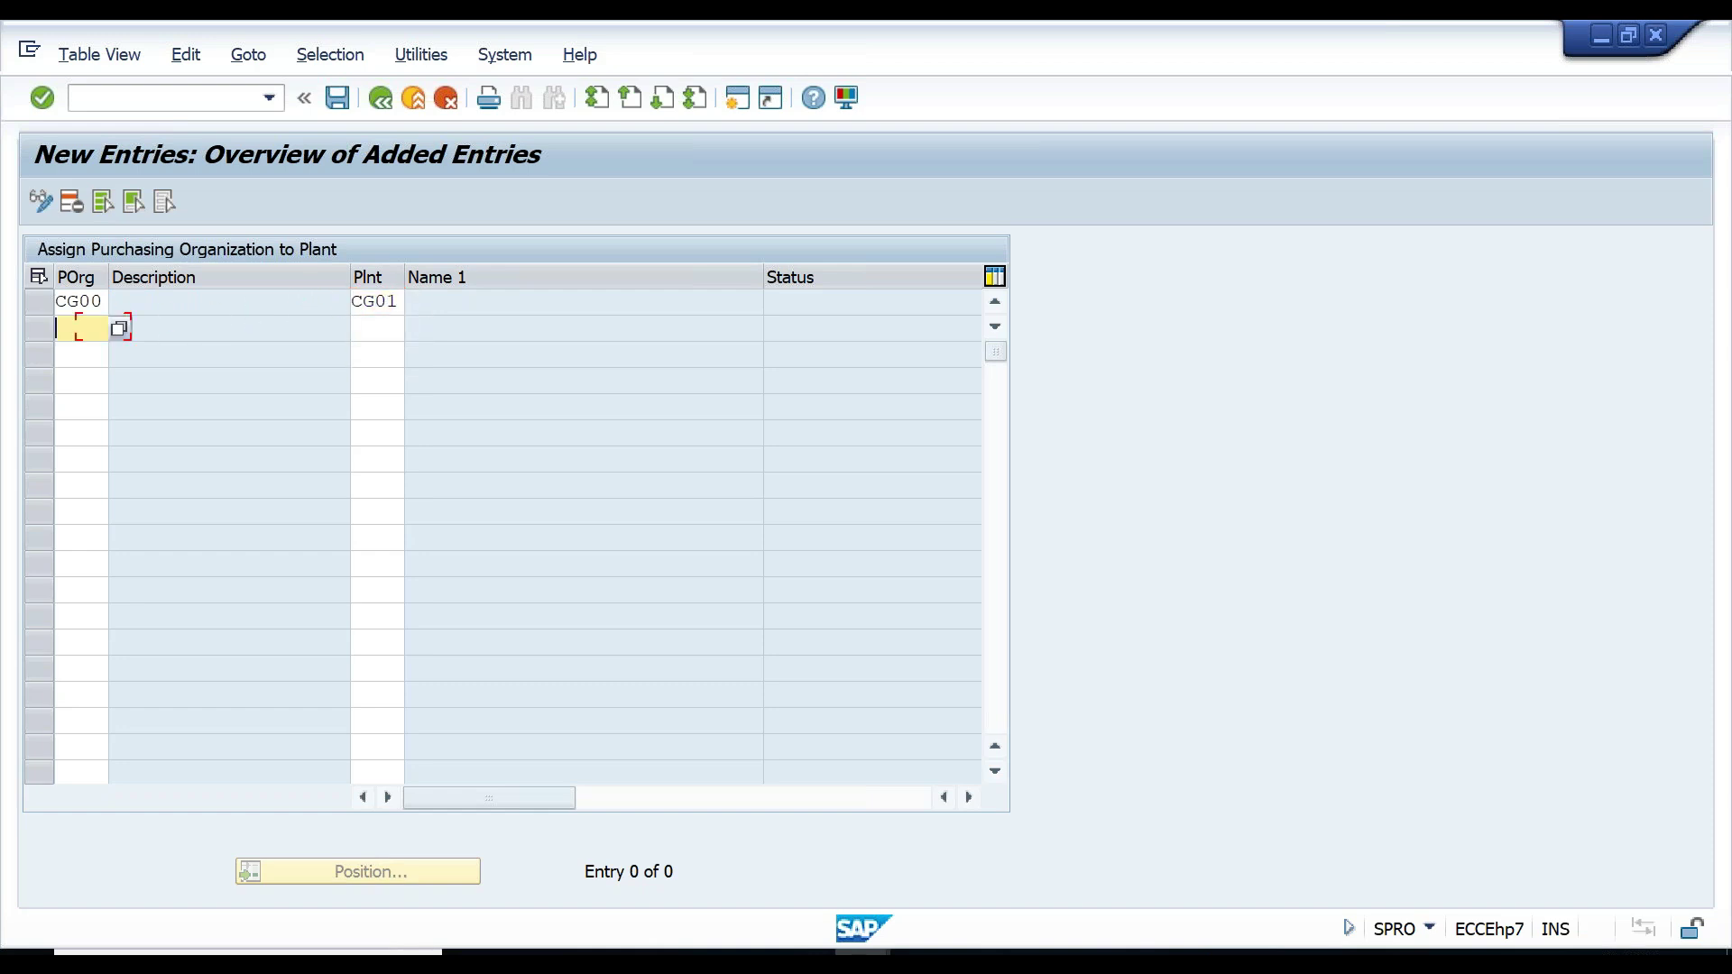
pyautogui.write('CG00')
pyautogui.press('Tab')
pyautogui.write('CG01')
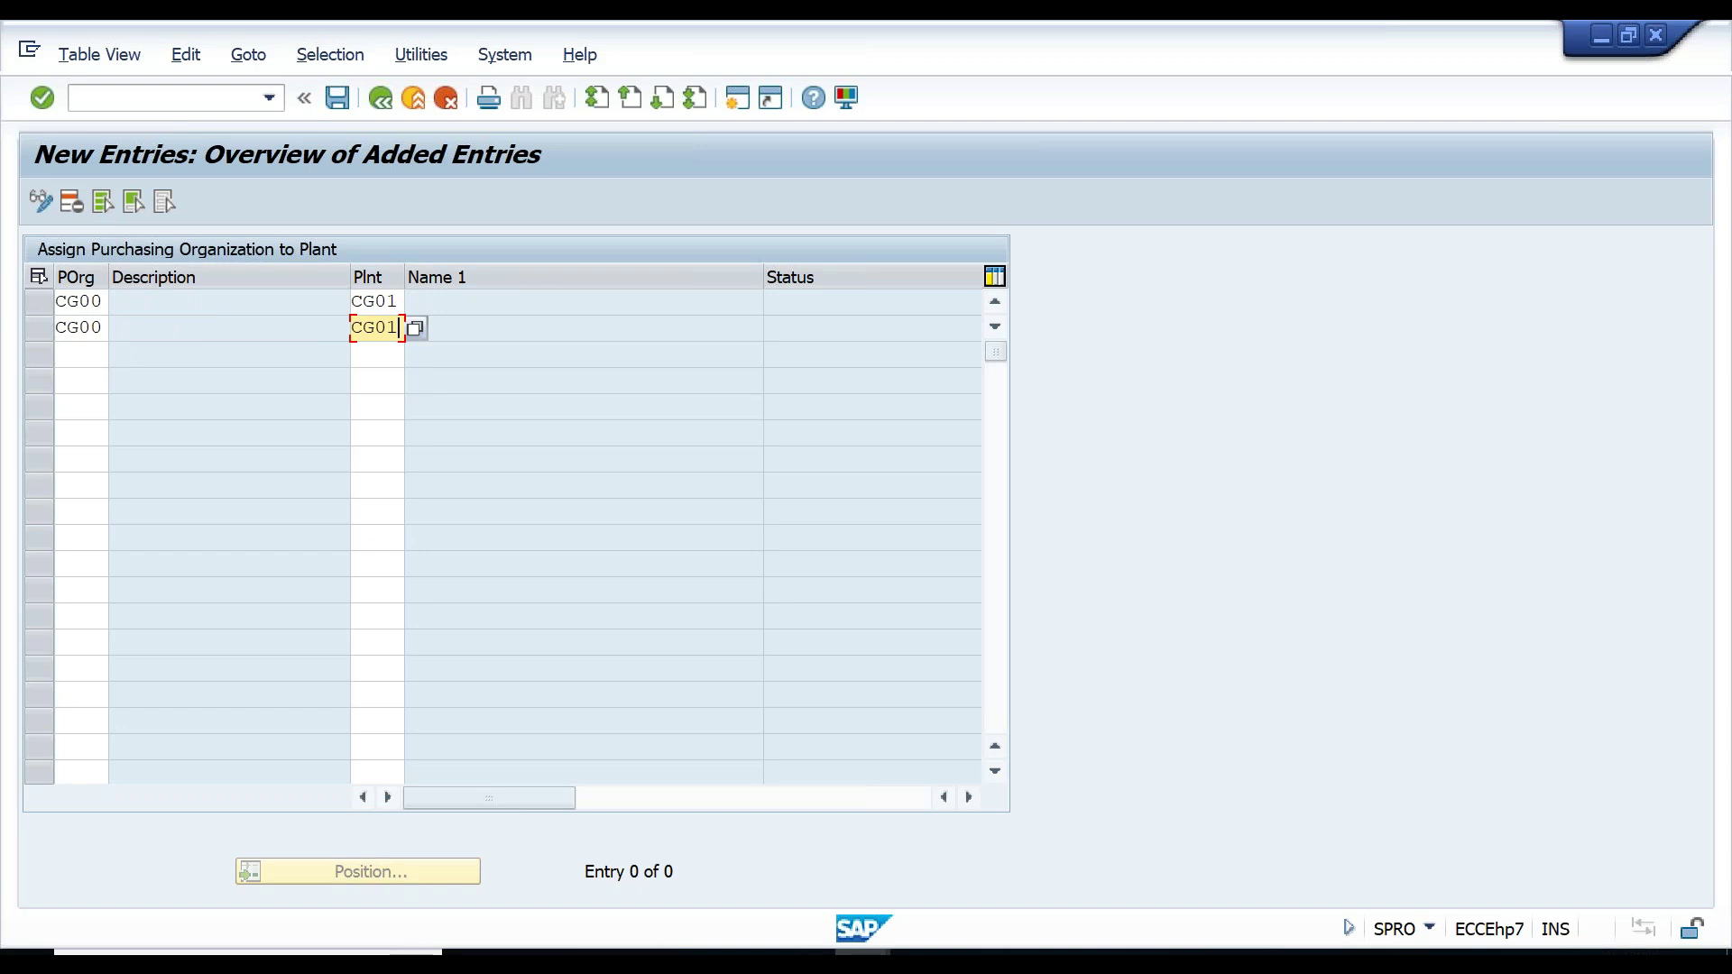
pyautogui.press('Return')
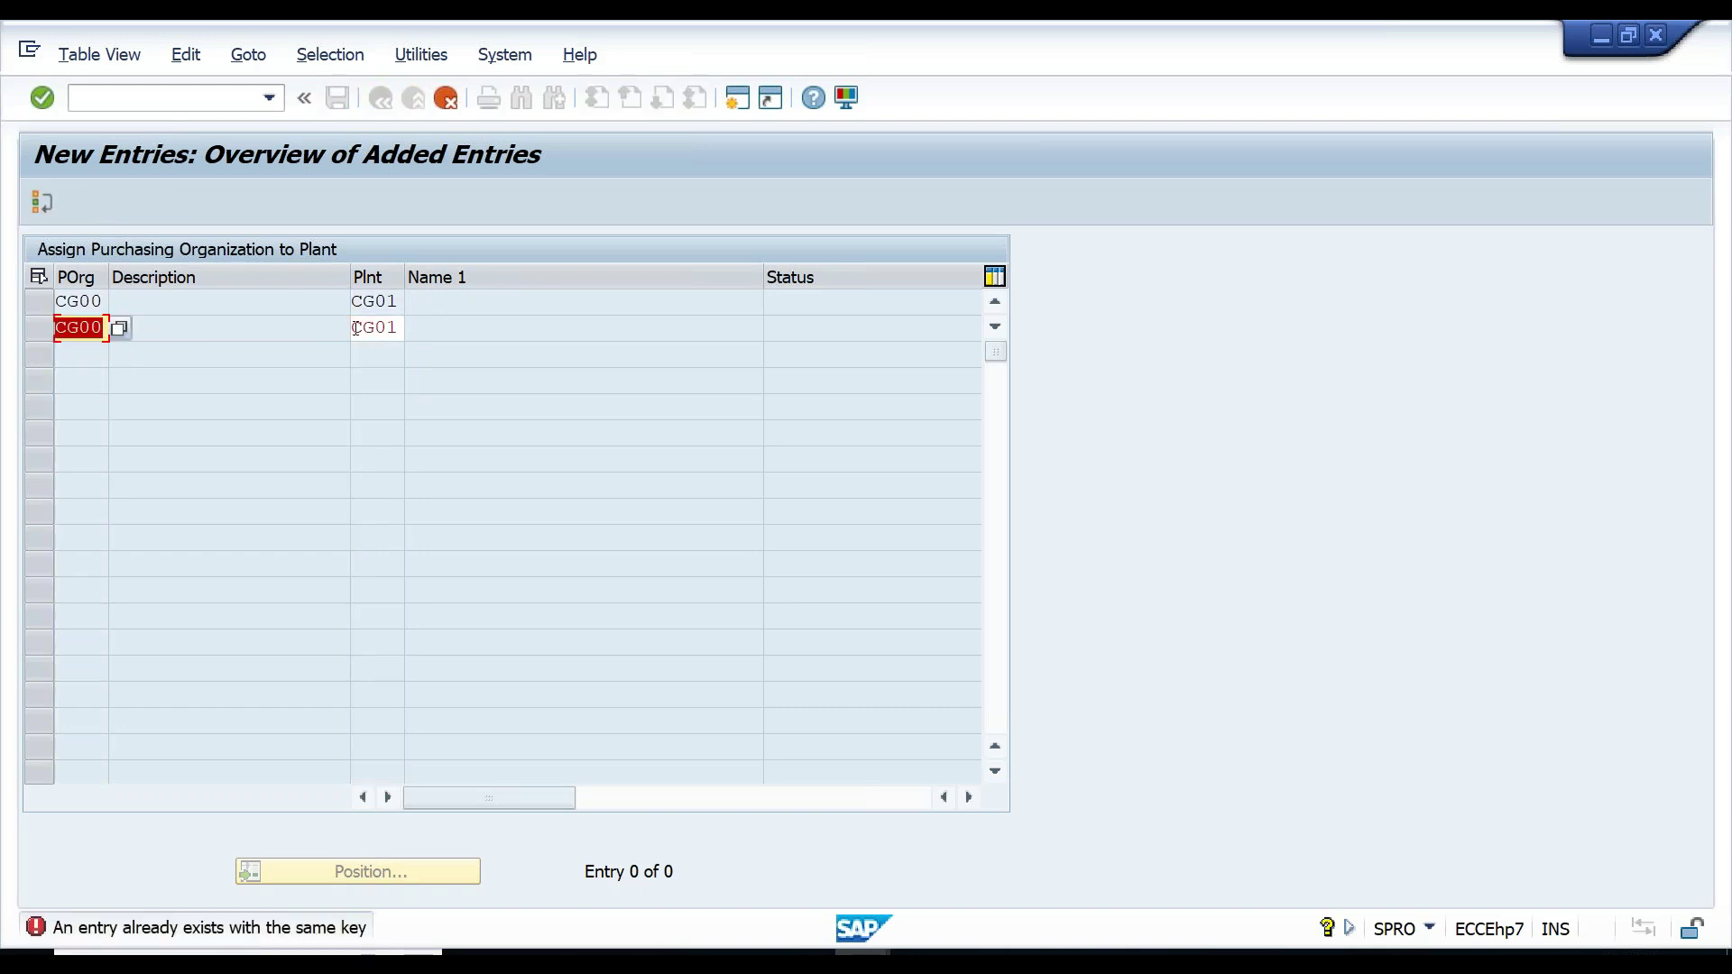
pyautogui.doubleClick(401, 325)
pyautogui.write('CG02')
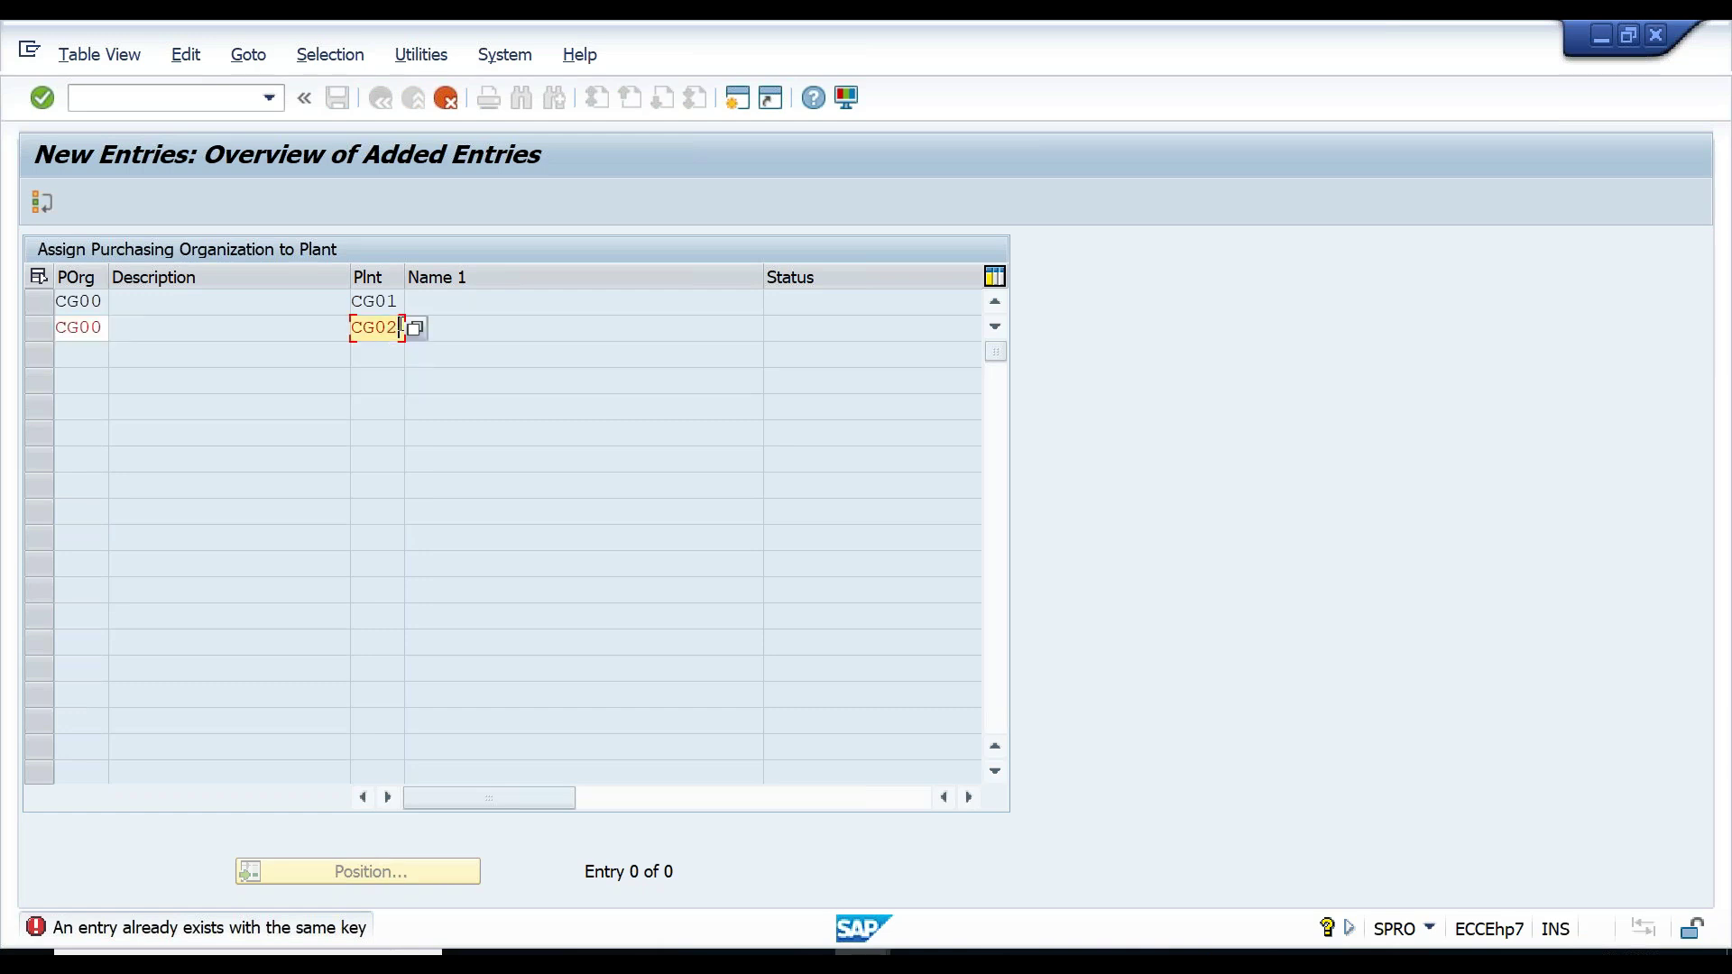
pyautogui.press('Return')
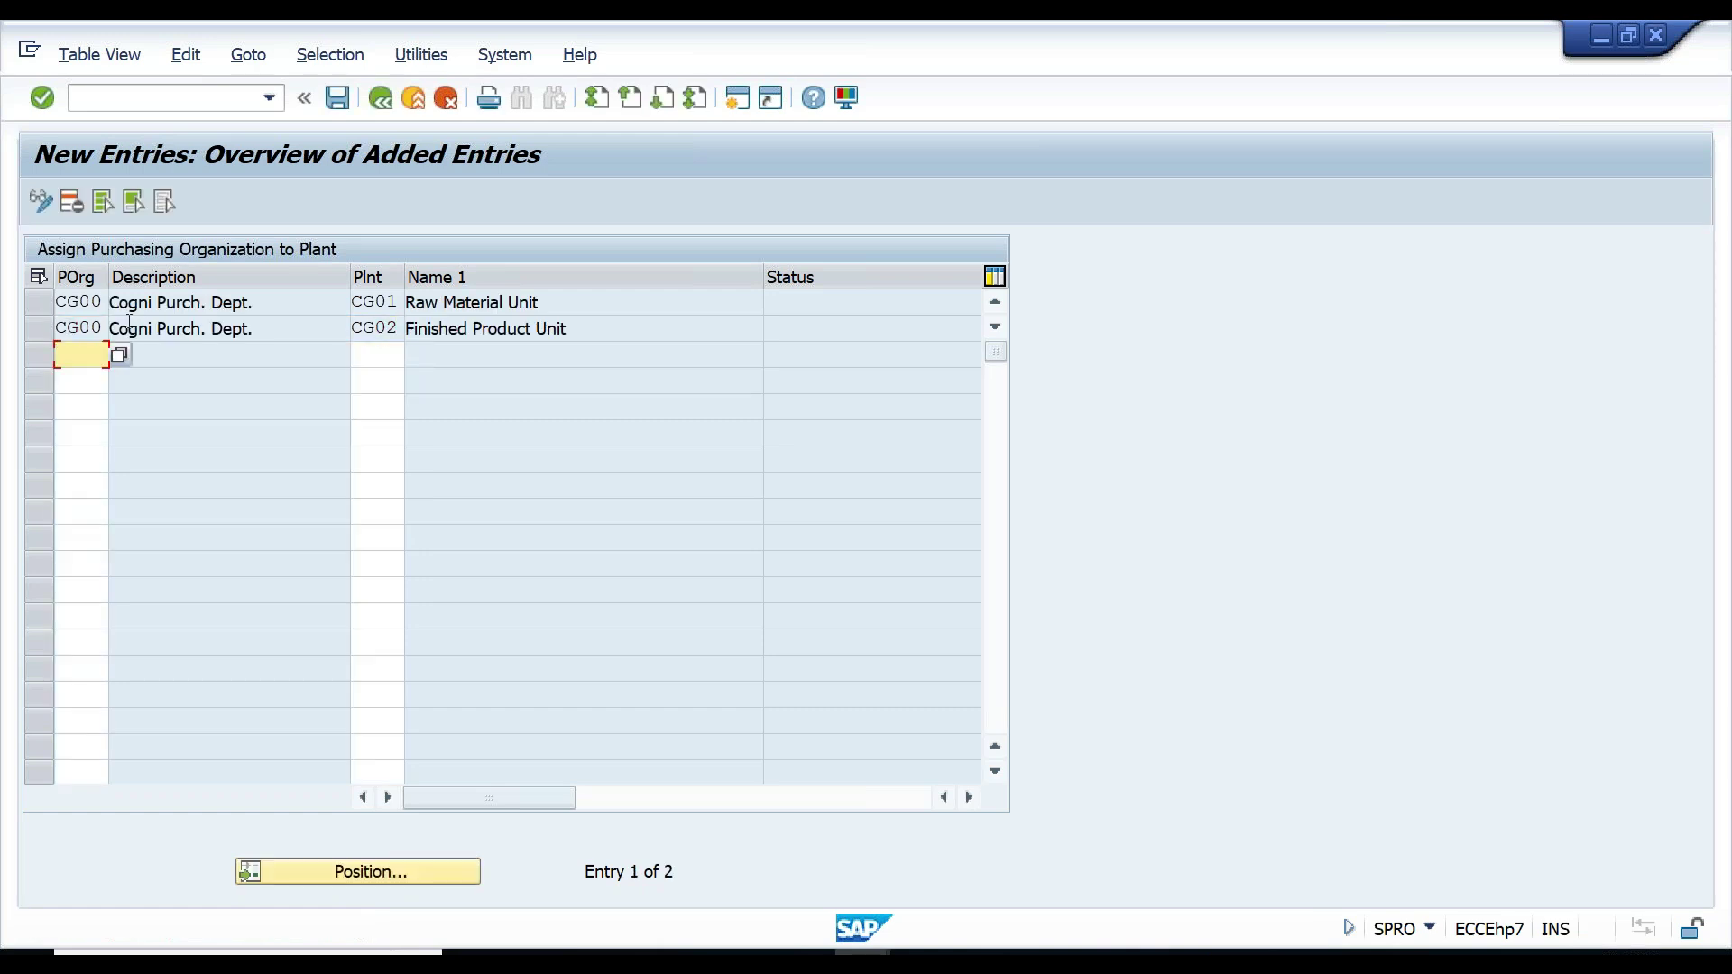
# - Save both plant assignments with a customizing request and return to the IMG
pyautogui.click(337, 97)
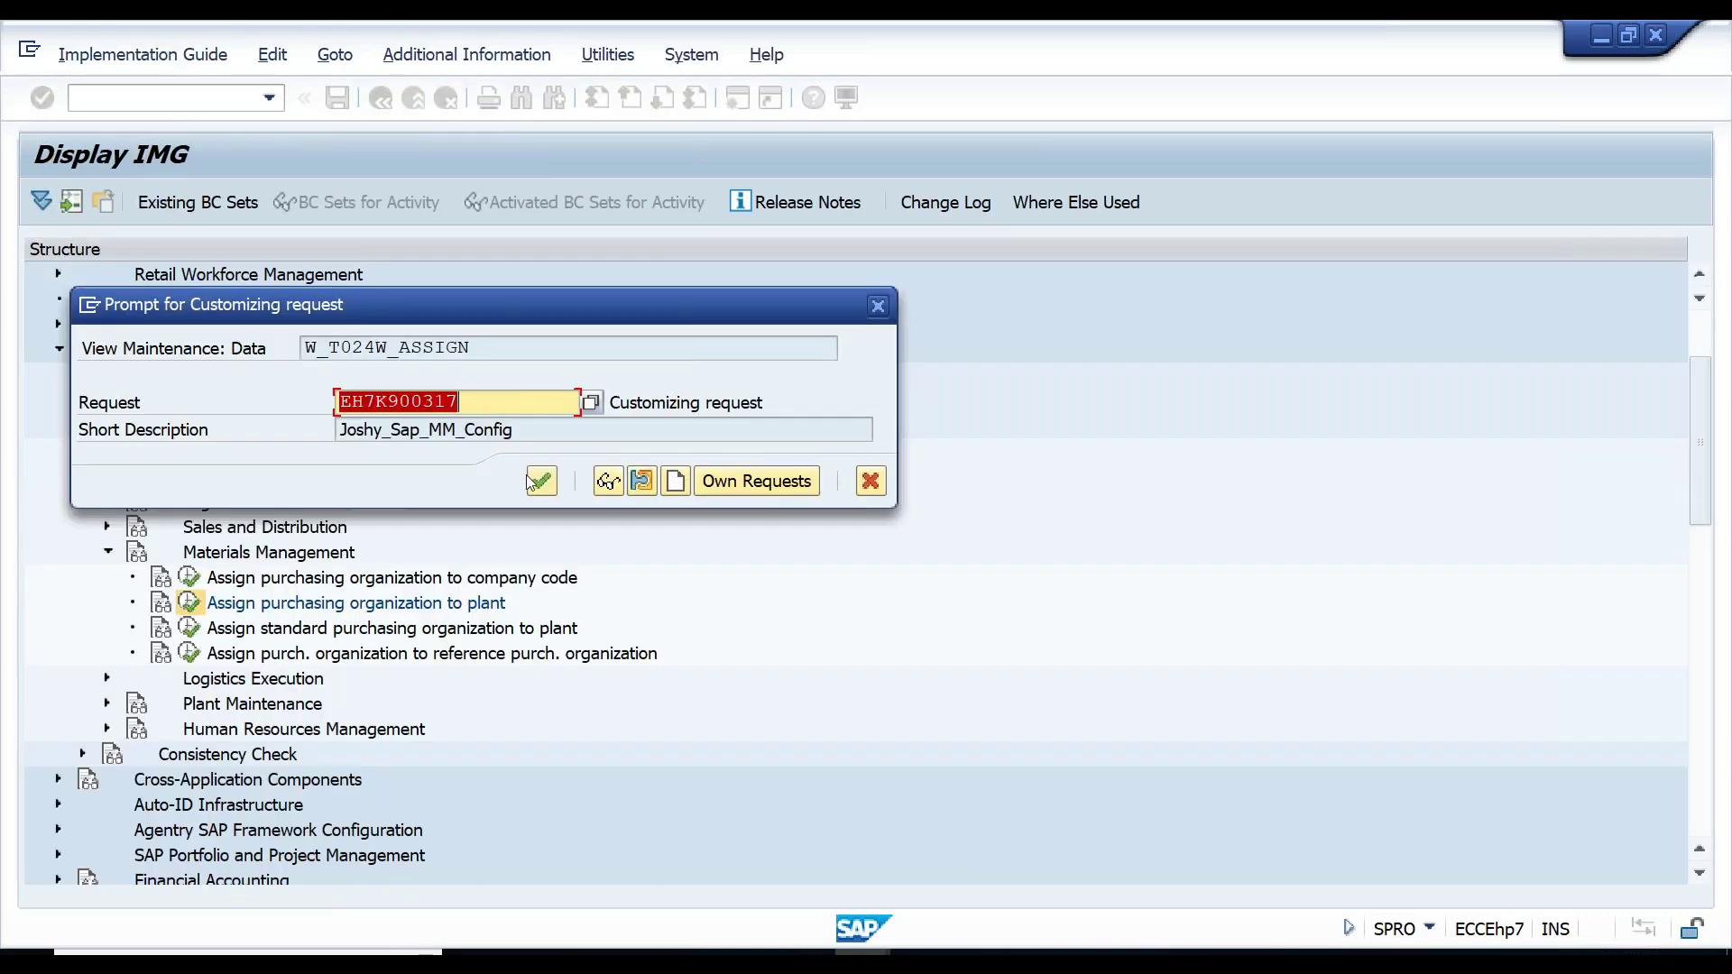
pyautogui.click(540, 481)
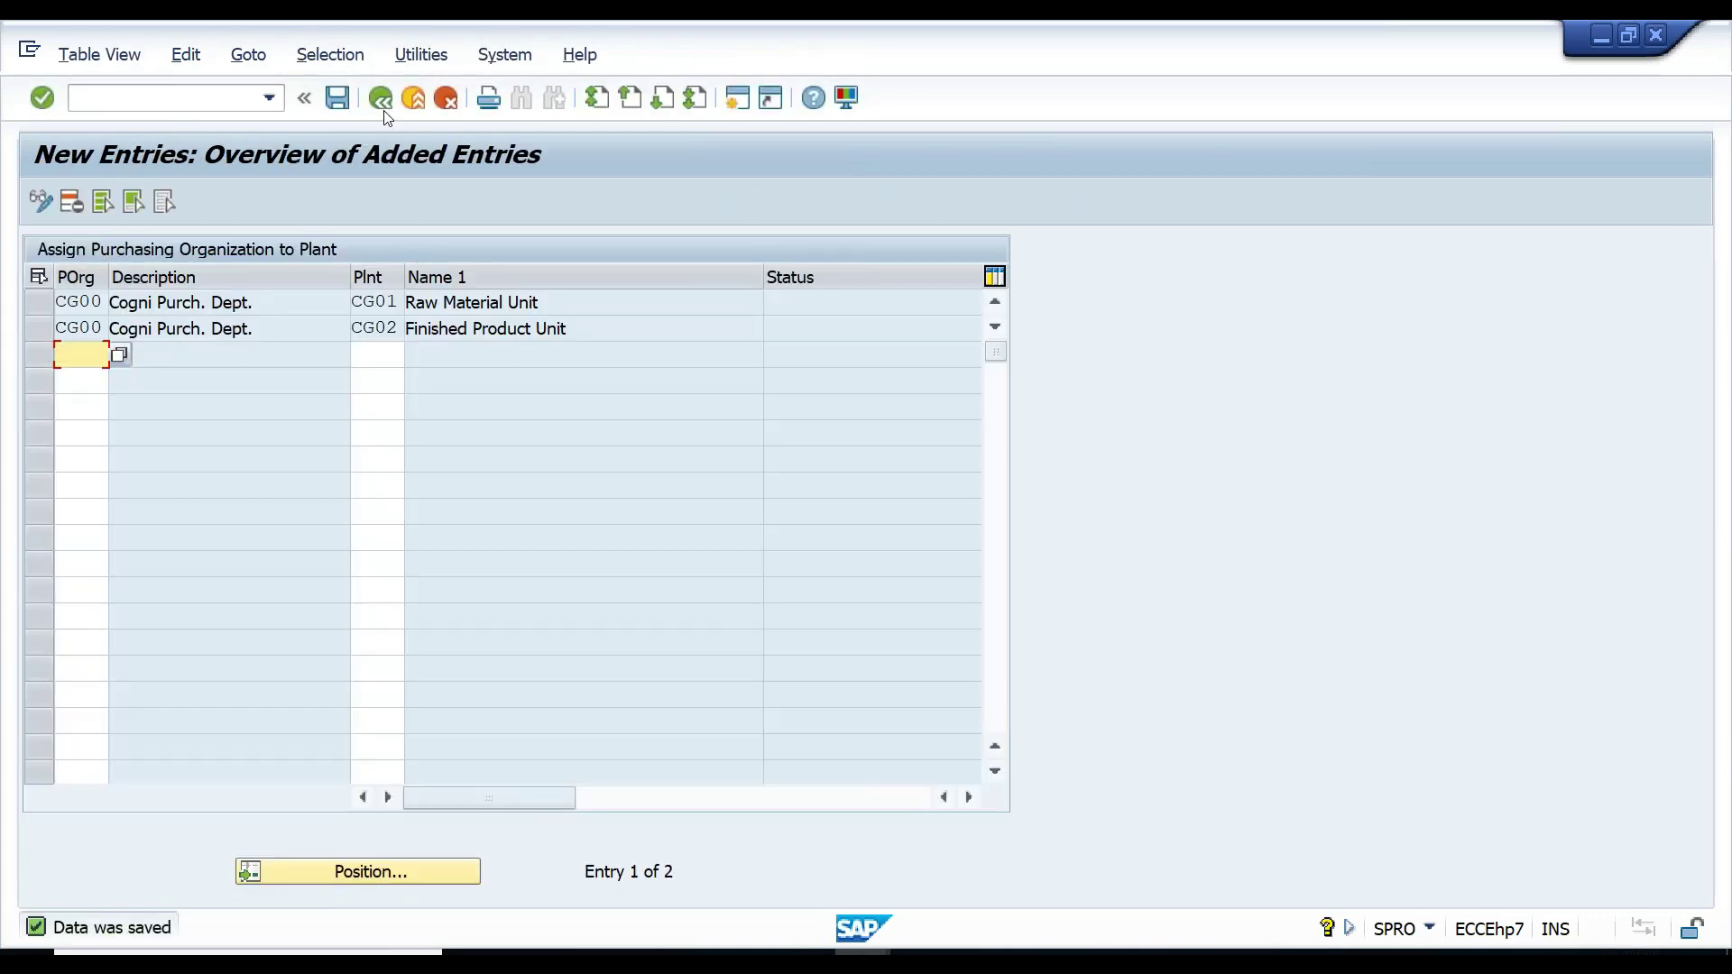
pyautogui.click(382, 109)
pyautogui.click(382, 108)
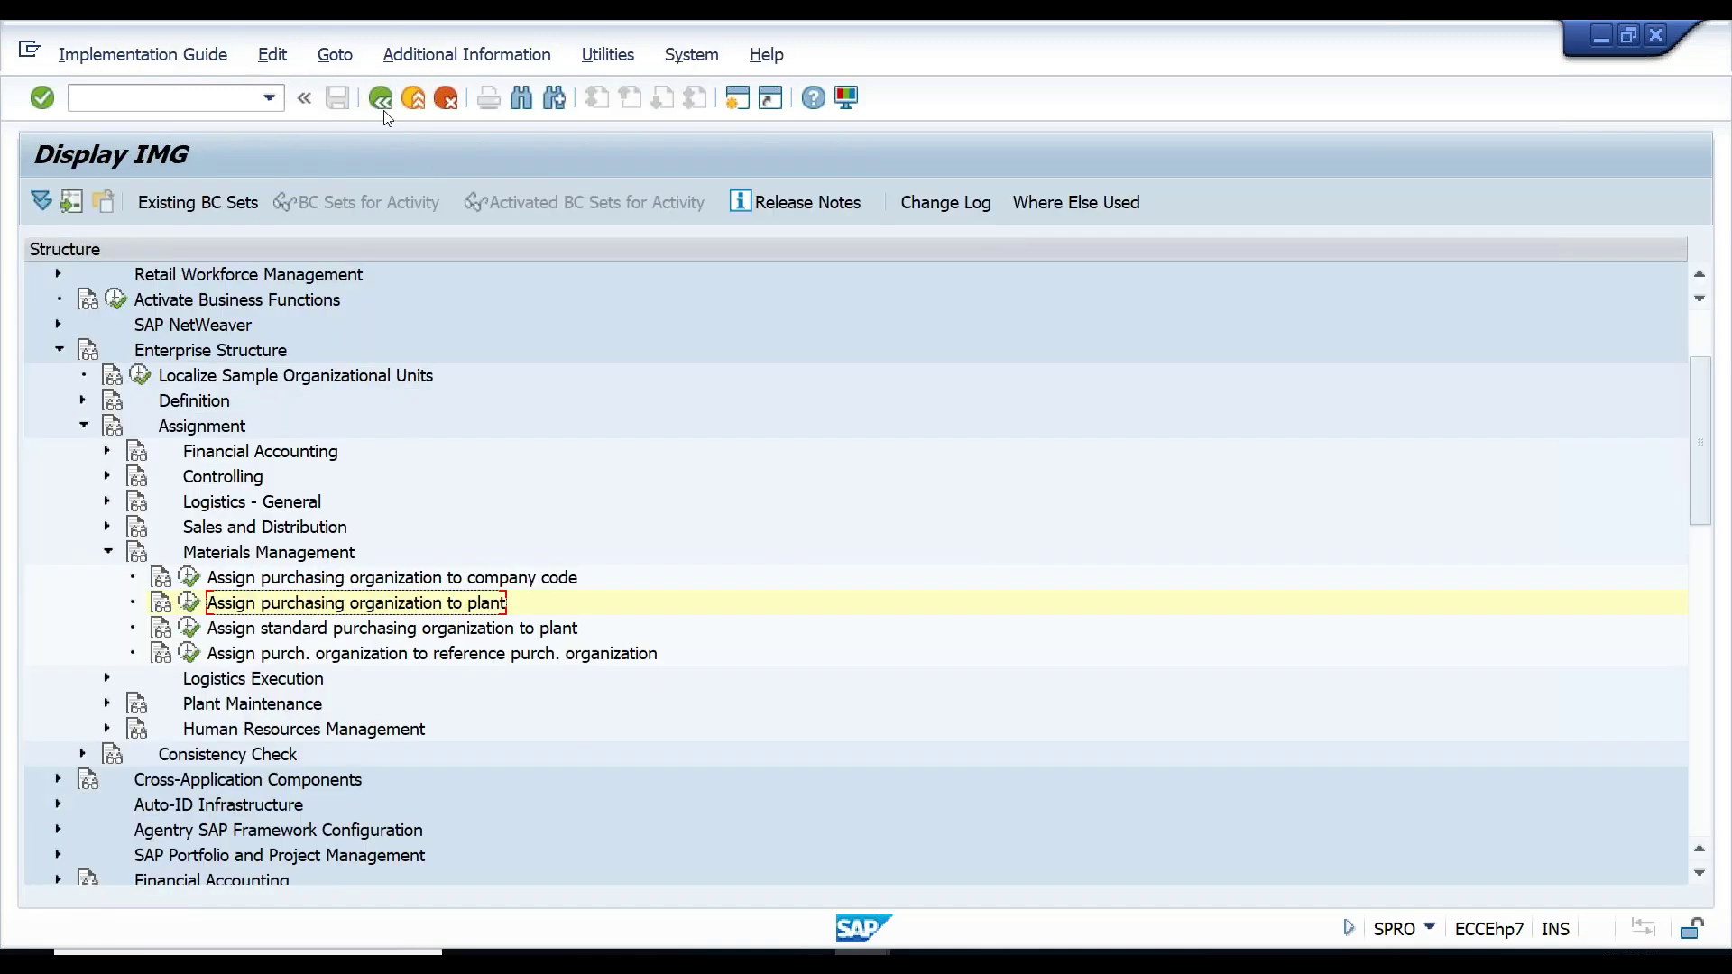
pyautogui.click(350, 630)
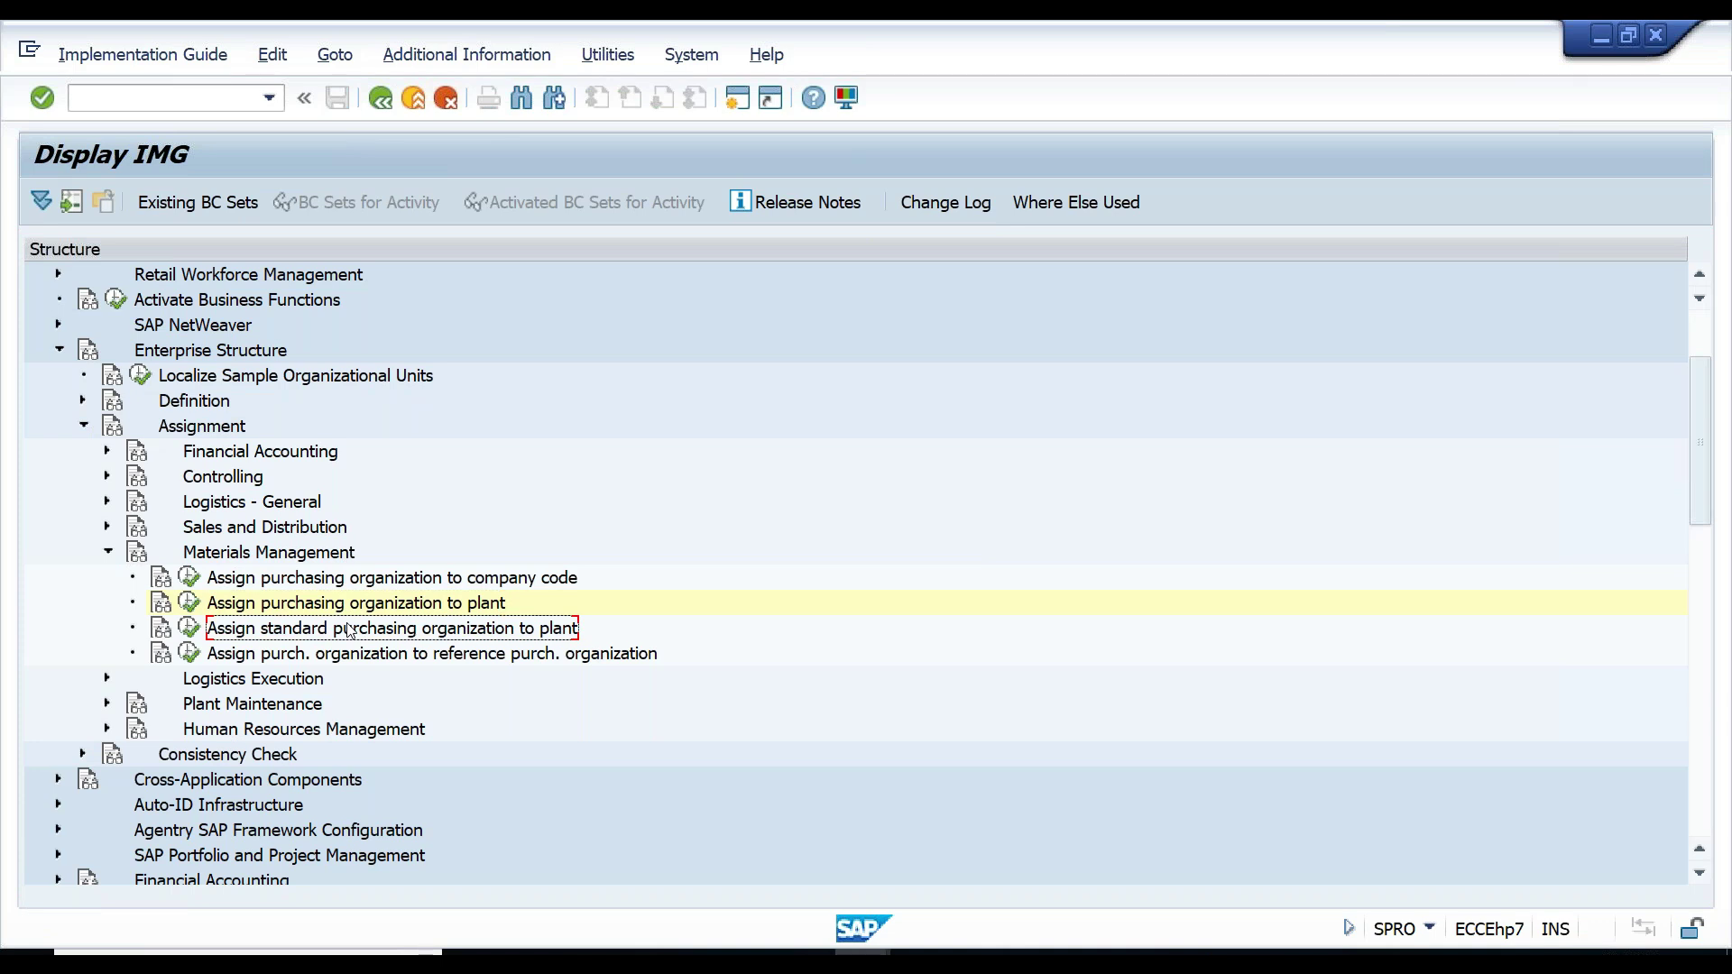
pyautogui.press('Down')
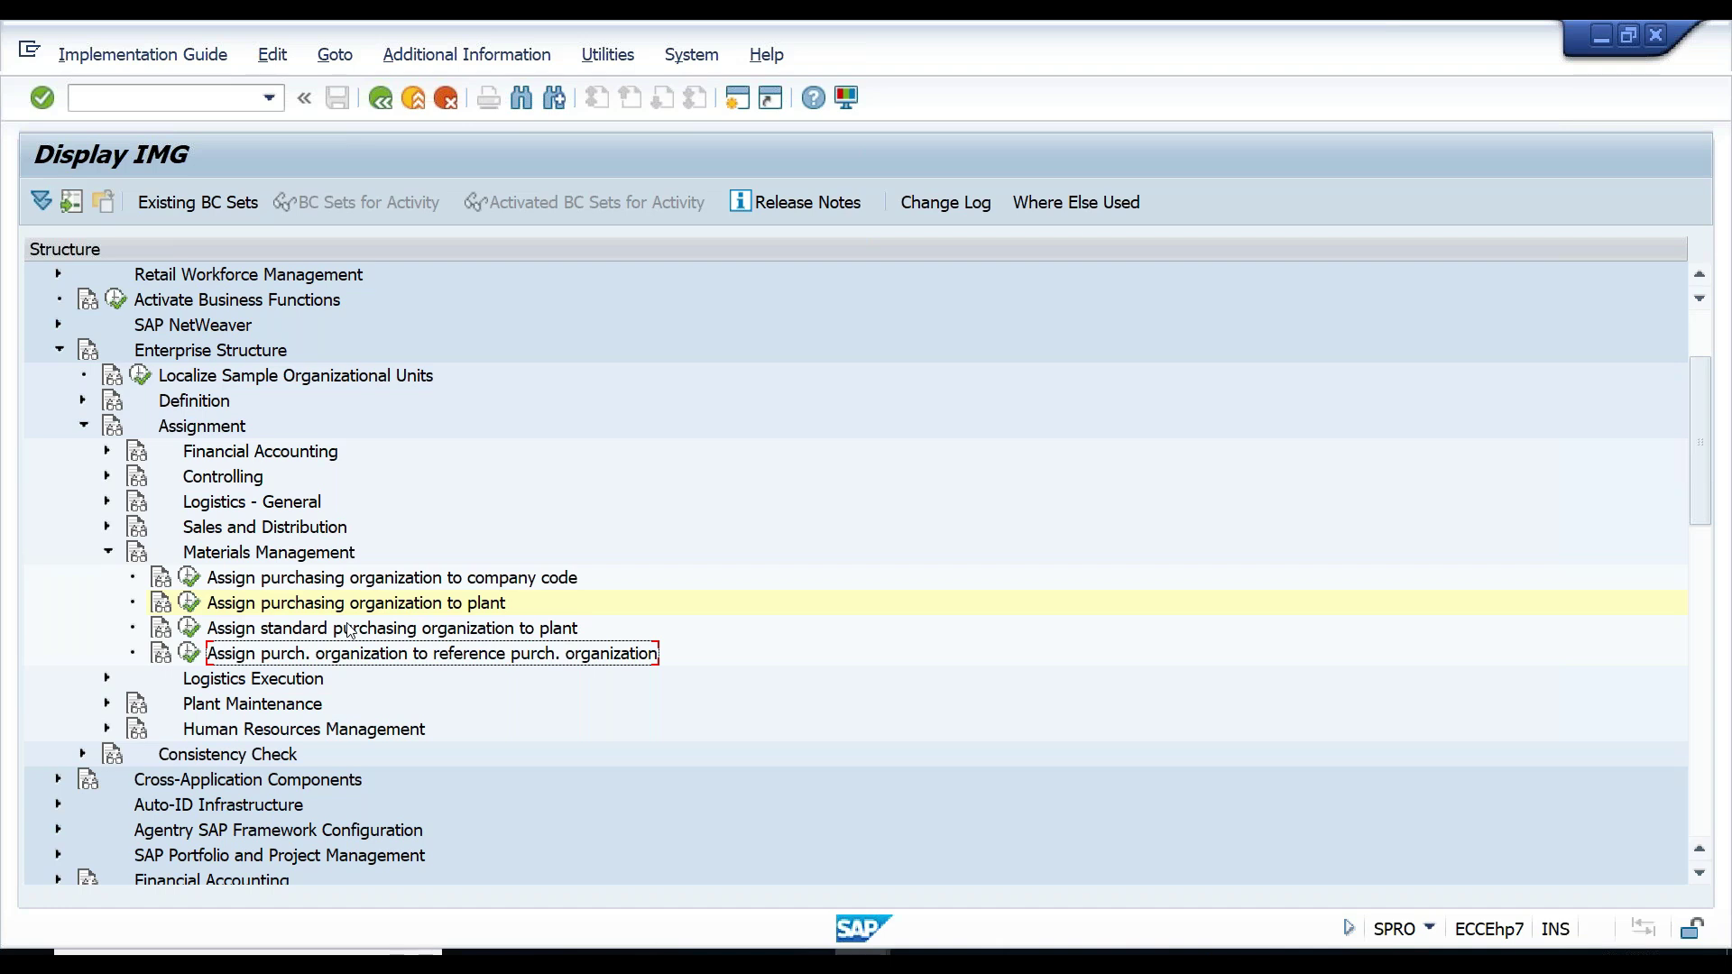
pyautogui.press('Up')
pyautogui.press('Down')
pyautogui.press('Up')
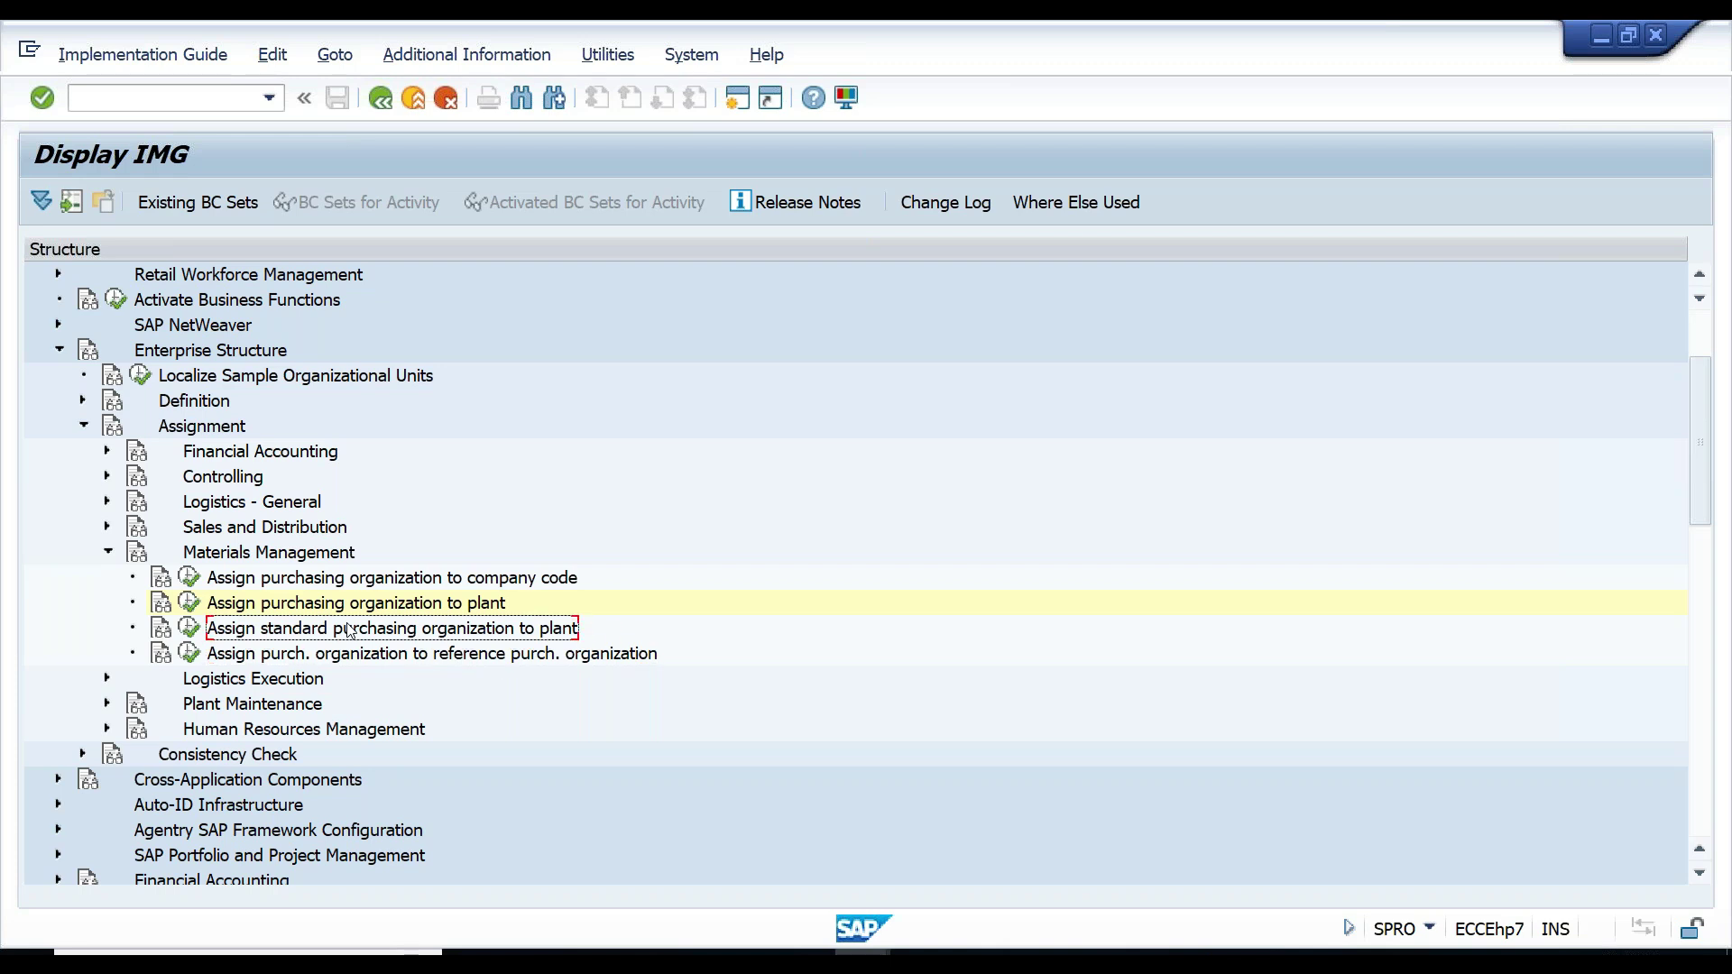
pyautogui.press('Down')
pyautogui.press('Up')
pyautogui.press('Down')
pyautogui.press('Up')
pyautogui.press('Down')
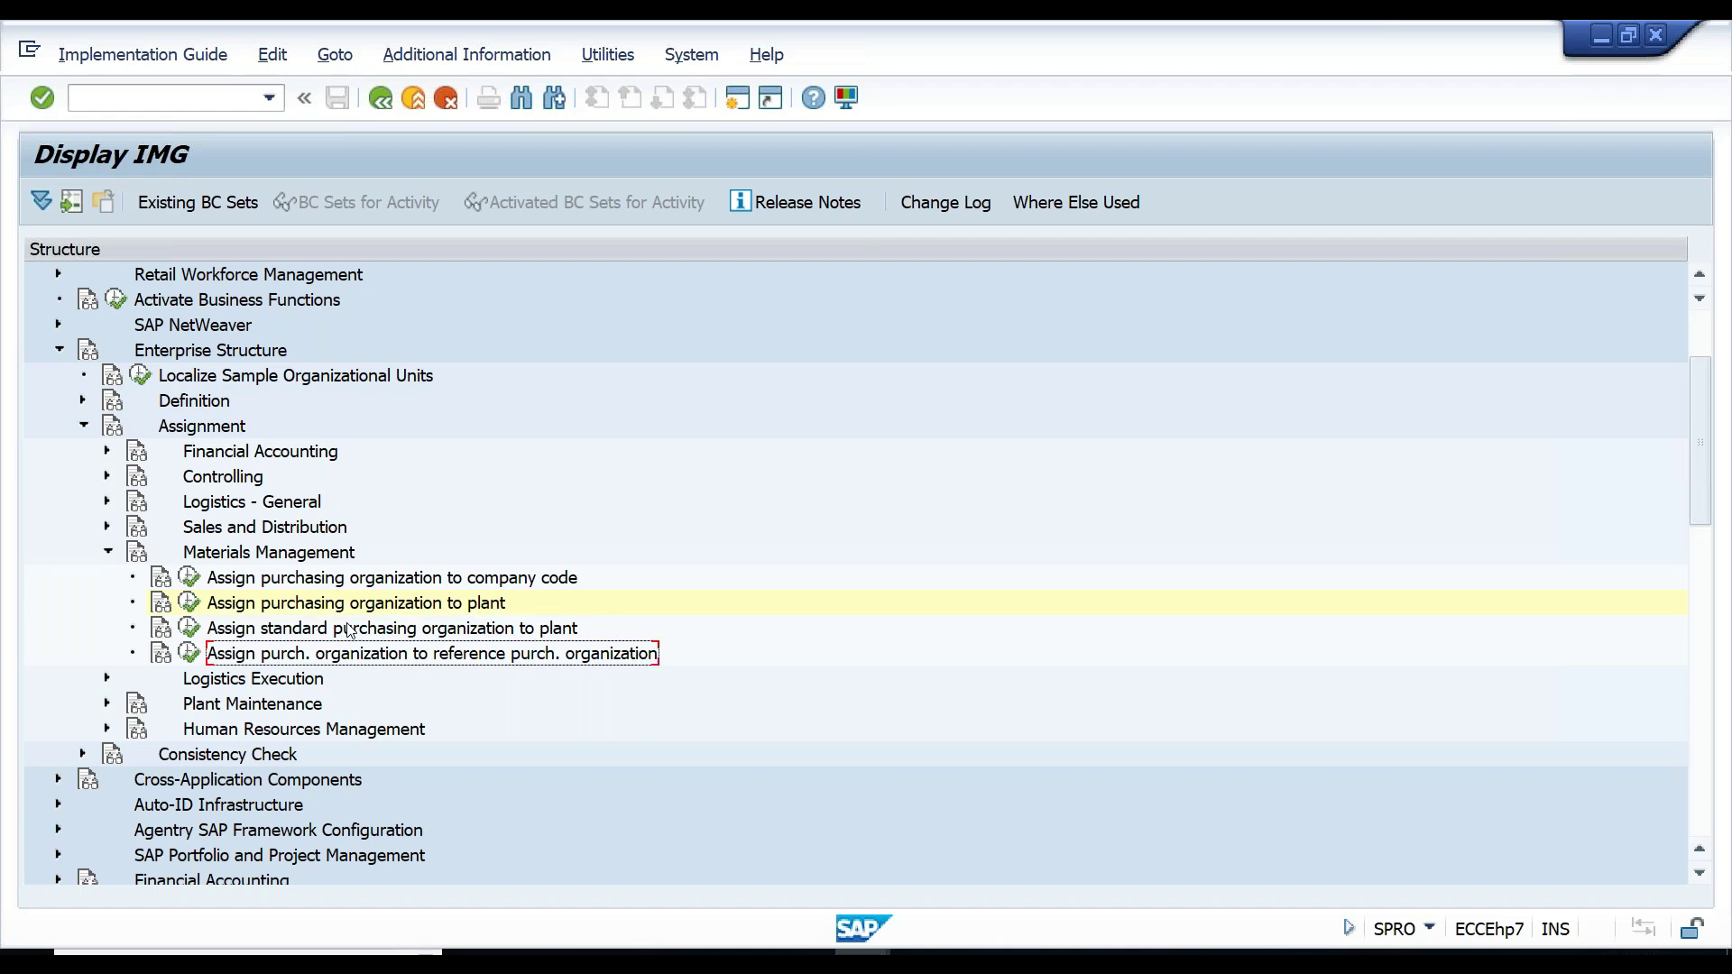
pyautogui.press('Up')
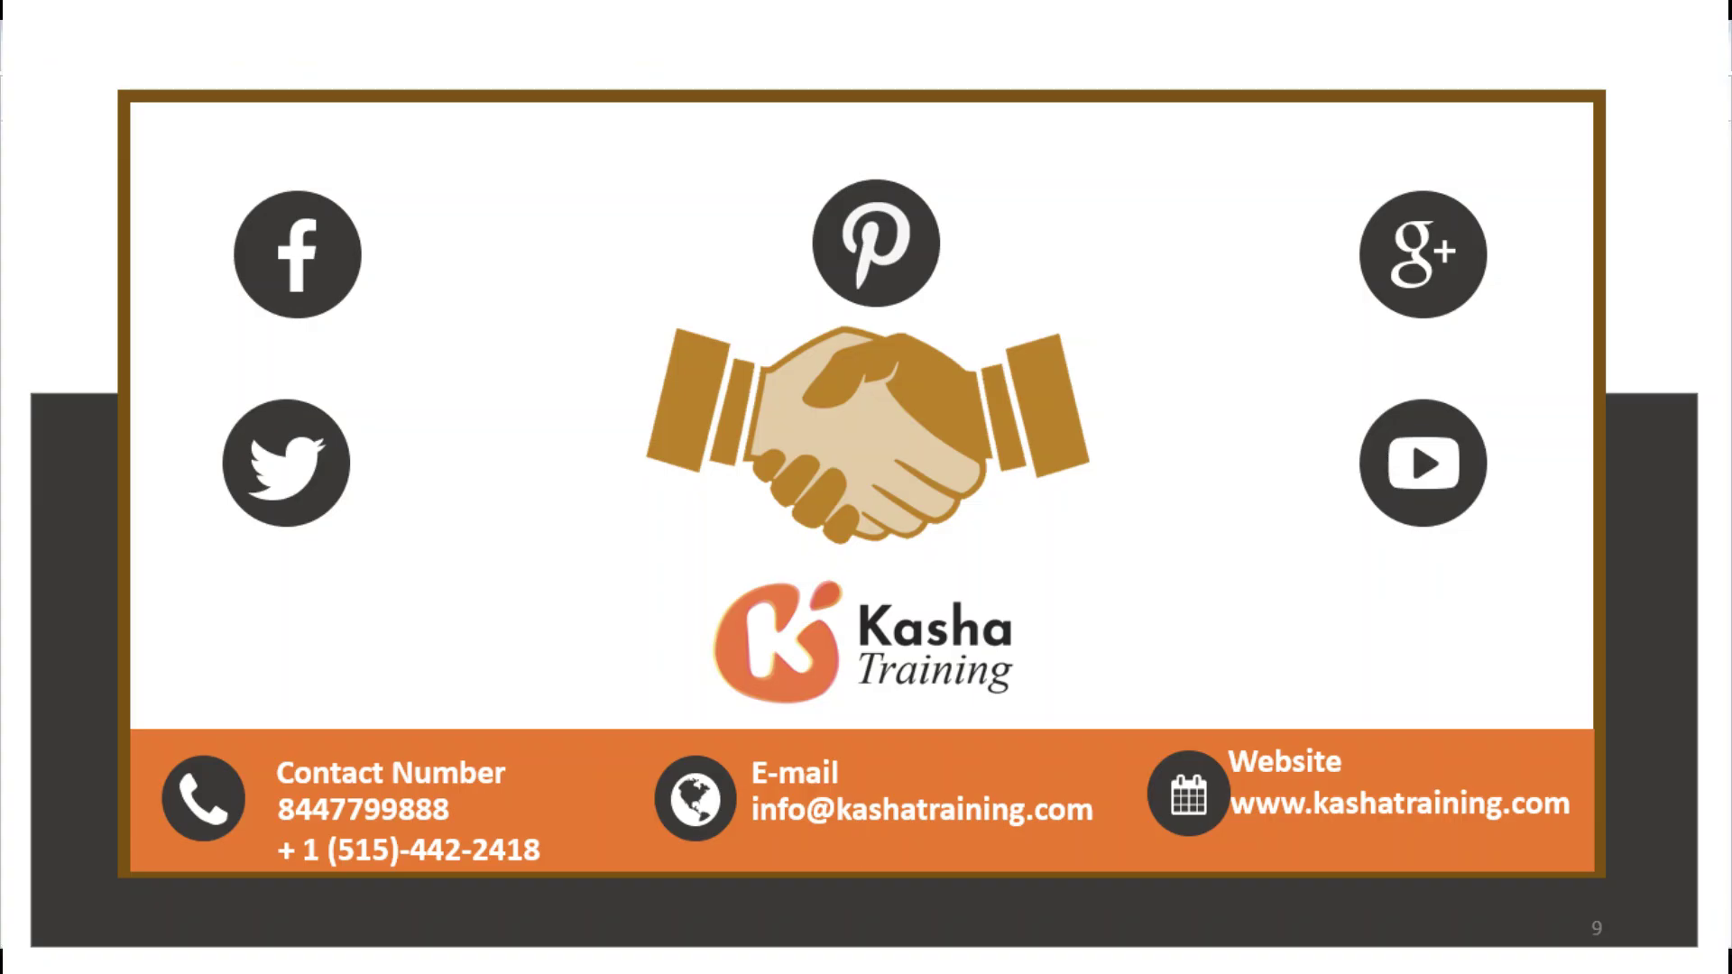